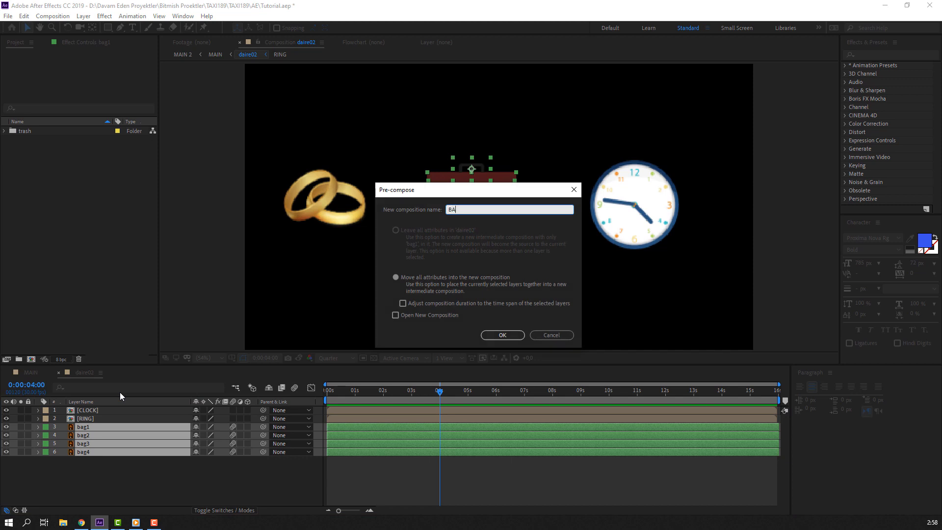
- Finish pre-composing the four bag layers into a new composition named BAG
{"action": "key", "text": "Return"}
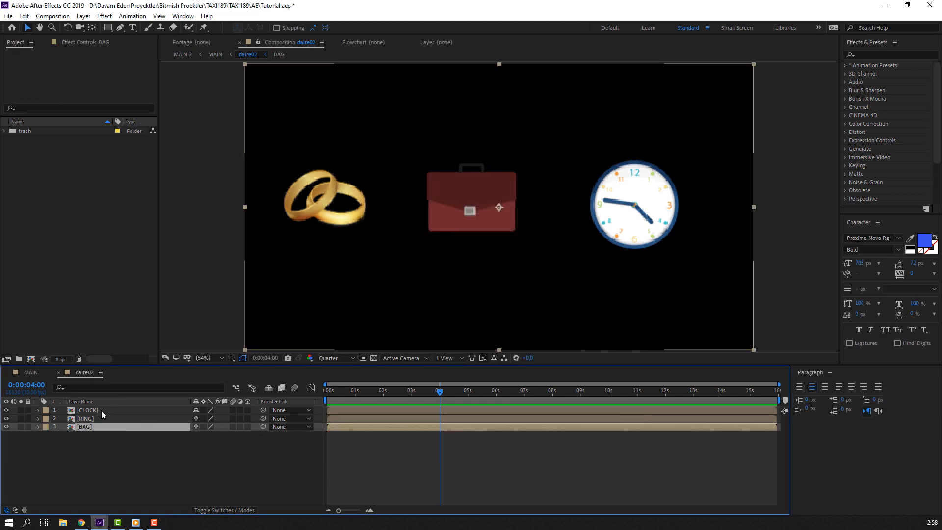
- Open the CLOCK composition and crop it to a region of interest drawn closely around the clock
{"action": "double_click", "coordinate": [101, 410]}
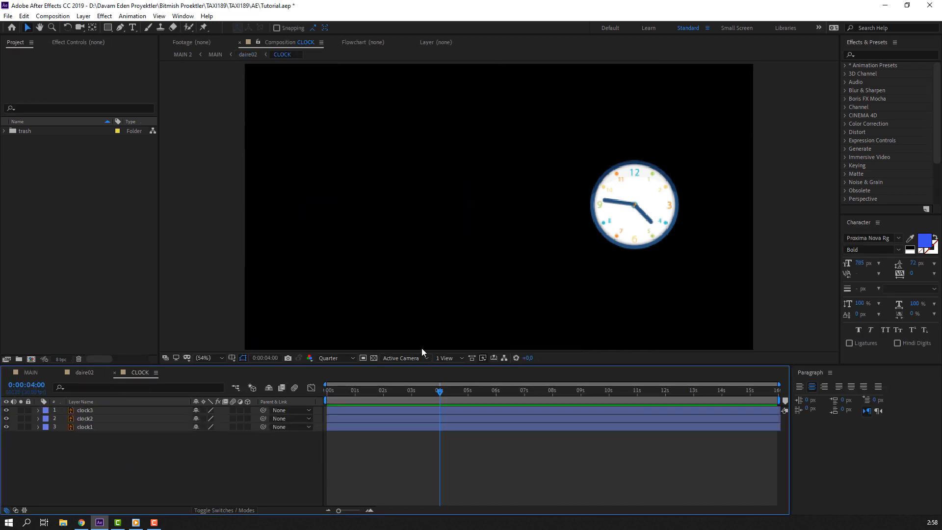
{"action": "left_click", "coordinate": [362, 357]}
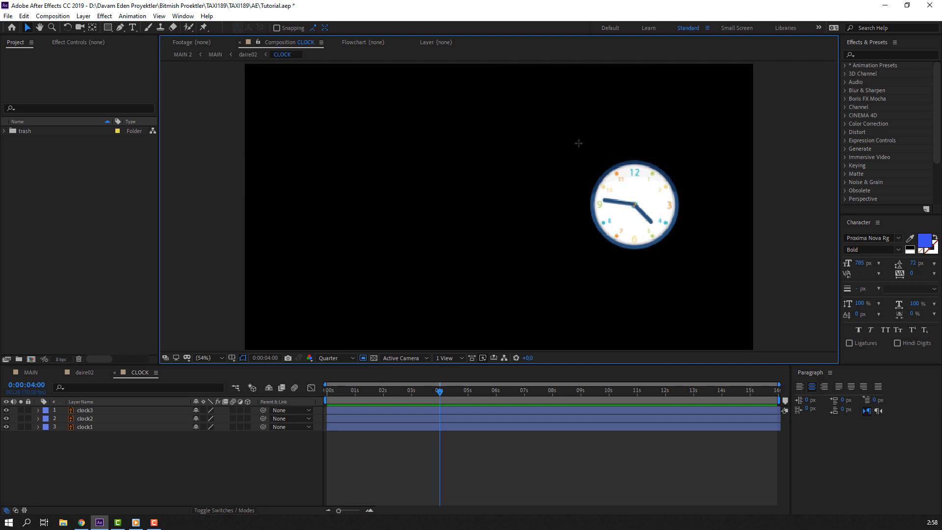
{"action": "left_click_drag", "start_coordinate": [576, 139], "coordinate": [699, 269]}
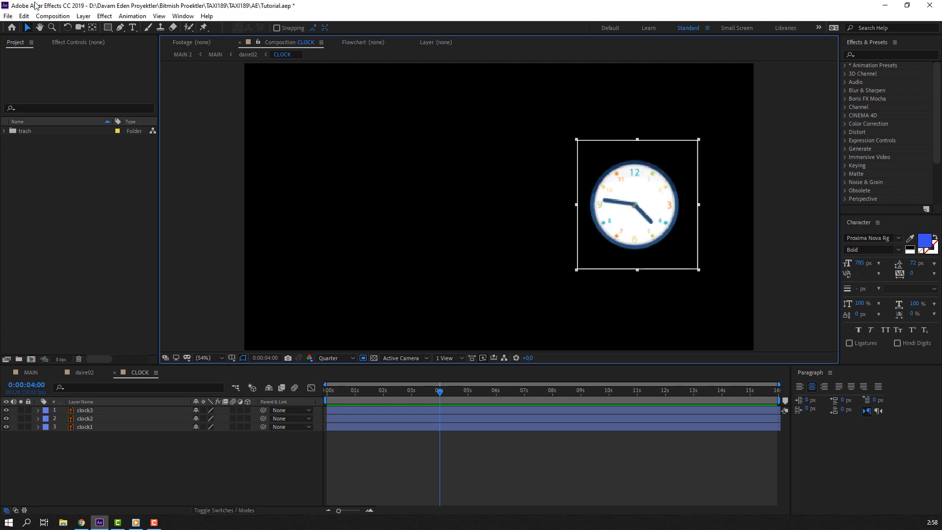
{"action": "left_click", "coordinate": [52, 16]}
{"action": "left_click", "coordinate": [63, 74]}
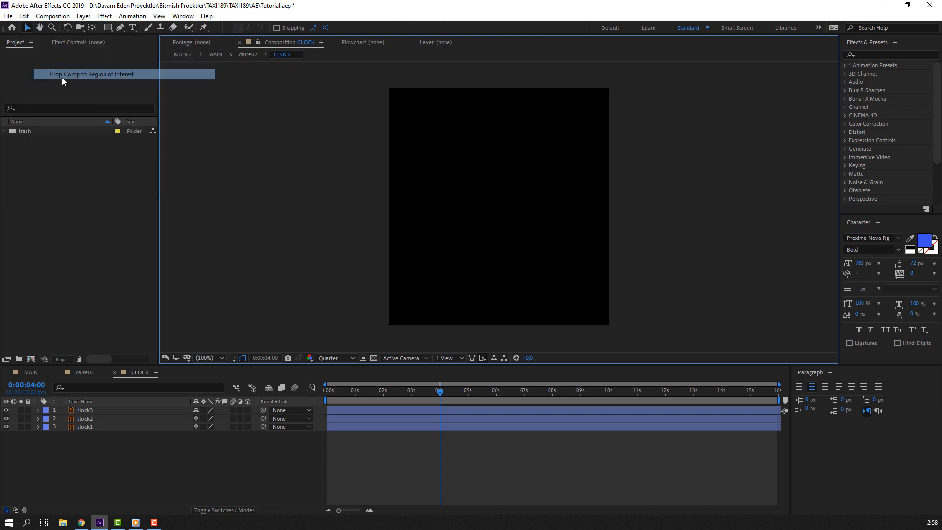
- Set the CLOCK composition's preview resolution to Full and return to the daire02 composition
{"action": "left_click", "coordinate": [327, 358]}
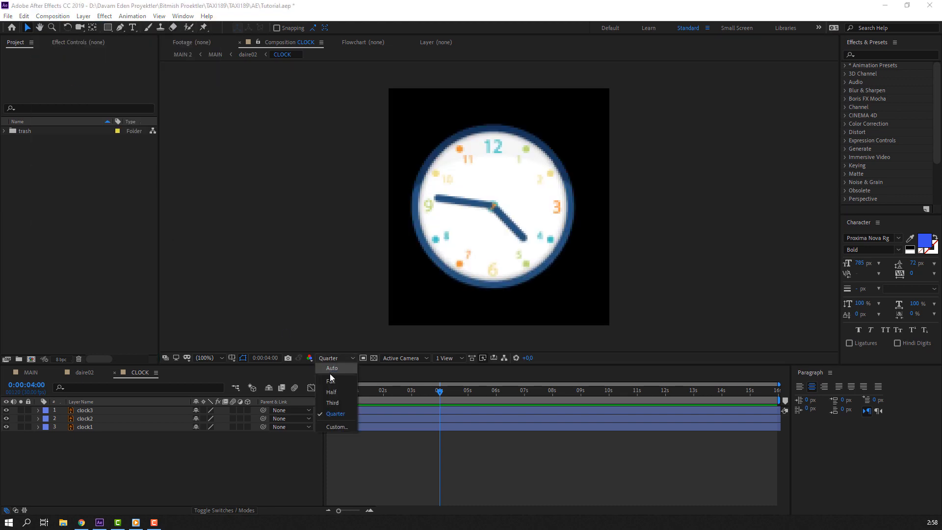
{"action": "left_click", "coordinate": [330, 373]}
{"action": "left_click", "coordinate": [81, 372]}
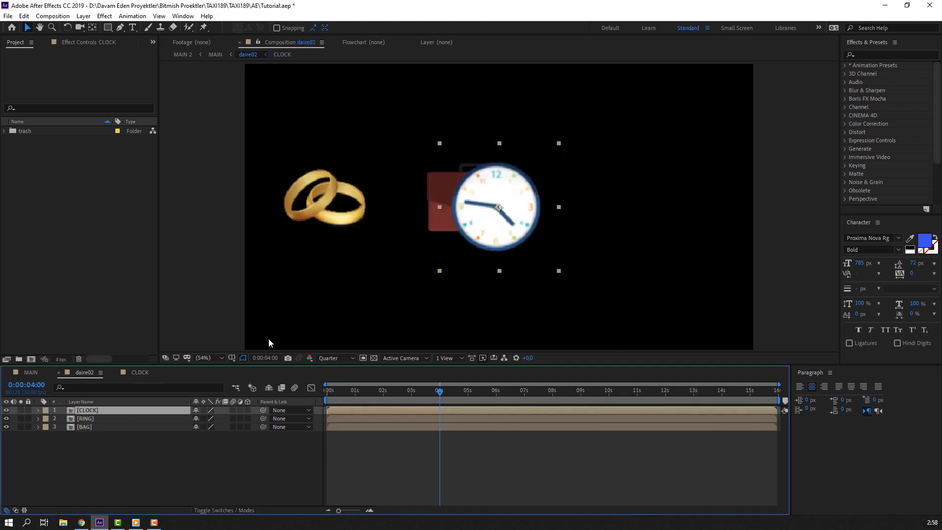
- Show the rulers and title/action-safe overlay, and place one horizontal guide above and one below the clock in daire02
{"action": "left_click", "coordinate": [204, 112]}
{"action": "key", "text": "ctrl+r"}
{"action": "left_click_drag", "start_coordinate": [508, 65], "coordinate": [504, 157]}
{"action": "left_click", "coordinate": [232, 358]}
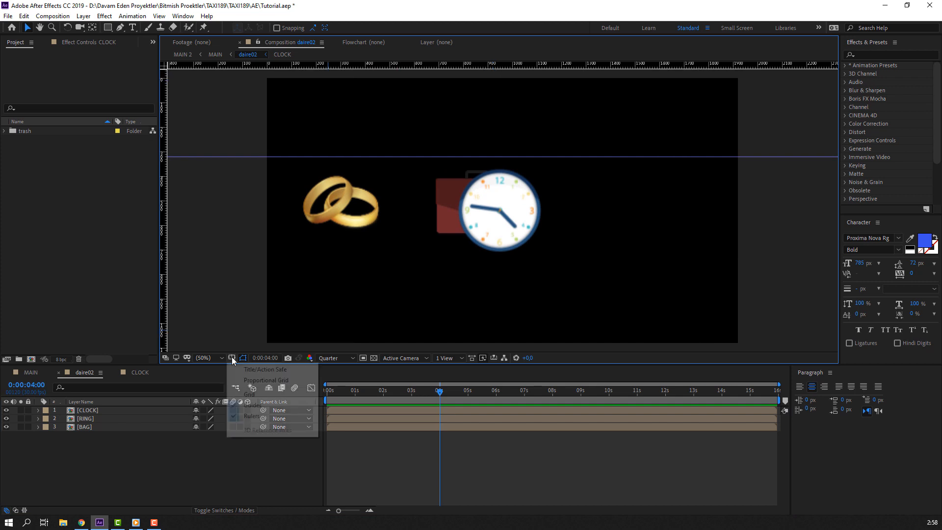
{"action": "left_click", "coordinate": [265, 368]}
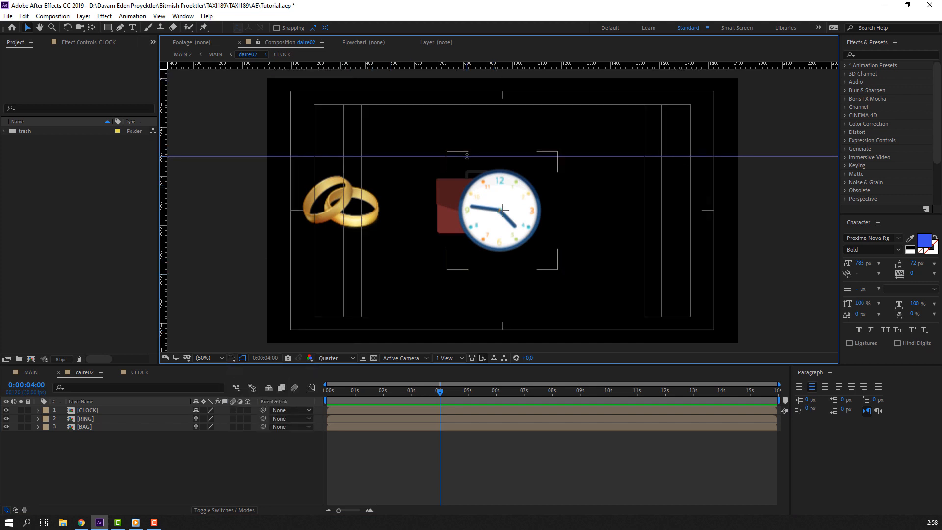
{"action": "left_click_drag", "start_coordinate": [467, 157], "coordinate": [467, 148]}
{"action": "left_click_drag", "start_coordinate": [482, 66], "coordinate": [472, 277]}
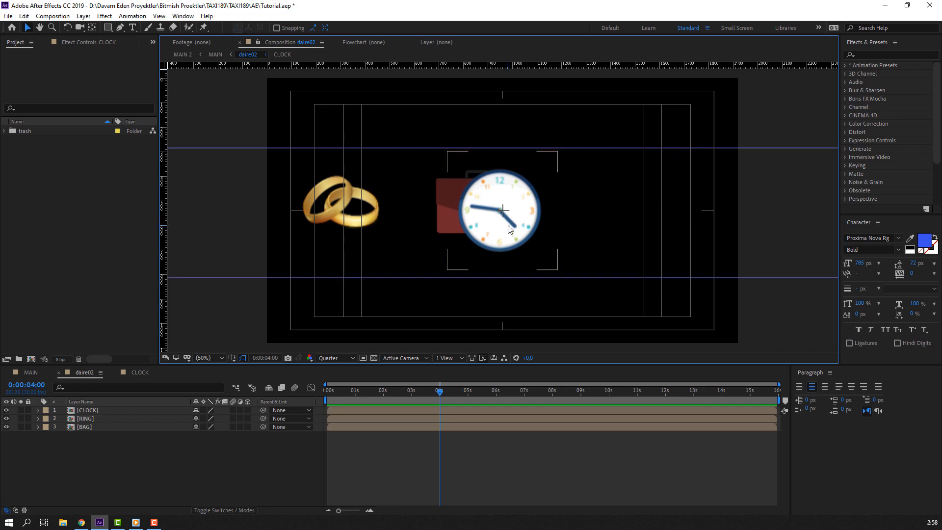
- Move the clock to the right side of the frame, its upper edge aligned with the upper guide
{"action": "left_click", "coordinate": [490, 235]}
{"action": "left_click_drag", "start_coordinate": [490, 235], "coordinate": [638, 233]}
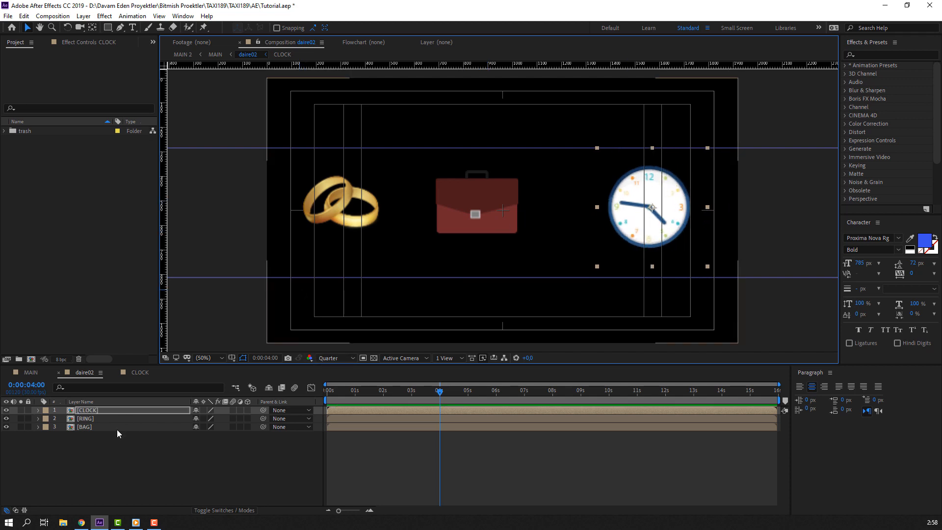
- Open the RING composition and crop it to a region of interest drawn closely around the two rings
{"action": "left_click", "coordinate": [88, 421]}
{"action": "double_click", "coordinate": [88, 421]}
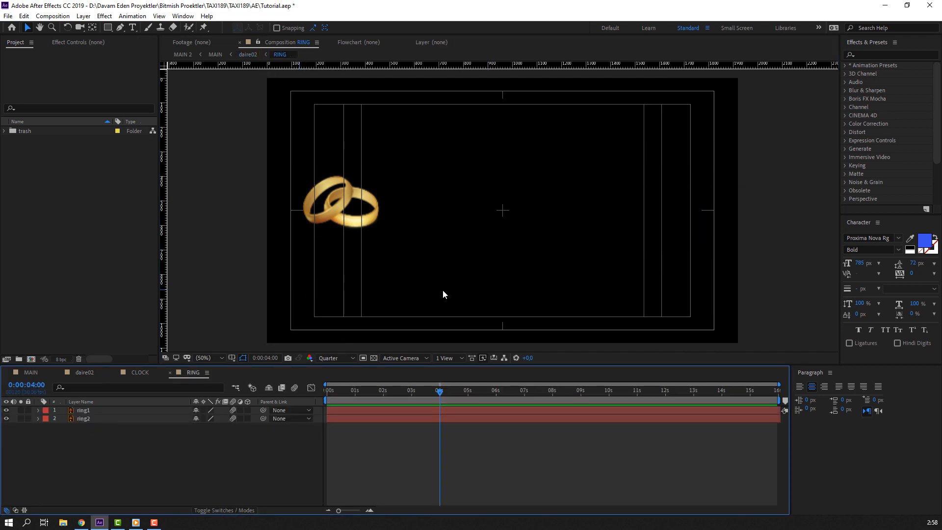
{"action": "left_click", "coordinate": [365, 359]}
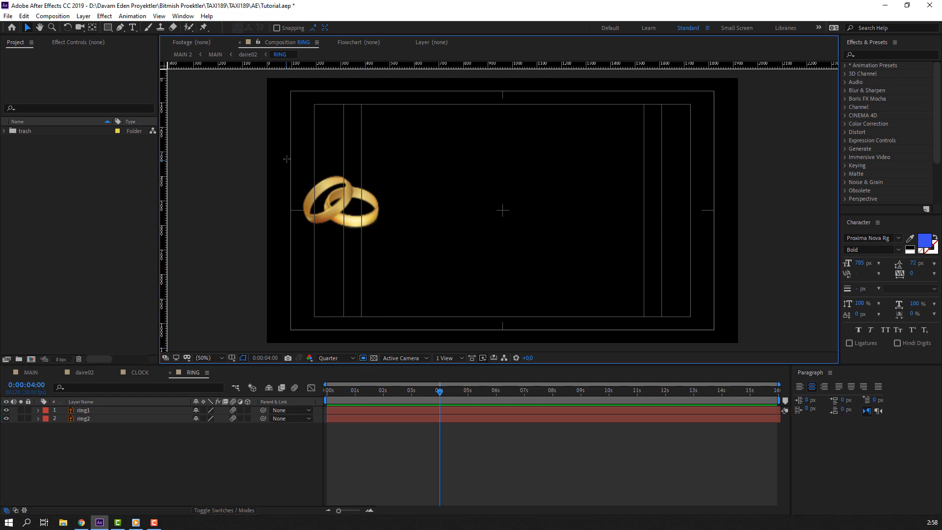
{"action": "left_click_drag", "start_coordinate": [285, 154], "coordinate": [402, 255]}
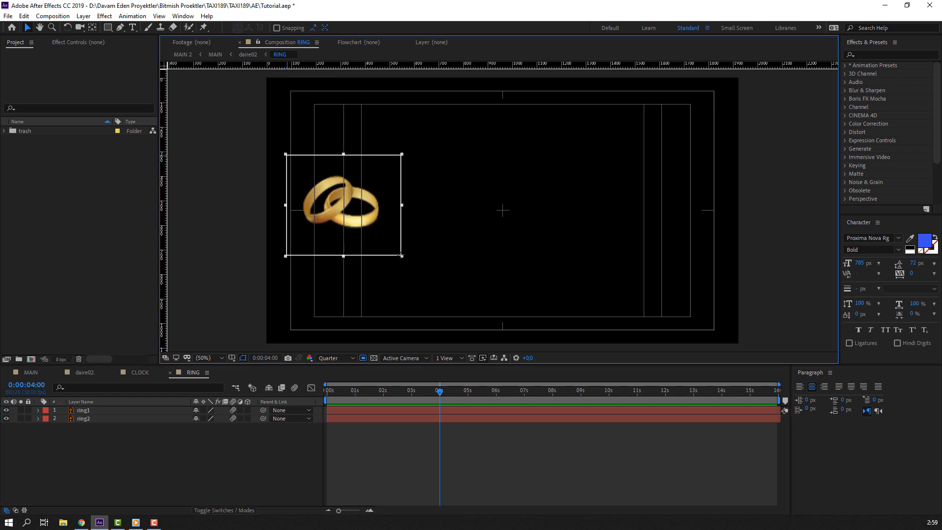
{"action": "left_click", "coordinate": [51, 16]}
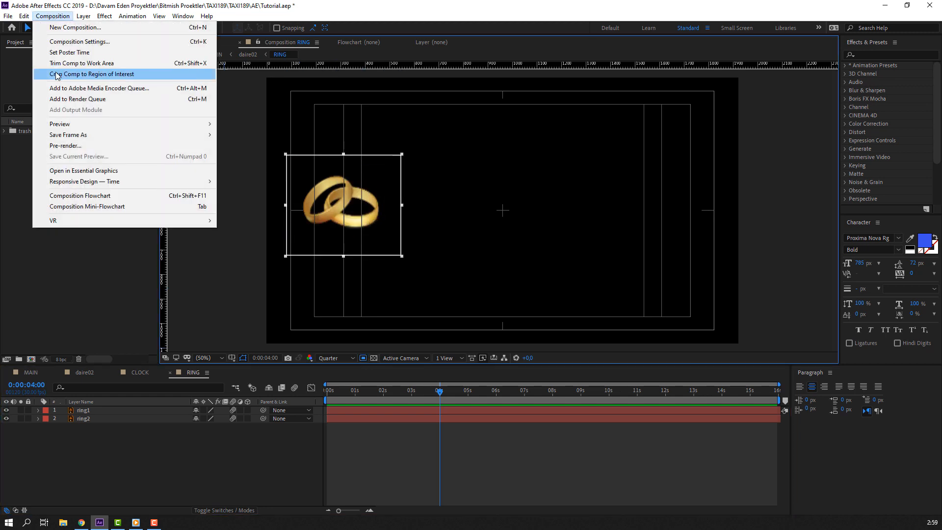
{"action": "left_click", "coordinate": [57, 73]}
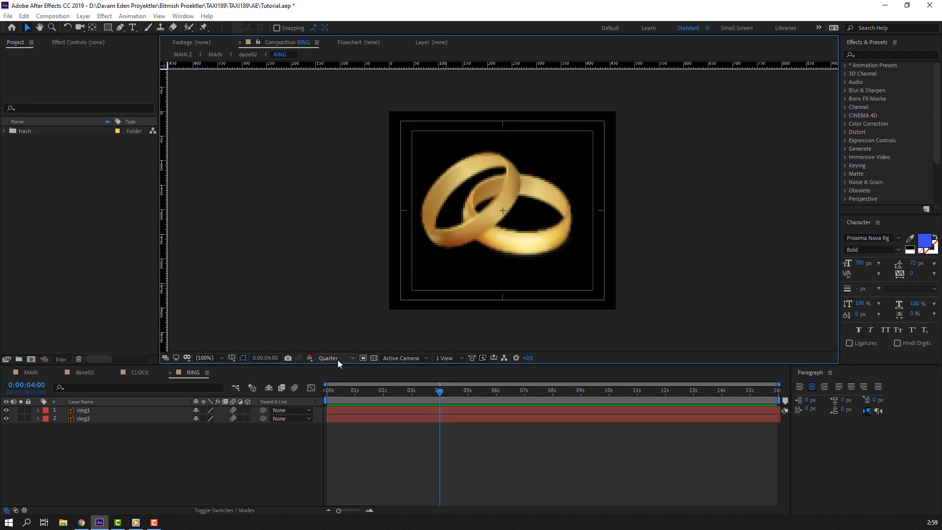
- Set the RING composition's preview resolution to Full and close it to return to daire02
{"action": "left_click", "coordinate": [338, 359]}
{"action": "left_click", "coordinate": [331, 381]}
{"action": "left_click", "coordinate": [170, 372]}
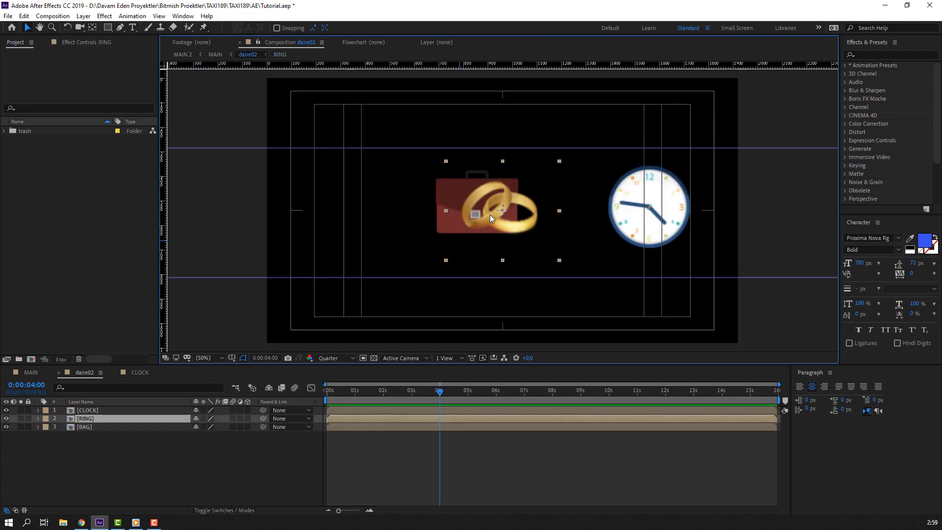
- Place the rings at the left side of the frame, vertically centred, leaving their scale at 100%, and save the project
{"action": "left_click_drag", "start_coordinate": [502, 215], "coordinate": [568, 211]}
{"action": "key", "text": "s"}
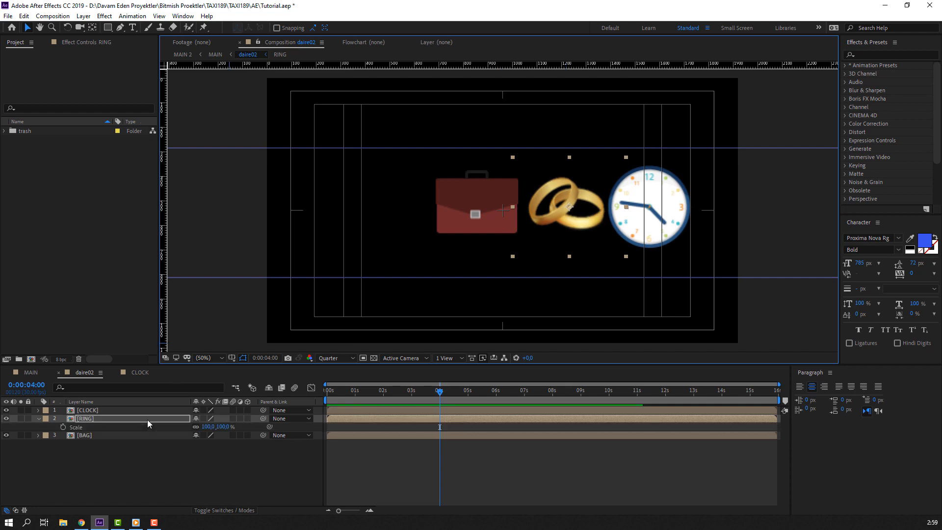
{"action": "mouse_move", "coordinate": [206, 430]}
{"action": "left_mouse_down"}
{"action": "mouse_move", "coordinate": [217, 427]}
{"action": "mouse_move", "coordinate": [206, 426]}
{"action": "mouse_move", "coordinate": [210, 438]}
{"action": "left_mouse_up"}
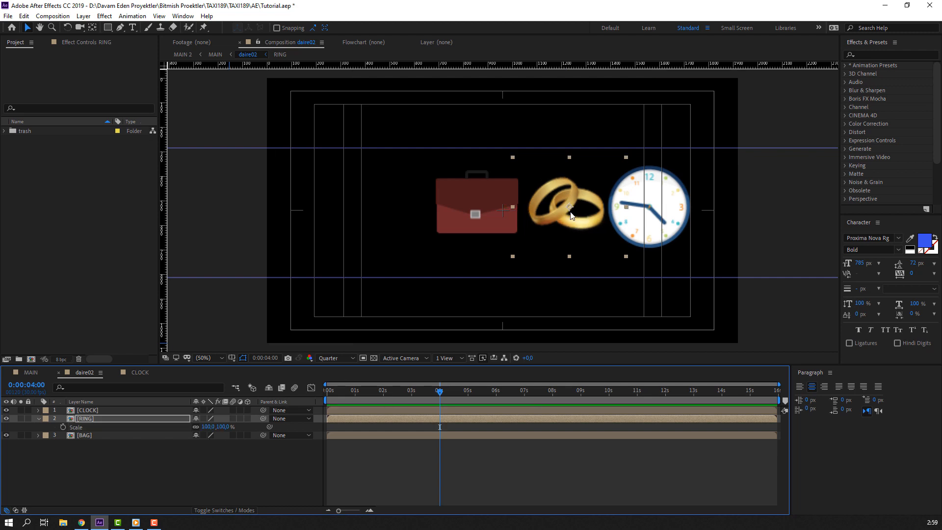
{"action": "left_click_drag", "start_coordinate": [569, 208], "coordinate": [330, 209]}
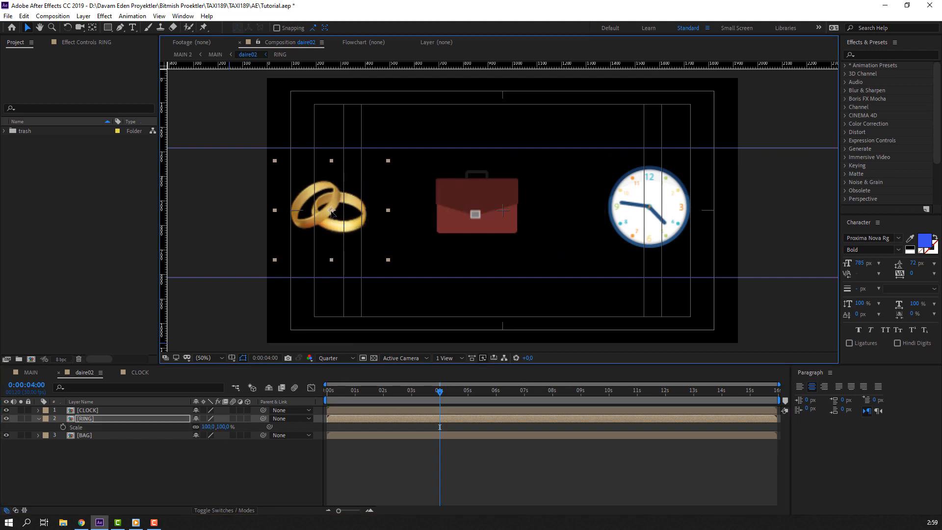
{"action": "left_click", "coordinate": [147, 444]}
{"action": "left_click", "coordinate": [39, 418]}
{"action": "key", "text": "ctrl+s"}
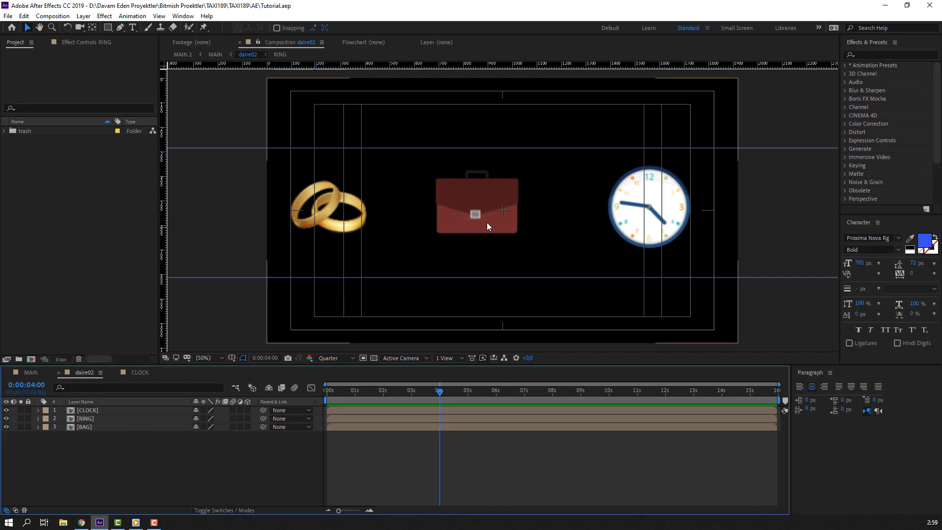
- Open the BAG composition and crop it to a region of interest drawn closely around the briefcase
{"action": "double_click", "coordinate": [87, 428]}
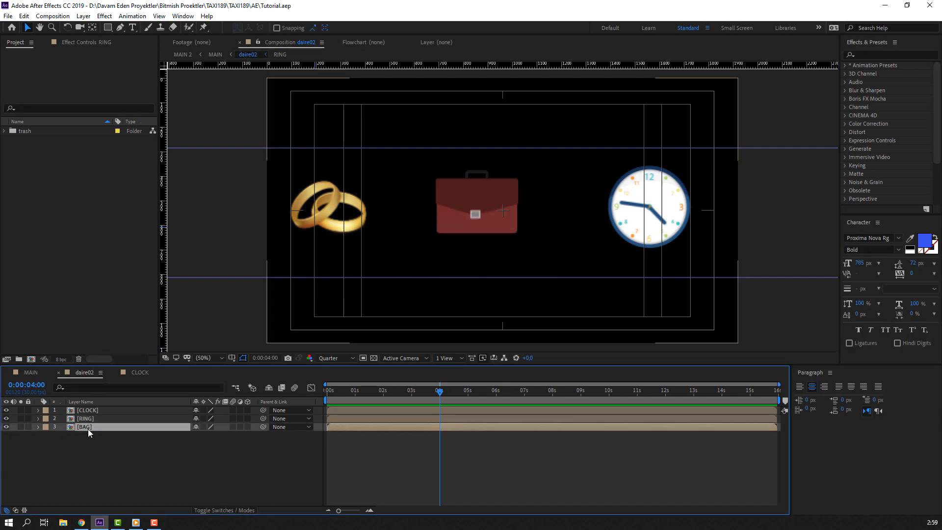
{"action": "left_click", "coordinate": [364, 358]}
{"action": "left_click_drag", "start_coordinate": [415, 144], "coordinate": [543, 267]}
{"action": "left_click", "coordinate": [24, 17]}
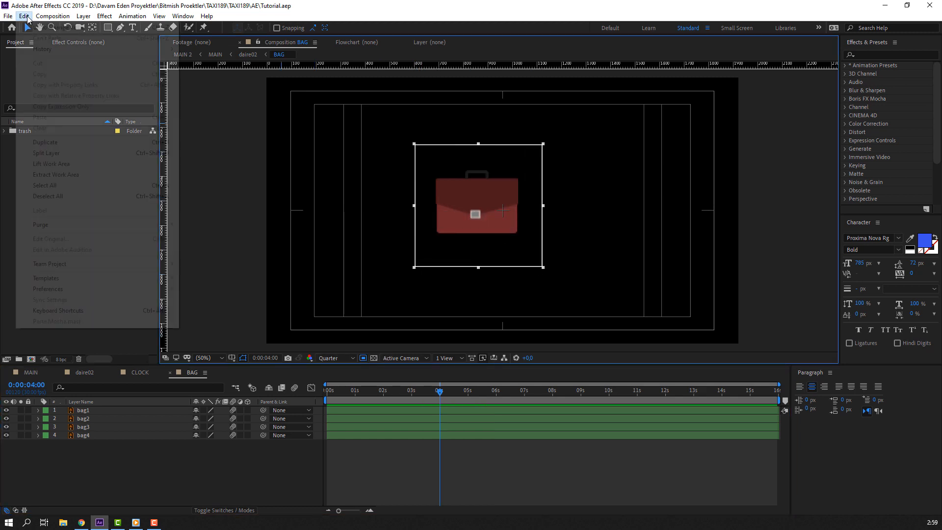
{"action": "left_click", "coordinate": [88, 73]}
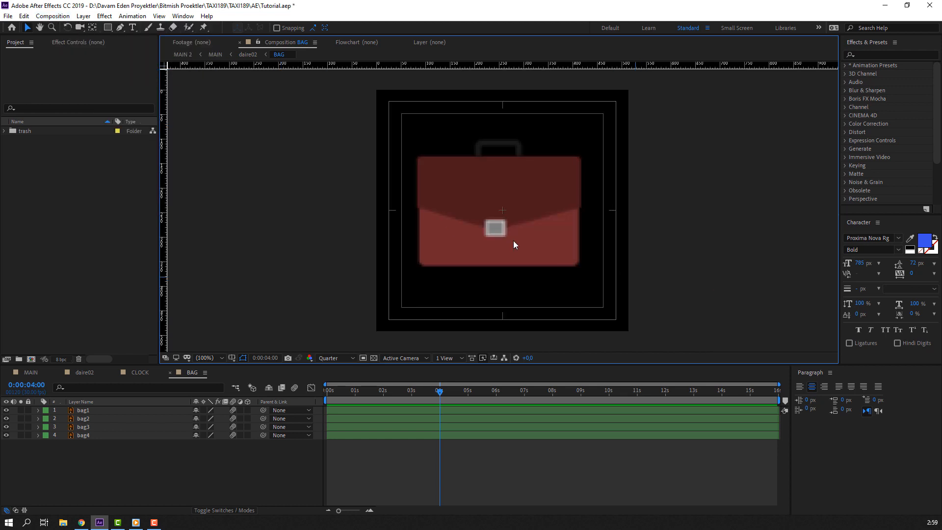
- Set the BAG composition's preview resolution to Full and shift the bag1 clasp to the centre of the briefcase flap
{"action": "left_click", "coordinate": [335, 357]}
{"action": "left_click", "coordinate": [335, 372]}
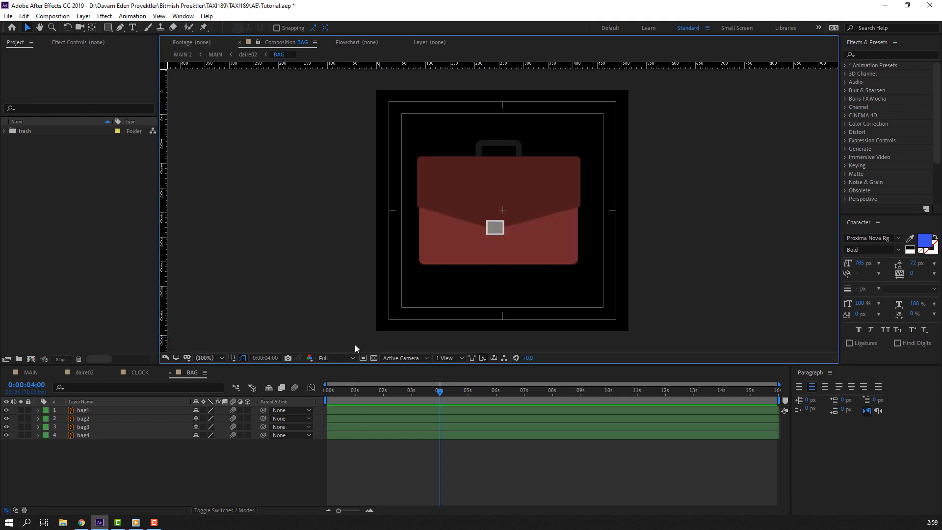
{"action": "left_click", "coordinate": [499, 235]}
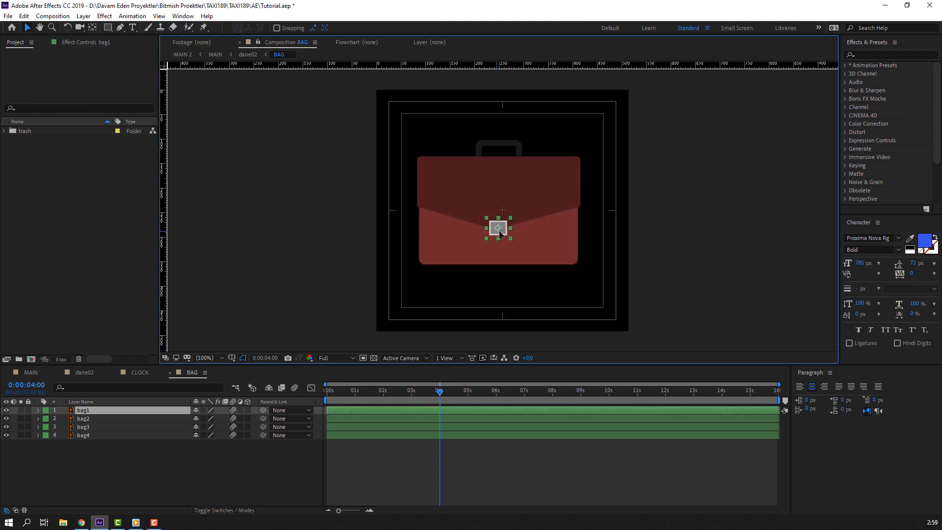
{"action": "left_click", "coordinate": [690, 219]}
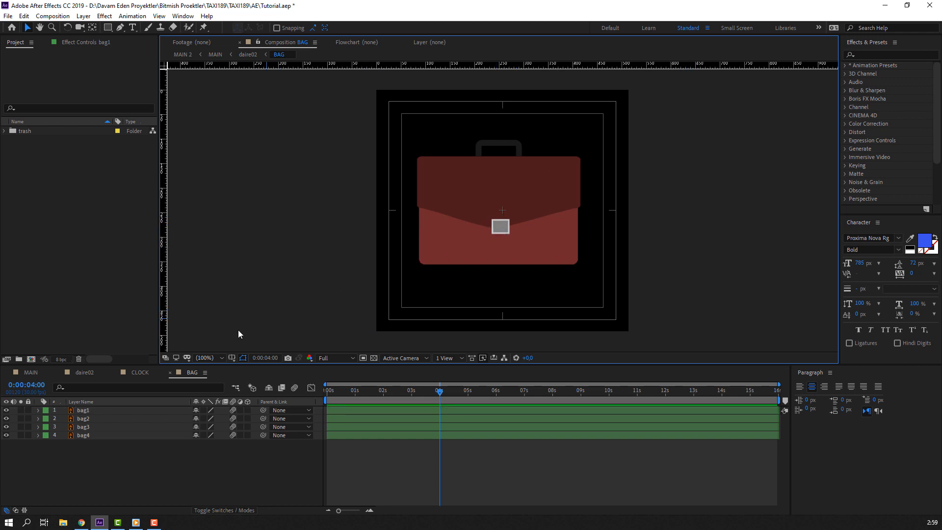
- Close the BAG and CLOCK compositions and return to daire02
{"action": "left_click", "coordinate": [170, 374]}
{"action": "left_click", "coordinate": [119, 374]}
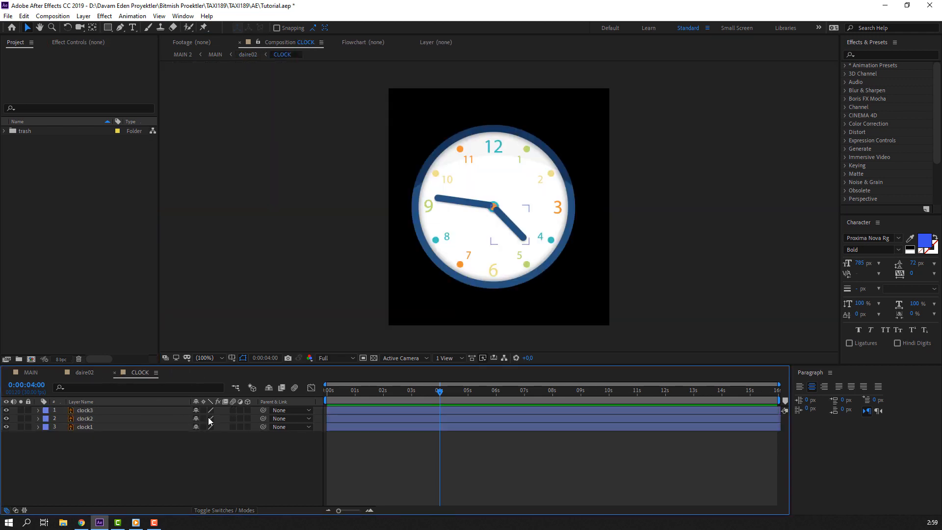
{"action": "left_click", "coordinate": [115, 373]}
{"action": "left_click", "coordinate": [346, 447]}
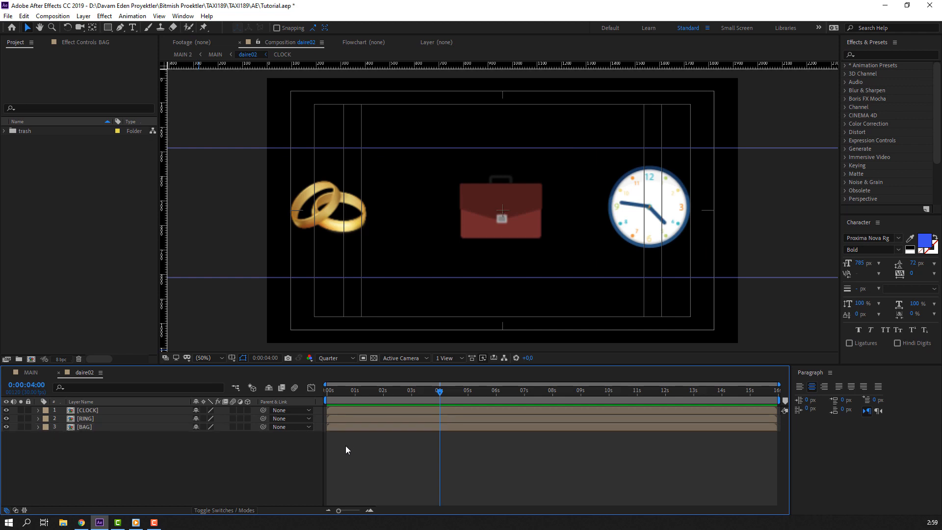
- Shift the briefcase slightly left so it sits midway between the rings and the clock, inside the guides
{"action": "left_click", "coordinate": [484, 227]}
{"action": "left_click_drag", "start_coordinate": [483, 227], "coordinate": [473, 227]}
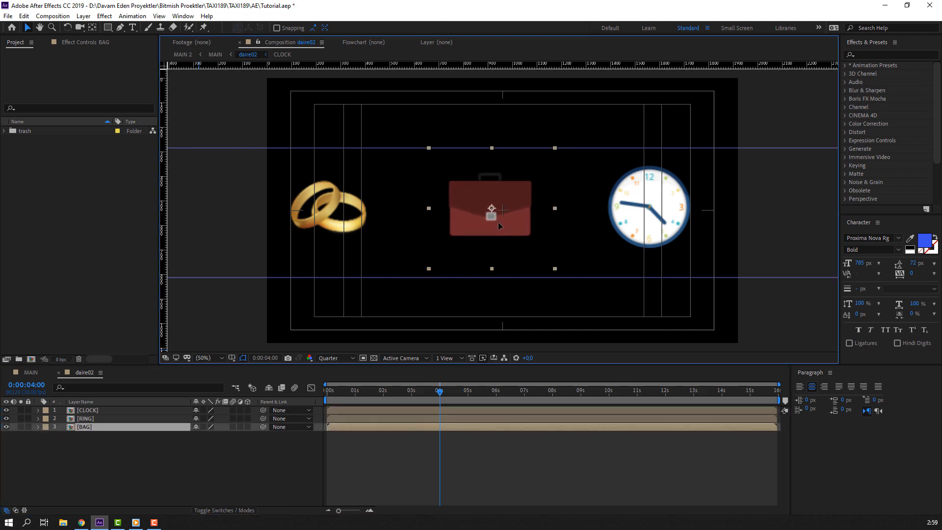
{"action": "left_click", "coordinate": [130, 449]}
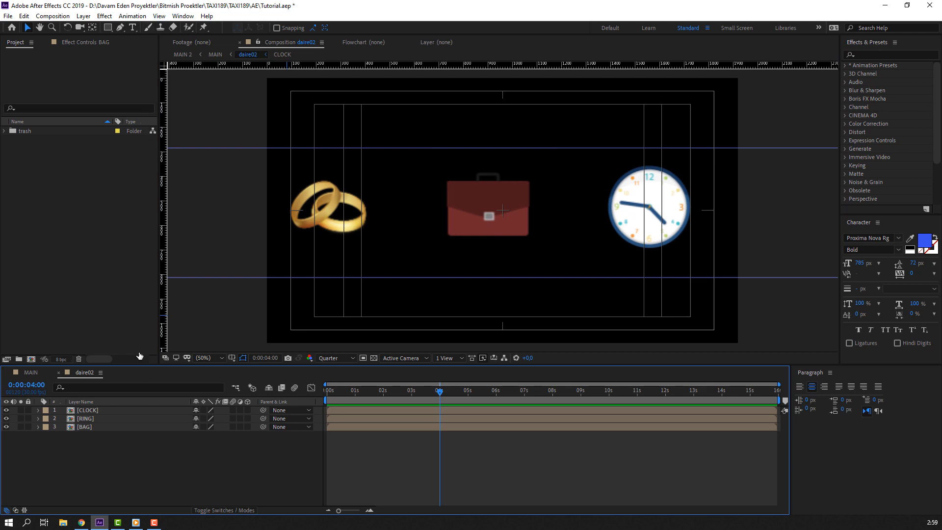
- Draw a circle around the briefcase with the Ellipse tool and centre it over the briefcase
{"action": "left_click_drag", "start_coordinate": [110, 31], "coordinate": [125, 58]}
{"action": "mouse_move", "coordinate": [438, 149]}
{"action": "left_mouse_down"}
{"action": "mouse_move", "coordinate": [552, 247]}
{"action": "mouse_move", "coordinate": [537, 249]}
{"action": "left_mouse_up"}
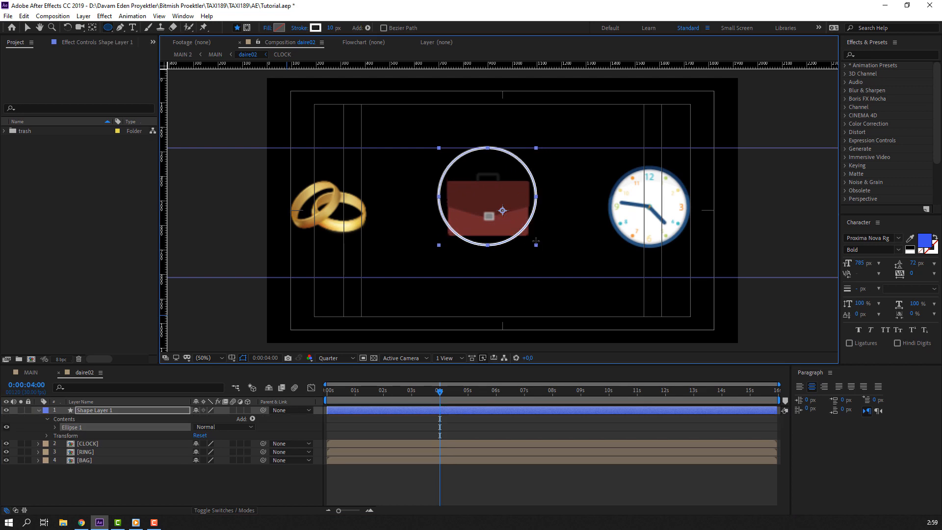
{"action": "key", "text": "v"}
{"action": "left_click_drag", "start_coordinate": [507, 197], "coordinate": [506, 200]}
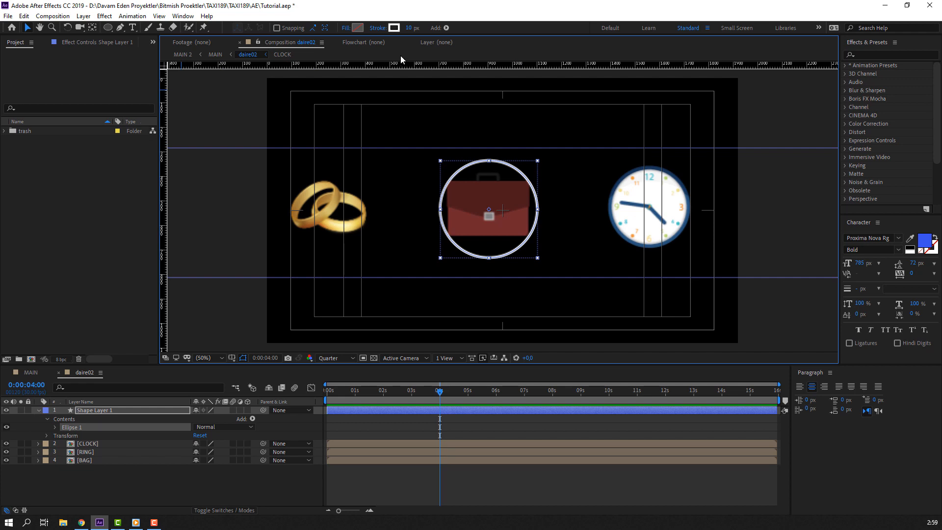
- Set the circle's fill type to Solid Color
{"action": "left_click", "coordinate": [346, 28]}
{"action": "left_click", "coordinate": [432, 235]}
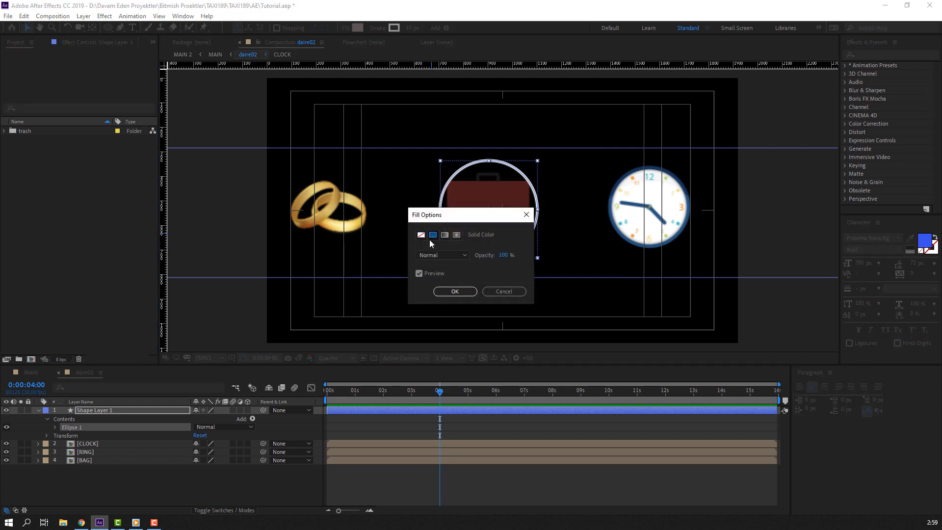
{"action": "left_click", "coordinate": [454, 291]}
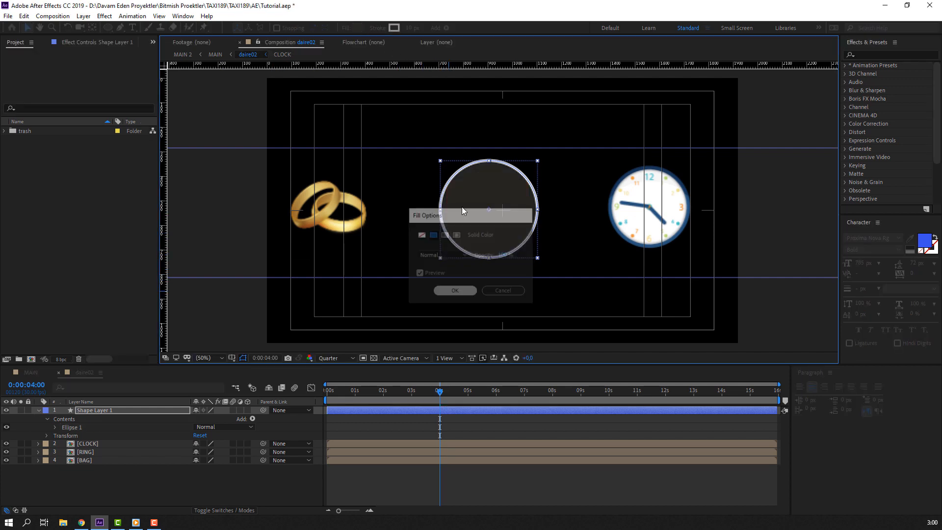
- Set the circle's stroke type to None
{"action": "left_click", "coordinate": [376, 28]}
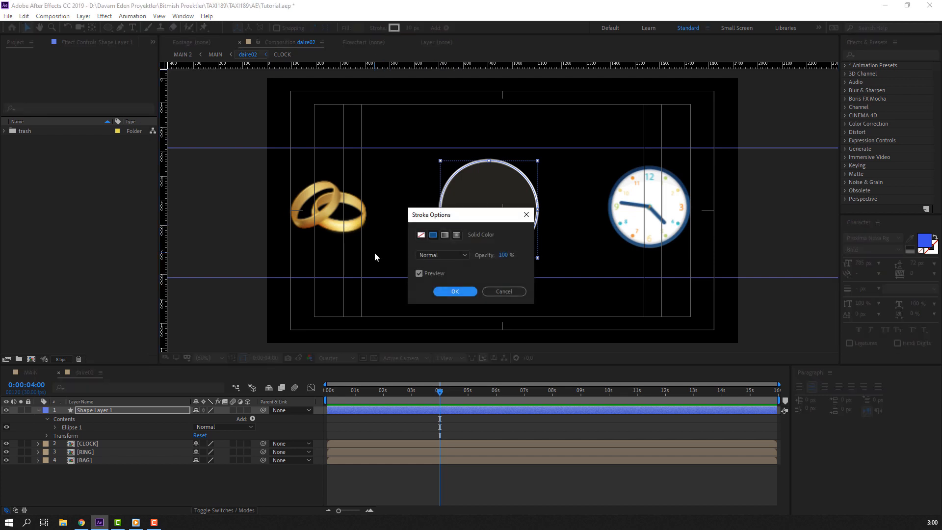
{"action": "left_click", "coordinate": [419, 235]}
{"action": "left_click", "coordinate": [463, 293]}
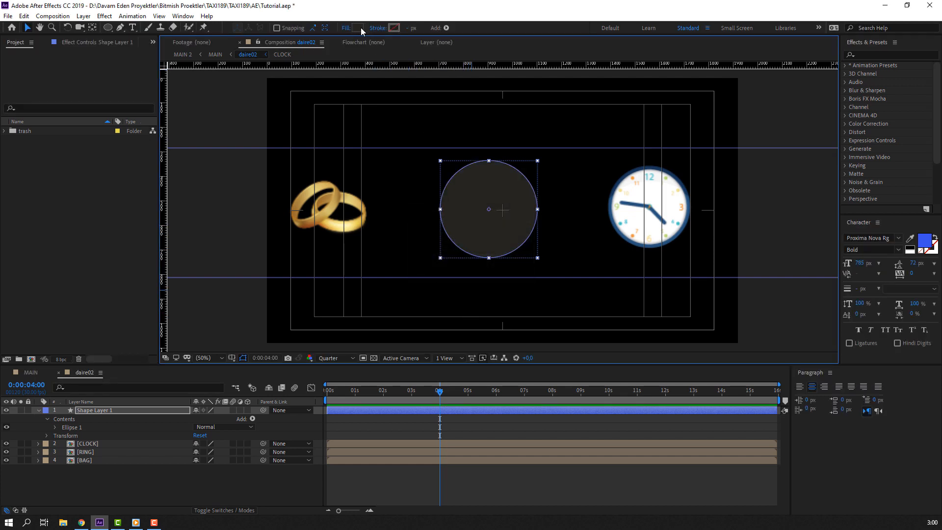
- Set the circle's fill colour to white, FFFFFF
{"action": "left_click", "coordinate": [359, 28]}
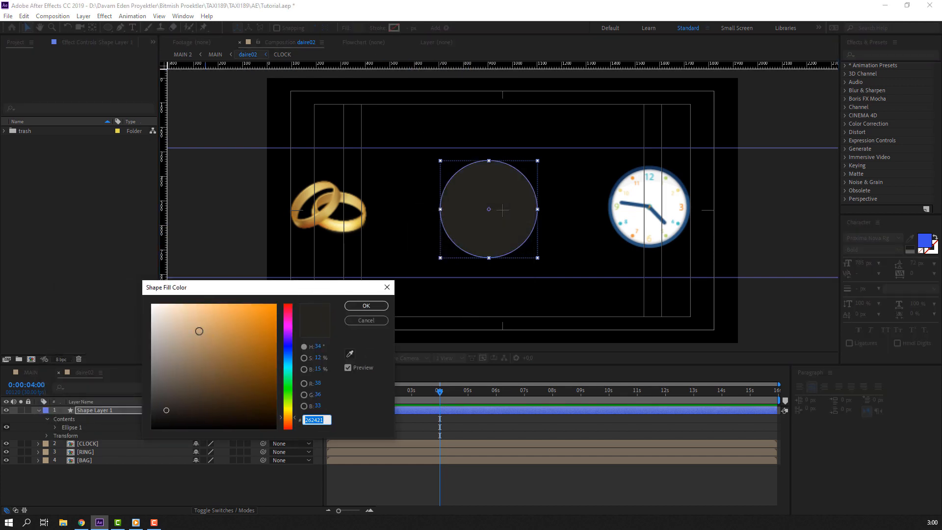
{"action": "left_click_drag", "start_coordinate": [232, 334], "coordinate": [128, 297]}
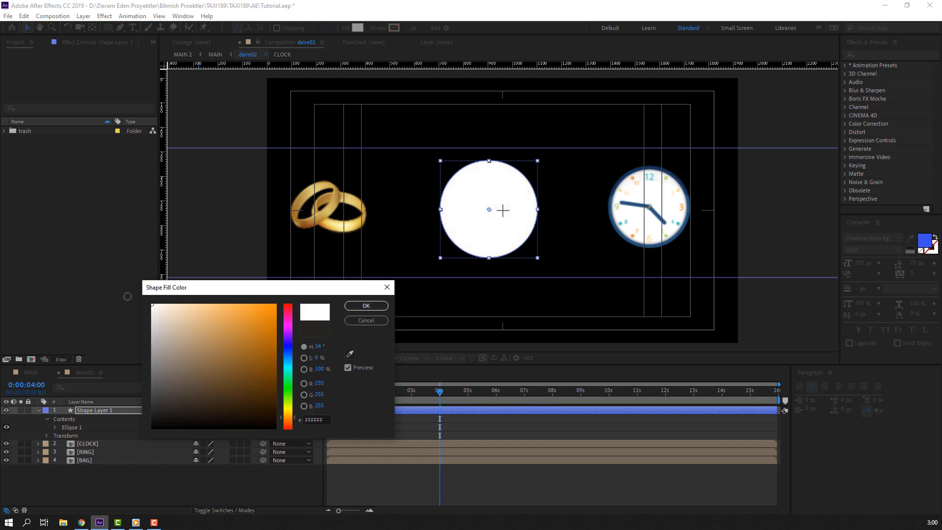
{"action": "left_click", "coordinate": [376, 305]}
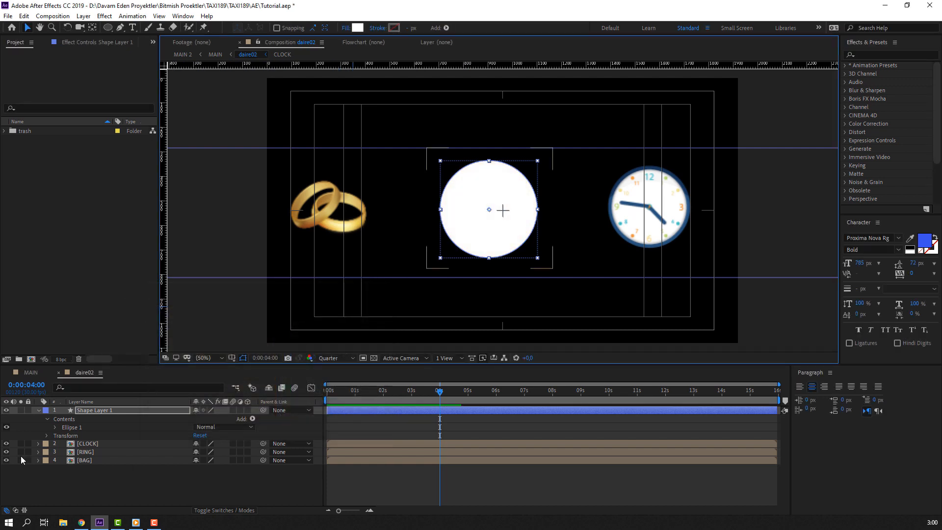
- Collapse the shape layer's properties and centre its anchor point in the circle
{"action": "left_click", "coordinate": [44, 413]}
{"action": "left_click", "coordinate": [38, 411]}
{"action": "left_click", "coordinate": [489, 218]}
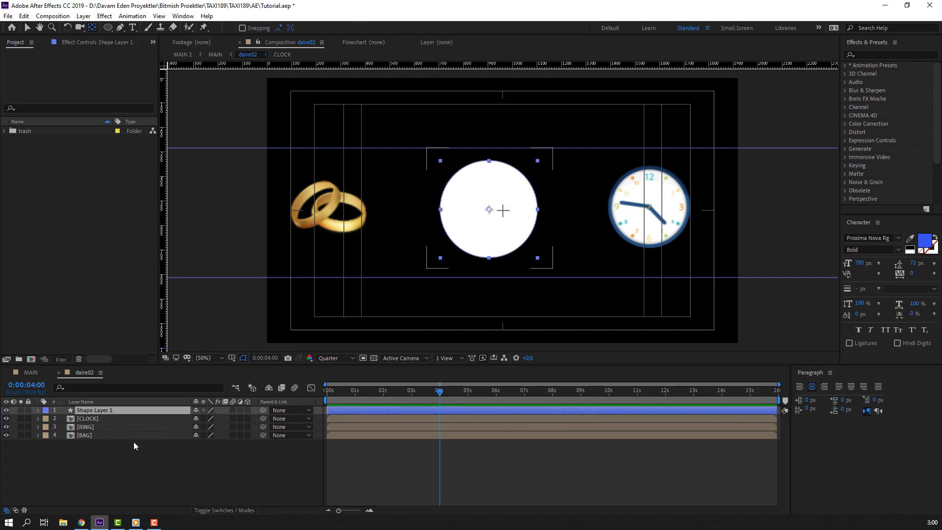
{"action": "left_click", "coordinate": [103, 448]}
{"action": "left_click", "coordinate": [487, 232]}
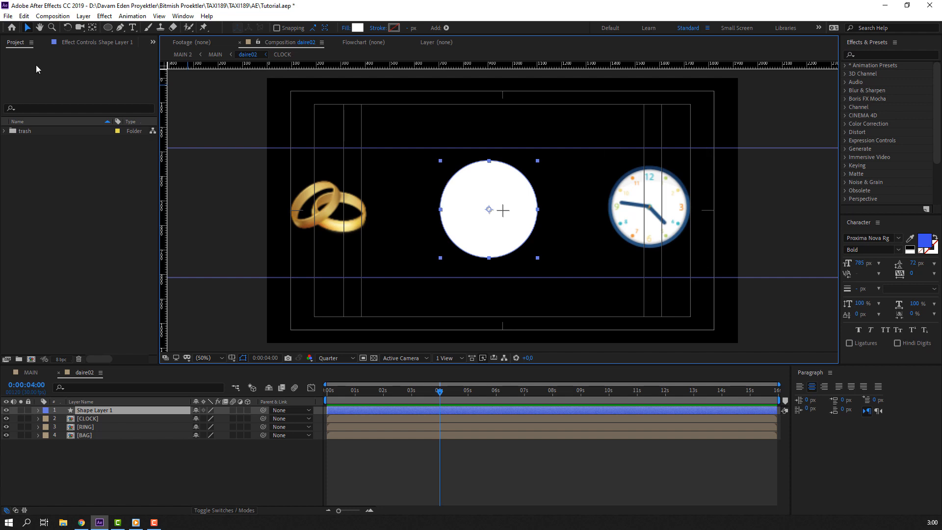
- Duplicate the circle's shape layer twice
{"action": "left_click", "coordinate": [24, 15]}
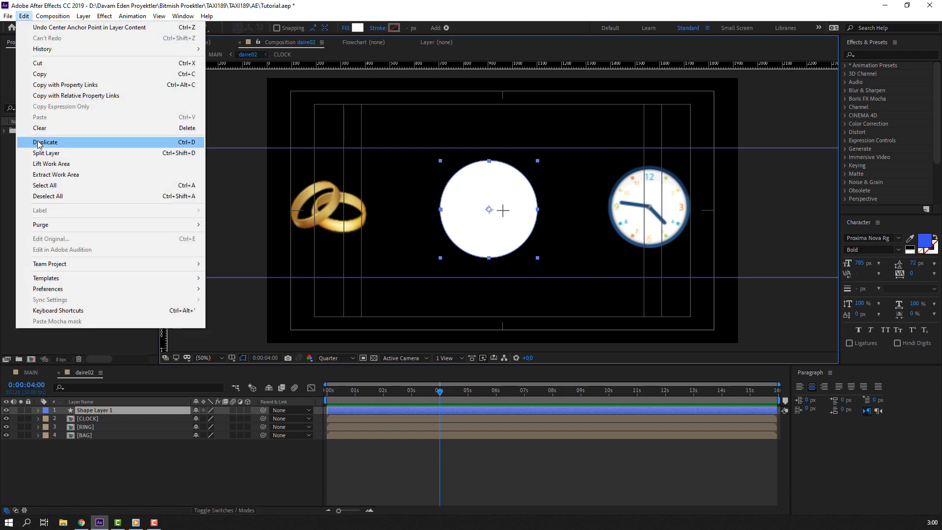
{"action": "left_click", "coordinate": [38, 144]}
{"action": "left_click", "coordinate": [24, 16]}
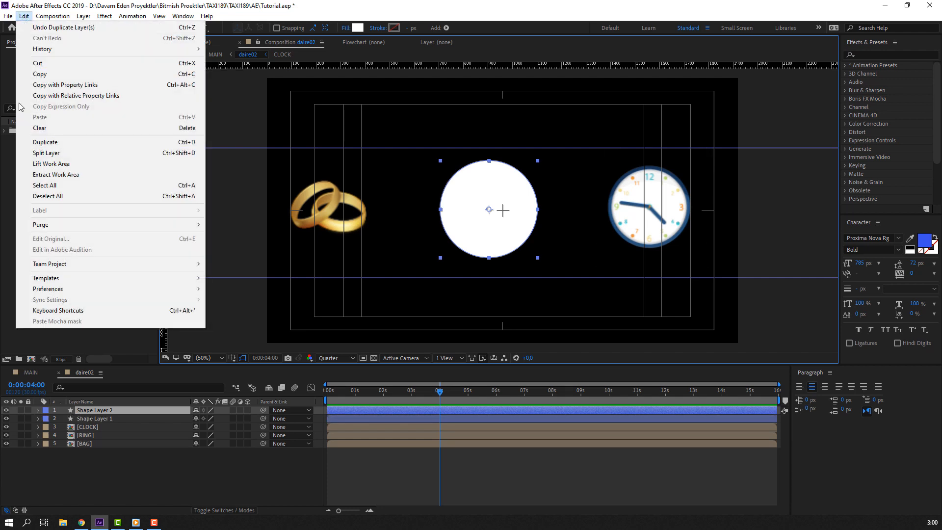
{"action": "left_click", "coordinate": [39, 143]}
- Rename the three shape layers circle1, circle2 and circle3, going from the lowest one upward
{"action": "left_click", "coordinate": [96, 427]}
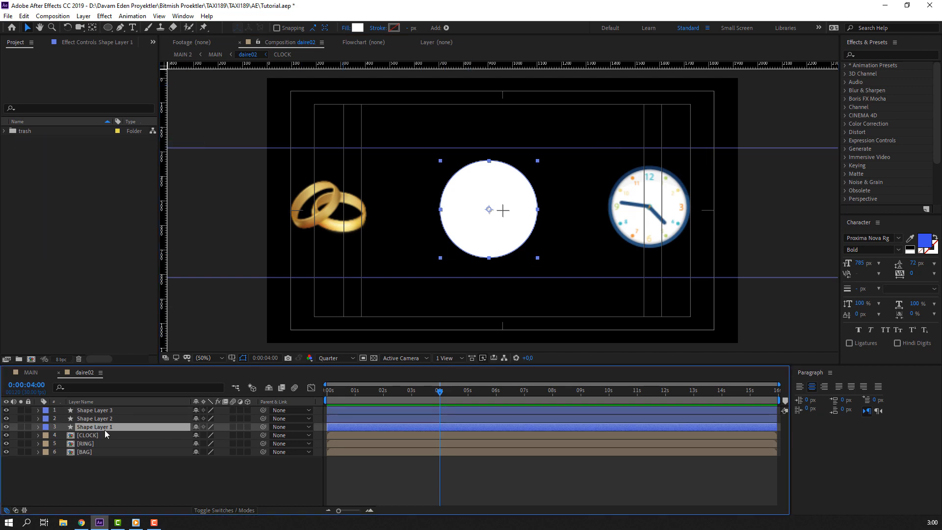
{"action": "key", "text": "Return"}
{"action": "type", "text": "circle1"}
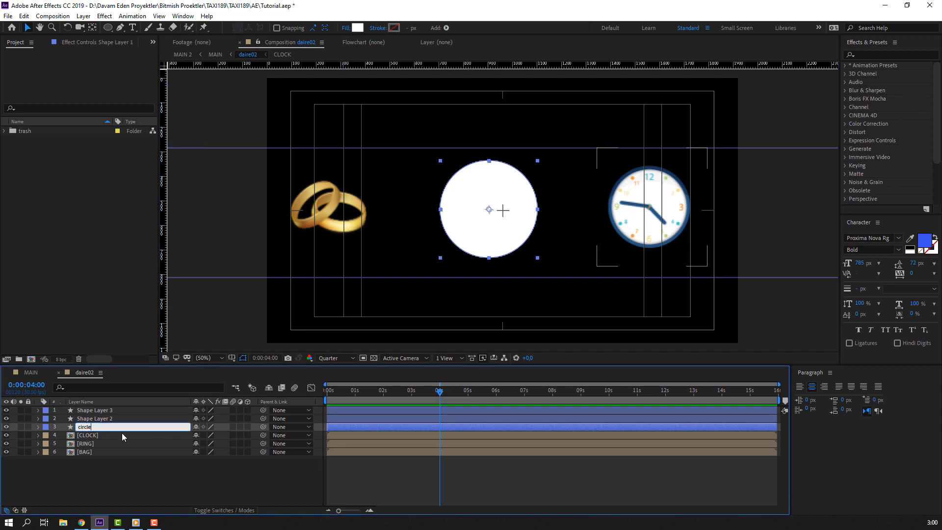
{"action": "key", "text": "Return"}
{"action": "left_click", "coordinate": [119, 421]}
{"action": "key", "text": "Return"}
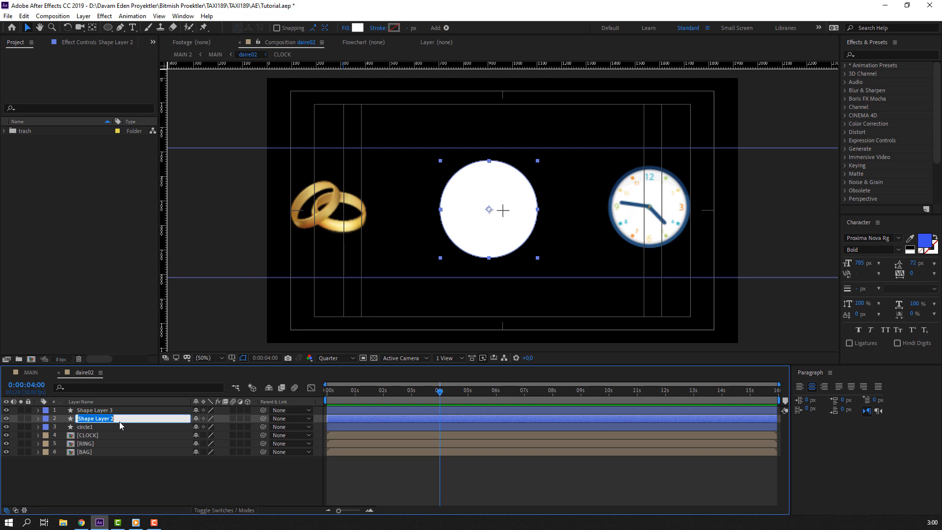
{"action": "type", "text": "c"}
{"action": "key", "text": "Return"}
{"action": "left_click", "coordinate": [126, 411]}
{"action": "key", "text": "Return"}
{"action": "type", "text": "cir"}
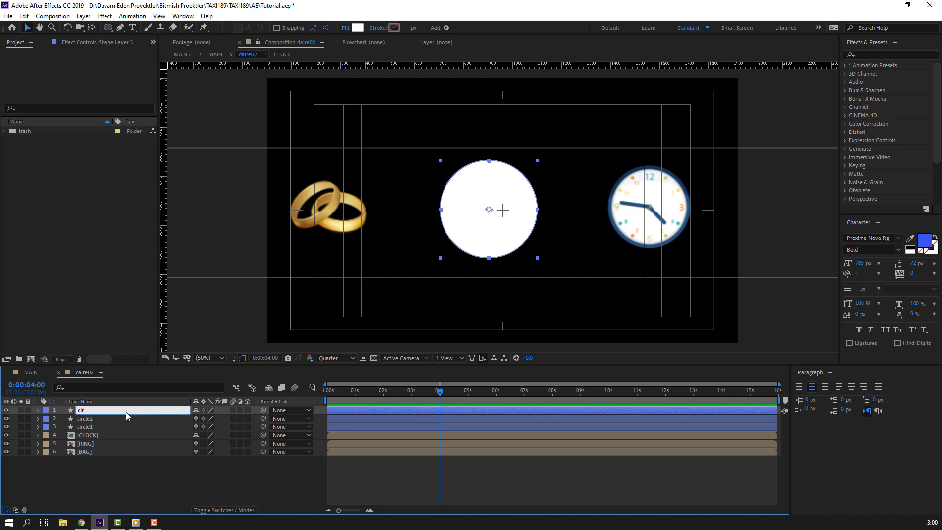
{"action": "type", "text": "cle3"}
{"action": "key", "text": "Return"}
- Move circle2 horizontally to the right until it covers the clock
{"action": "left_click", "coordinate": [99, 427]}
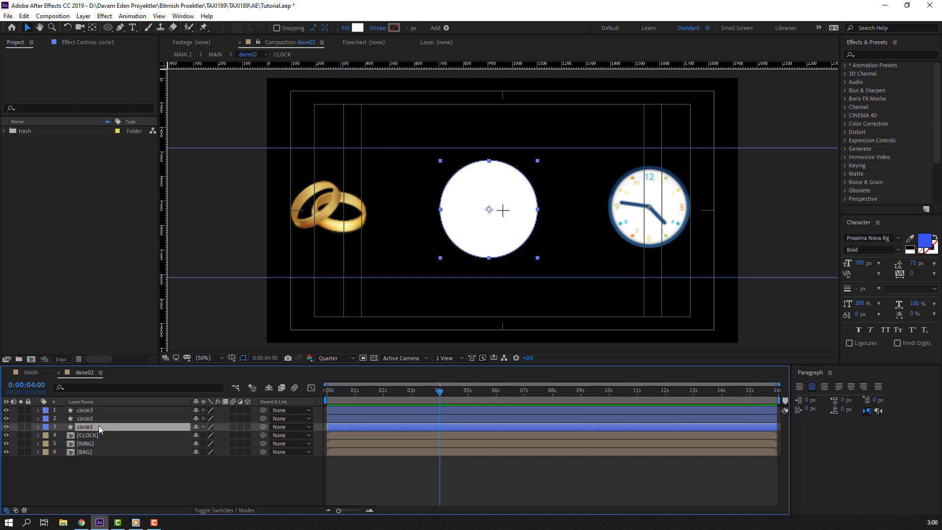
{"action": "left_click", "coordinate": [104, 419]}
{"action": "key", "text": "Return"}
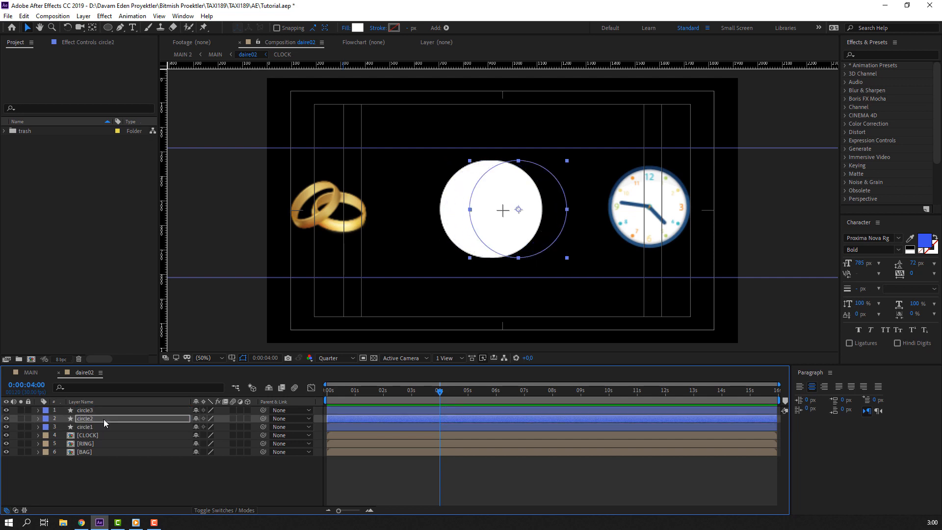
{"action": "key", "text": "shift+Right"}
{"action": "key", "text": "shift+Right"}
{"action": "key", "text": "shift+Right"}
{"action": "key", "text": "shift+Right"}
{"action": "key", "text": "shift+Right"}
{"action": "key", "text": "shift+Right"}
{"action": "key", "text": "shift+Right"}
{"action": "key", "text": "shift+Right"}
{"action": "key", "text": "shift+Right"}
{"action": "key", "text": "shift+Right"}
{"action": "key", "text": "shift+Right"}
{"action": "key", "text": "shift+Right"}
{"action": "key", "text": "shift+Right"}
{"action": "key", "text": "shift+Right"}
{"action": "key", "text": "shift+Right"}
{"action": "key", "text": "shift+Right"}
{"action": "key", "text": "shift+Right"}
{"action": "key", "text": "shift+Right"}
{"action": "key", "text": "shift+Right"}
{"action": "key", "text": "shift+Right"}
{"action": "key", "text": "shift+Left"}
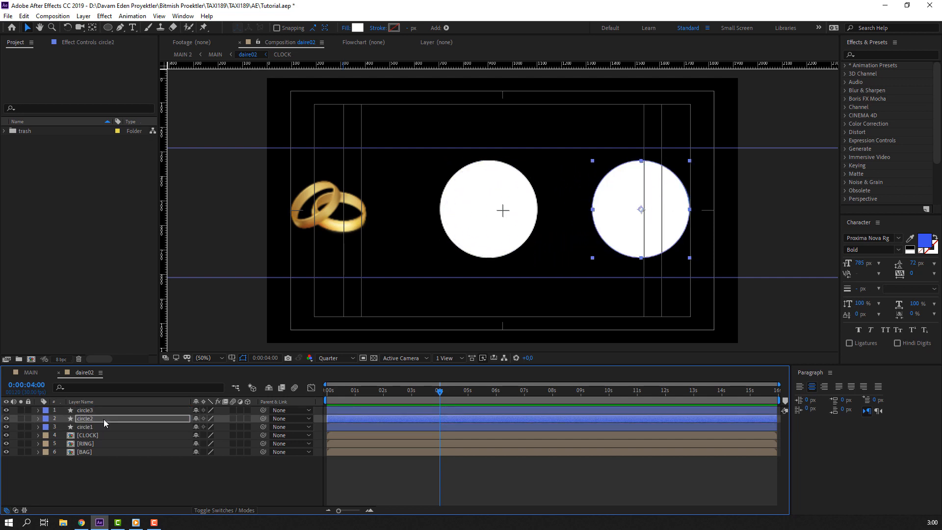
- Move circle3 horizontally to the left over the rings and align its outer edge with the action-safe line
{"action": "left_click", "coordinate": [93, 410]}
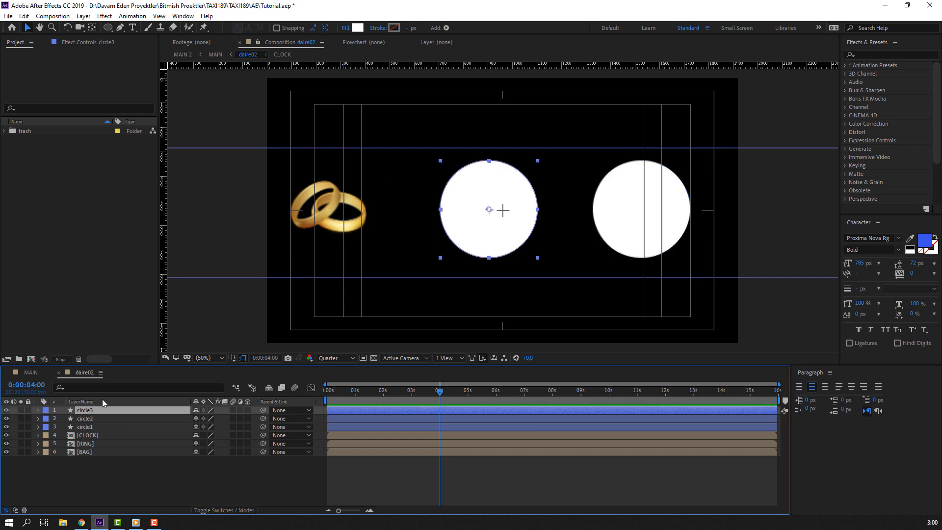
{"action": "key", "text": "shift+Left"}
{"action": "key", "text": "shift+Left"}
{"action": "key", "text": "shift+Left"}
{"action": "key", "text": "shift+Left"}
{"action": "key", "text": "shift+Left"}
{"action": "key", "text": "shift+Left"}
{"action": "key", "text": "shift+Left"}
{"action": "key", "text": "shift+Left"}
{"action": "key", "text": "shift+Left"}
{"action": "key", "text": "shift+Left"}
{"action": "key", "text": "shift+Left"}
{"action": "key", "text": "shift+Left"}
{"action": "key", "text": "shift+Left"}
{"action": "key", "text": "shift+Left"}
{"action": "key", "text": "shift+Left"}
{"action": "key", "text": "shift+Left"}
{"action": "key", "text": "shift+Left"}
{"action": "key", "text": "shift+Left"}
{"action": "key", "text": "shift+Left"}
{"action": "key", "text": "shift+Left"}
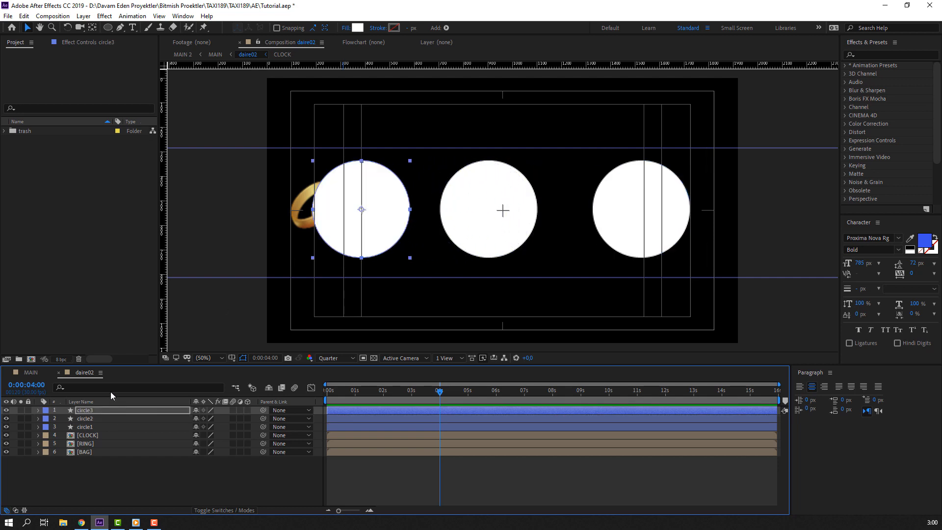
{"action": "key", "text": "shift+Left"}
{"action": "key", "text": "shift+Left"}
{"action": "key", "text": "shift+Left"}
{"action": "key", "text": "shift+Left"}
{"action": "key", "text": "shift+Left"}
{"action": "key", "text": "shift+Left"}
{"action": "key", "text": "shift+Left"}
{"action": "key", "text": "shift+Left"}
{"action": "key", "text": "shift+Left"}
{"action": "key", "text": "shift+Left"}
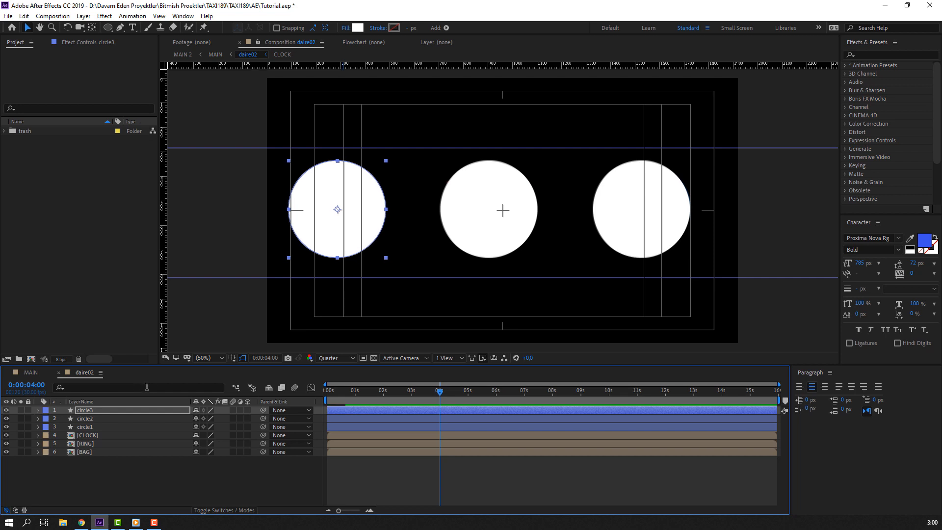
{"action": "key", "text": "Right"}
{"action": "key", "text": "Right"}
{"action": "key", "text": "Right"}
{"action": "key", "text": "Right"}
{"action": "key", "text": "Right"}
{"action": "key", "text": "Right"}
{"action": "key", "text": "Right"}
{"action": "key", "text": "Right"}
{"action": "key", "text": "Right"}
{"action": "key", "text": "Right"}
- Shift circle1 right by 40 px to even out the gaps between the three circles
{"action": "left_click", "coordinate": [461, 233]}
{"action": "key", "text": "shift+Right"}
{"action": "key", "text": "shift+Right"}
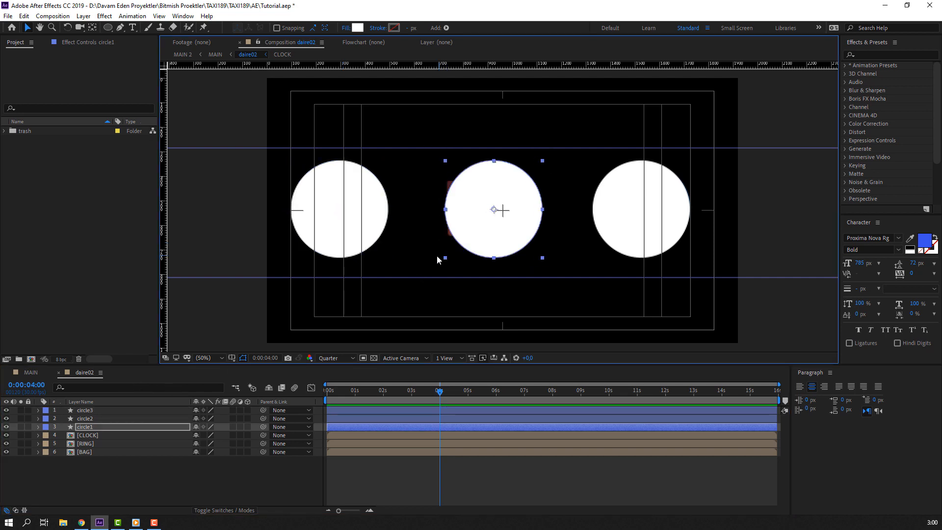
{"action": "key", "text": "shift+Right"}
{"action": "key", "text": "shift+Right"}
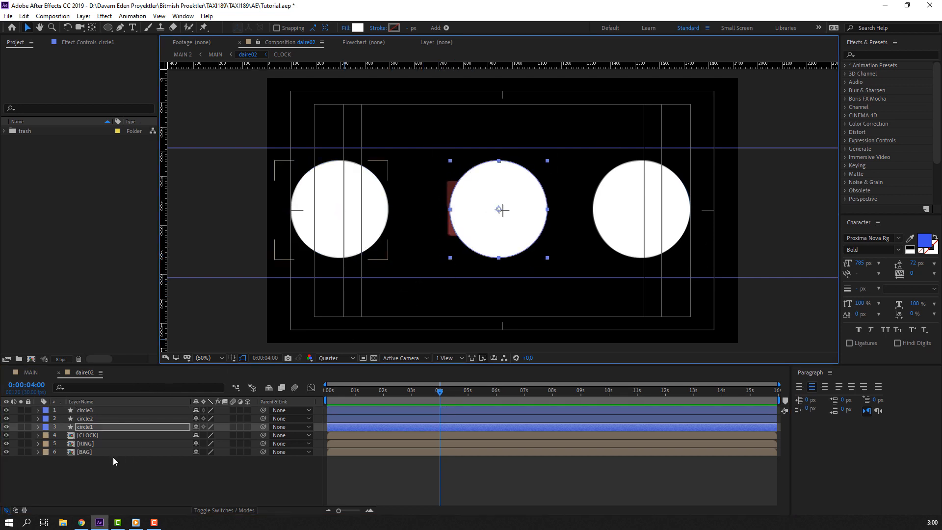
- Hide the CLOCK, RING and BAG layers and move the middle circle slightly back to the left
{"action": "left_click", "coordinate": [43, 461]}
{"action": "left_click_drag", "start_coordinate": [6, 436], "coordinate": [6, 452]}
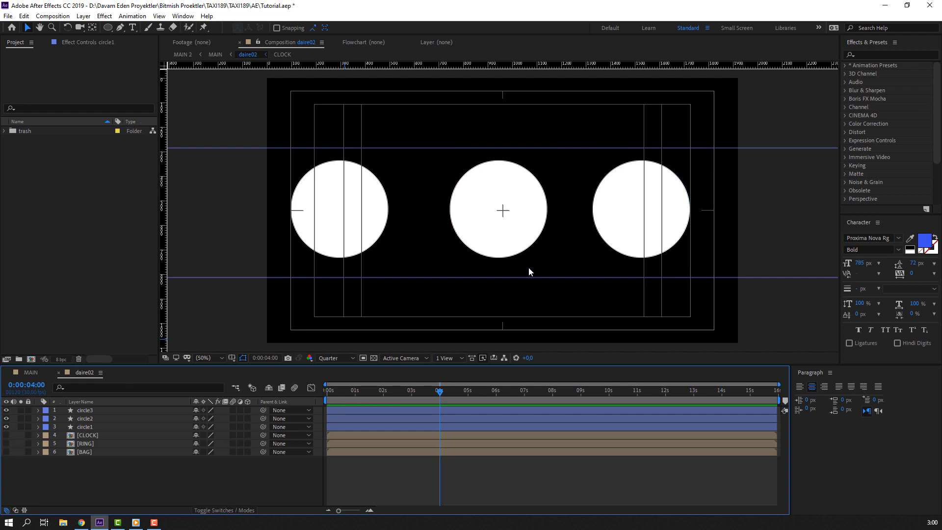
{"action": "key", "text": "comma"}
{"action": "key", "text": "comma"}
{"action": "key", "text": "period"}
{"action": "left_click", "coordinate": [511, 246]}
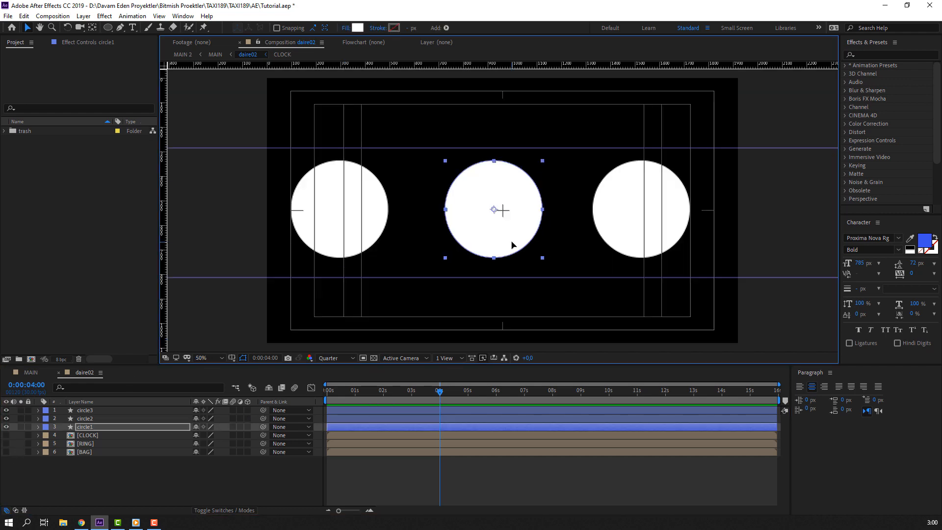
- Select all three circles and fine-adjust their horizontal position together against the safe-area lines
{"action": "left_click", "coordinate": [774, 192]}
{"action": "left_click_drag", "start_coordinate": [773, 192], "coordinate": [283, 217]}
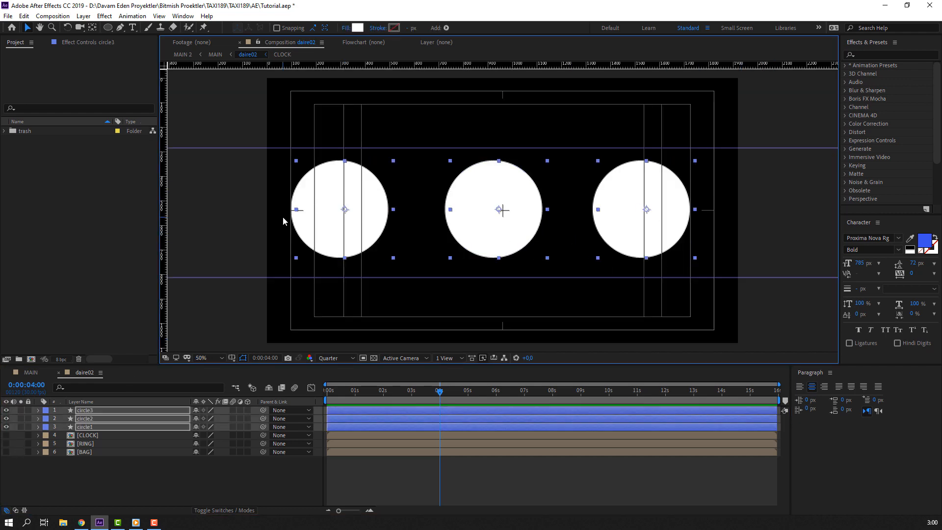
{"action": "key", "text": "Left"}
{"action": "key", "text": "Left"}
{"action": "key", "text": "Left"}
{"action": "key", "text": "Left"}
{"action": "key", "text": "Left"}
{"action": "key", "text": "Left"}
{"action": "key", "text": "Left"}
{"action": "key", "text": "Left"}
{"action": "key", "text": "Left"}
{"action": "key", "text": "Left"}
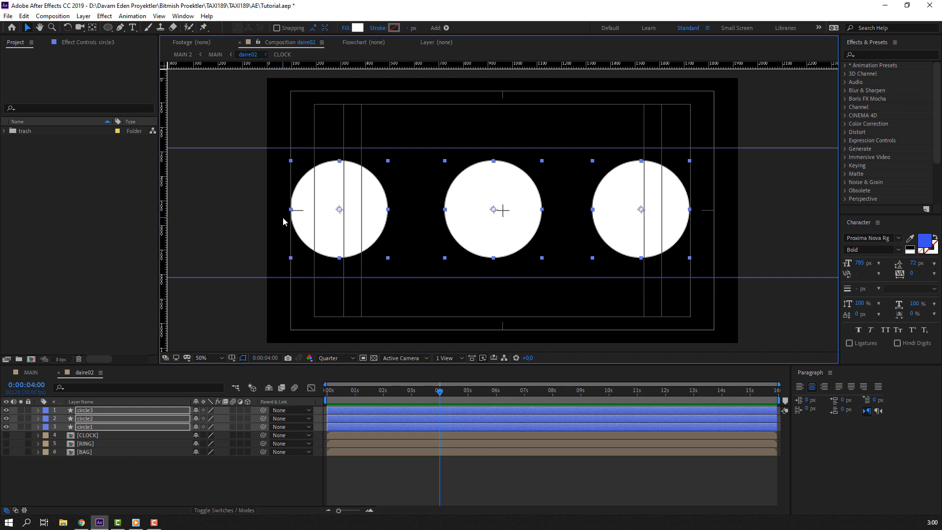
{"action": "key", "text": "Right"}
{"action": "key", "text": "Right"}
{"action": "left_click", "coordinate": [198, 486]}
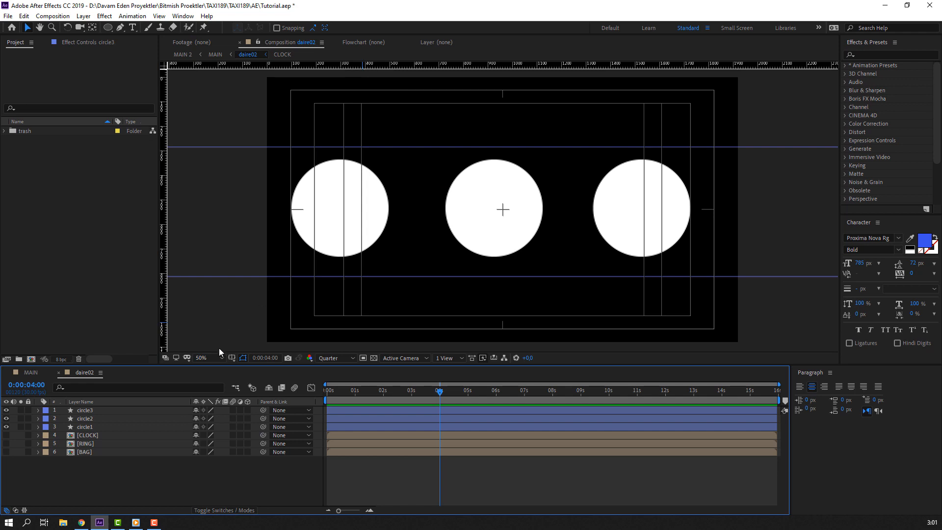
- Remove both horizontal guides from the composition view and turn off the Title/Action Safe overlay
{"action": "left_click", "coordinate": [208, 358]}
{"action": "left_click", "coordinate": [234, 195]}
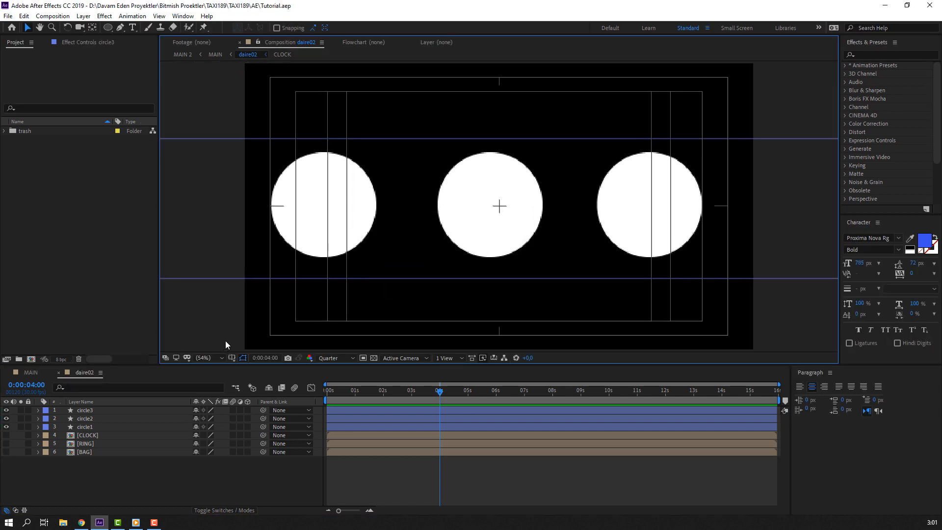
{"action": "left_click_drag", "start_coordinate": [244, 280], "coordinate": [224, 476]}
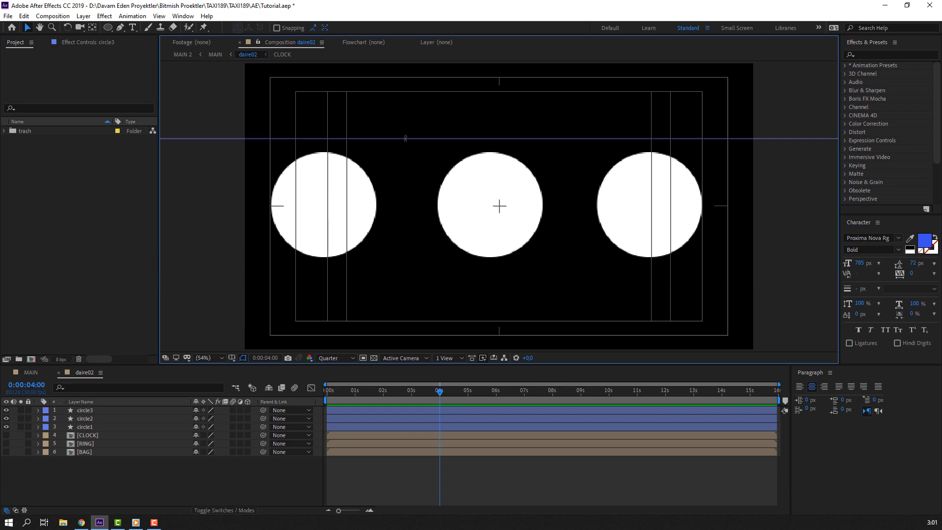
{"action": "left_click_drag", "start_coordinate": [406, 138], "coordinate": [433, 1]}
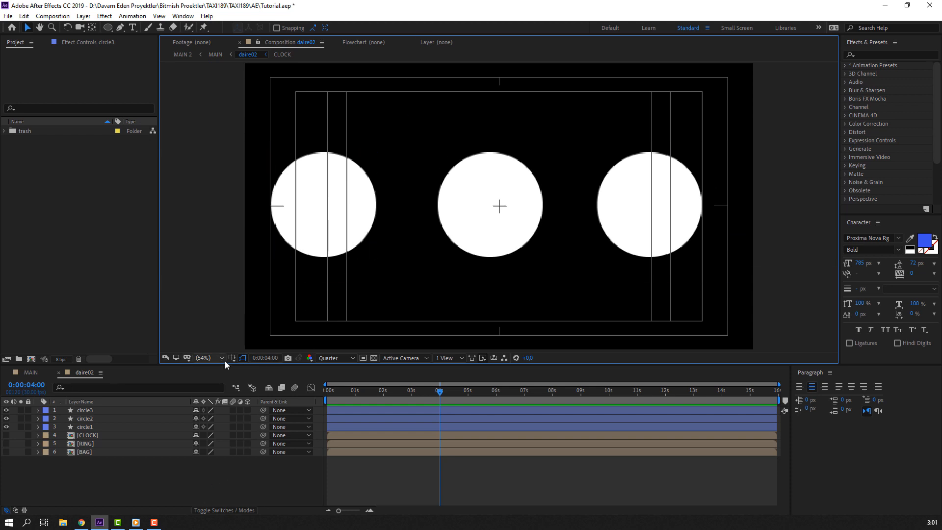
{"action": "left_click", "coordinate": [229, 359]}
{"action": "left_click", "coordinate": [250, 368]}
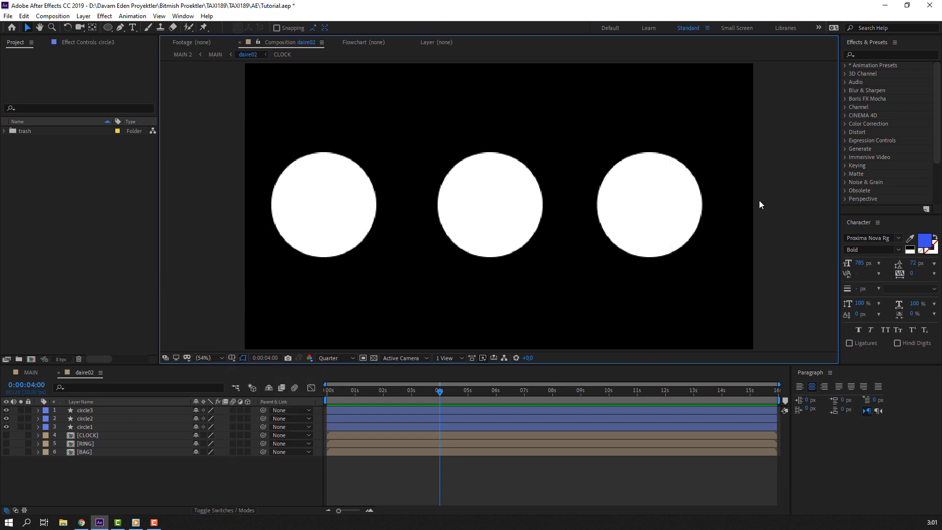
- Shift all three circles together slightly right to balance the row within the frame
{"action": "left_click_drag", "start_coordinate": [560, 192], "coordinate": [268, 214]}
{"action": "key", "text": "shift+Right"}
{"action": "key", "text": "shift+Right"}
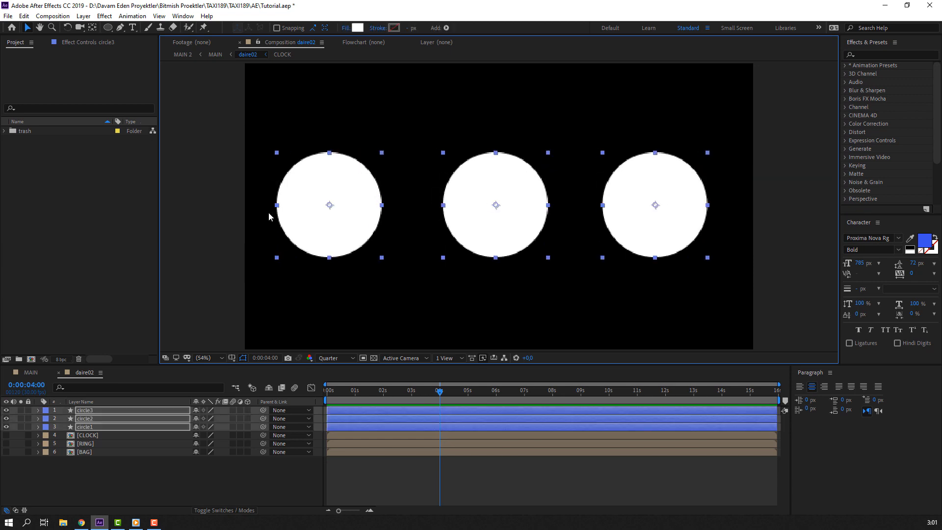
{"action": "left_click", "coordinate": [193, 237]}
{"action": "scroll", "coordinate": [196, 238], "scroll_direction": "down", "scroll_amount": 1}
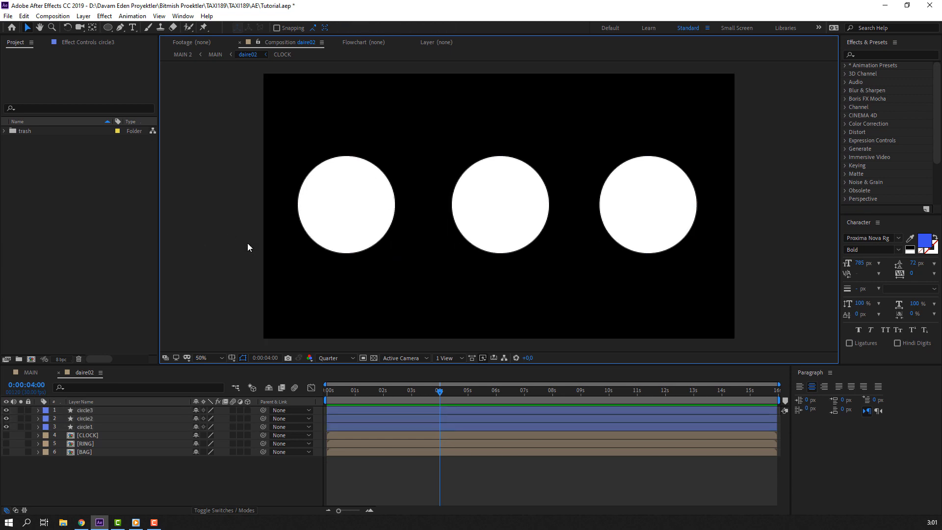
- Nudge the middle circle slightly left so it sits midway between the outer two
{"action": "left_click", "coordinate": [525, 201]}
{"action": "key", "text": "Left"}
{"action": "key", "text": "Left"}
{"action": "key", "text": "Left"}
{"action": "key", "text": "Left"}
{"action": "left_click", "coordinate": [736, 190]}
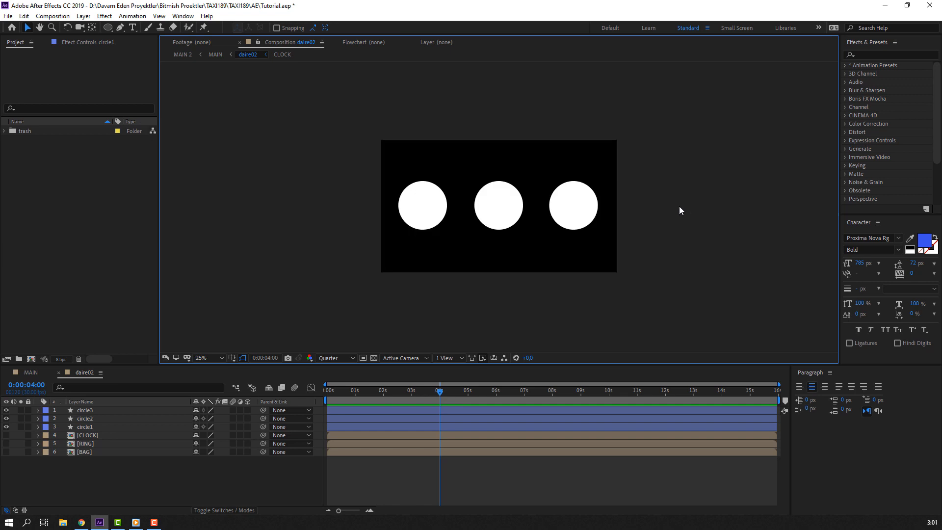
- Set the composition view to Fit up to 100% and save the project
{"action": "left_click", "coordinate": [200, 357]}
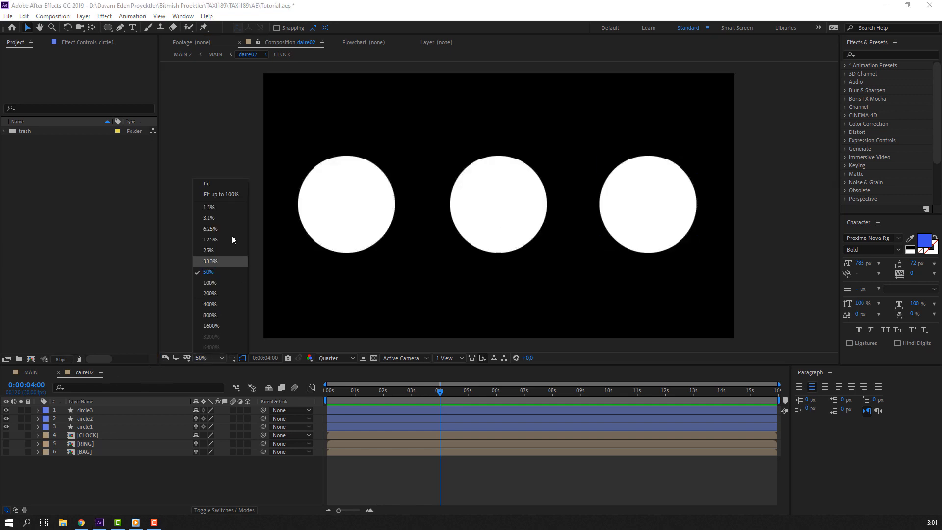
{"action": "left_click", "coordinate": [237, 195]}
{"action": "left_click", "coordinate": [216, 478]}
{"action": "key", "text": "ctrl+s"}
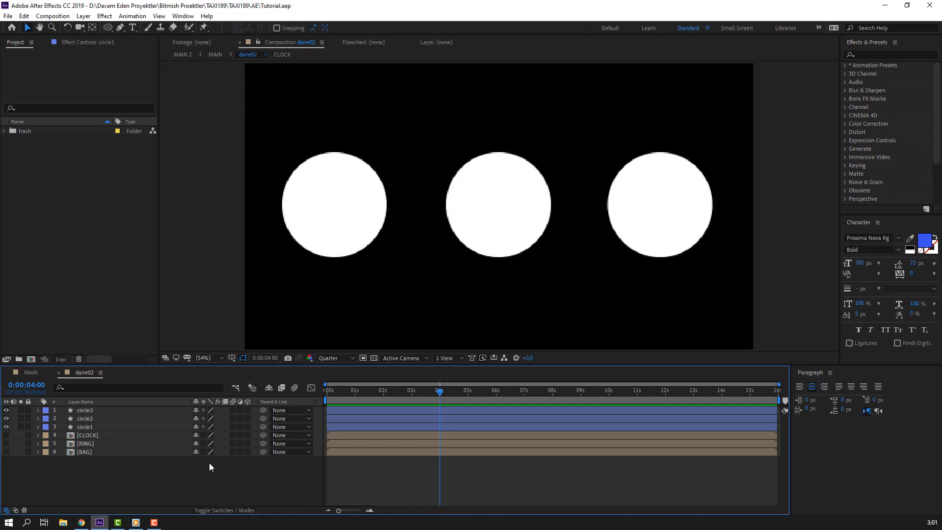
- Make the CLOCK layer visible, bring it to the top of the layer stack and centre the clock on the rightmost circle
{"action": "left_click", "coordinate": [81, 437]}
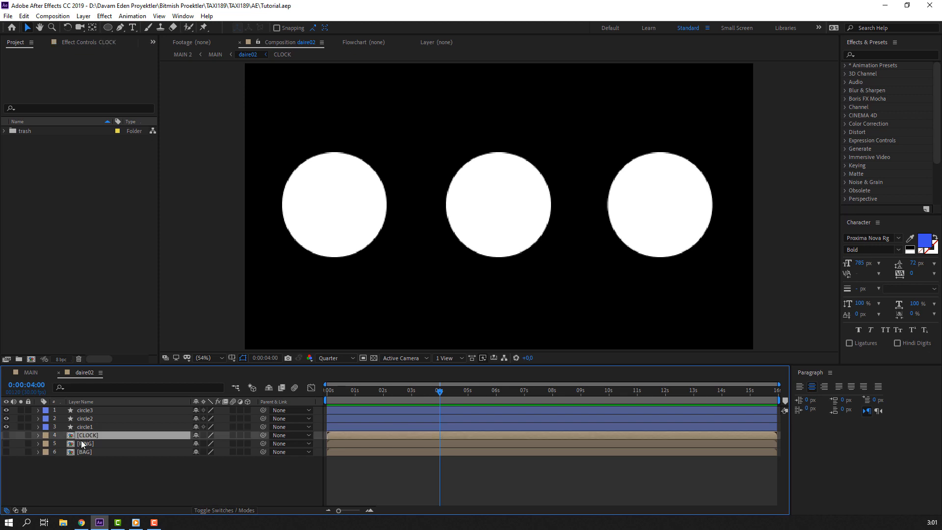
{"action": "left_click", "coordinate": [6, 435]}
{"action": "left_click_drag", "start_coordinate": [96, 434], "coordinate": [91, 412]}
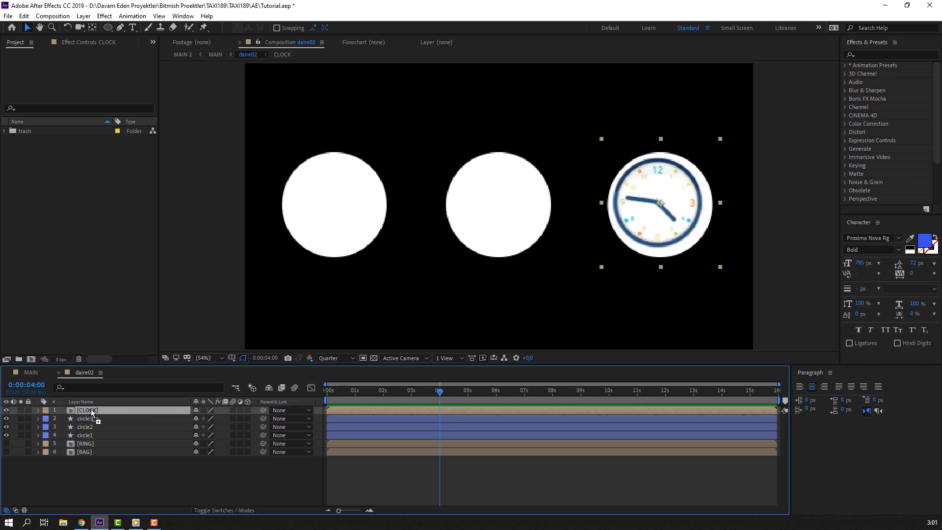
{"action": "left_click_drag", "start_coordinate": [668, 196], "coordinate": [670, 198]}
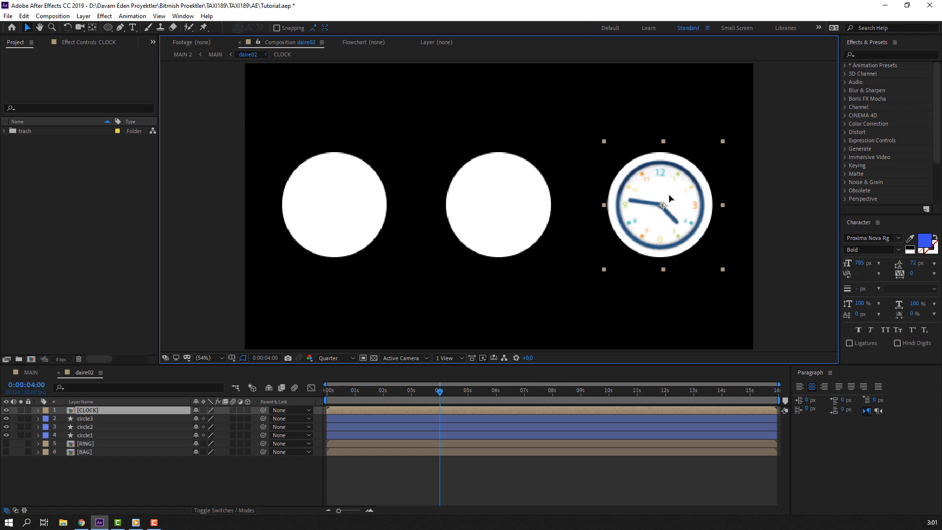
- Identify the circle layer behind the clock and move CLOCK directly above circle2 in the layer stack
{"action": "left_click", "coordinate": [80, 421]}
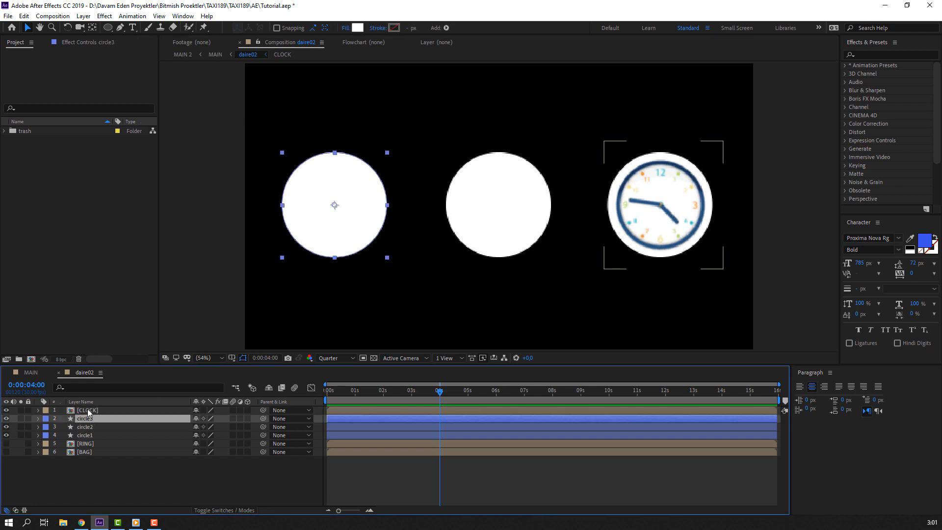
{"action": "left_click", "coordinate": [88, 411]}
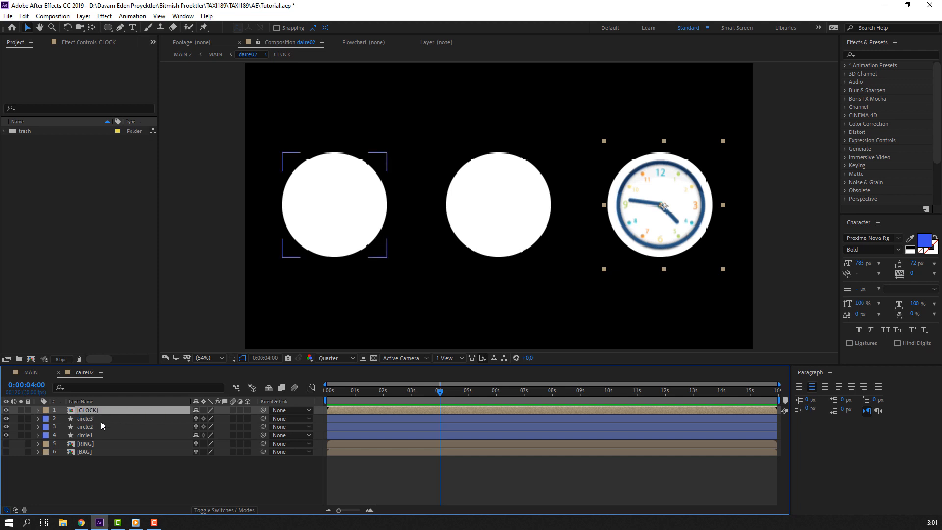
{"action": "left_click", "coordinate": [102, 426]}
{"action": "left_click", "coordinate": [85, 420]}
{"action": "left_click", "coordinate": [81, 426]}
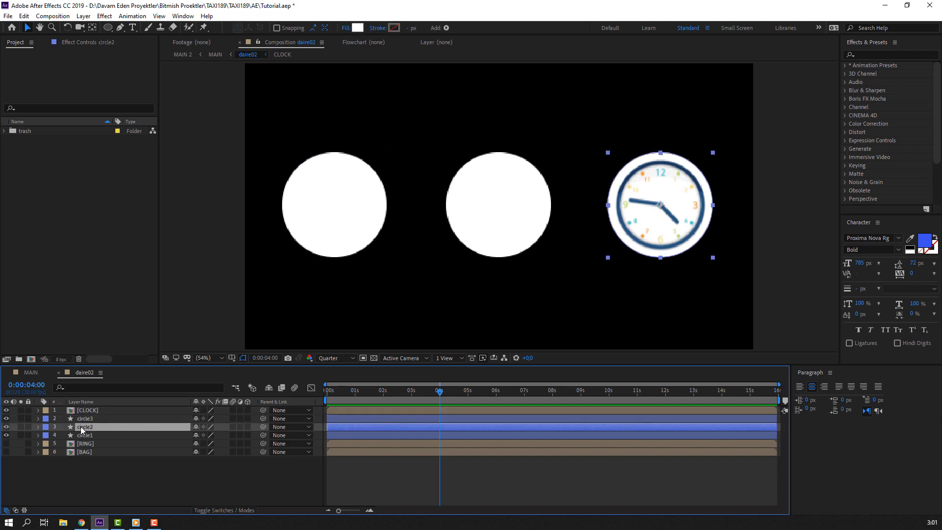
{"action": "left_click", "coordinate": [89, 411]}
{"action": "left_click_drag", "start_coordinate": [89, 412], "coordinate": [102, 424]}
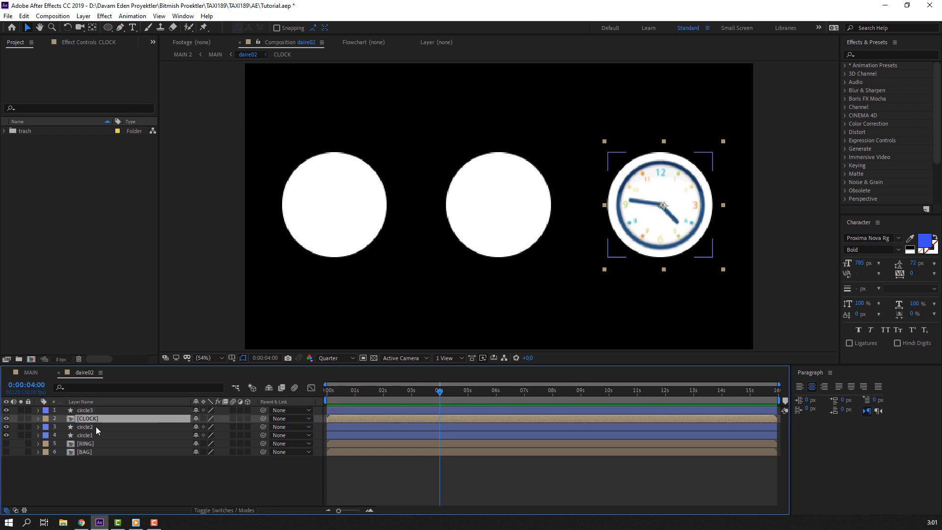
- Duplicate circle2 and place the copy directly above the CLOCK layer
{"action": "left_click", "coordinate": [96, 426]}
{"action": "left_click", "coordinate": [24, 16]}
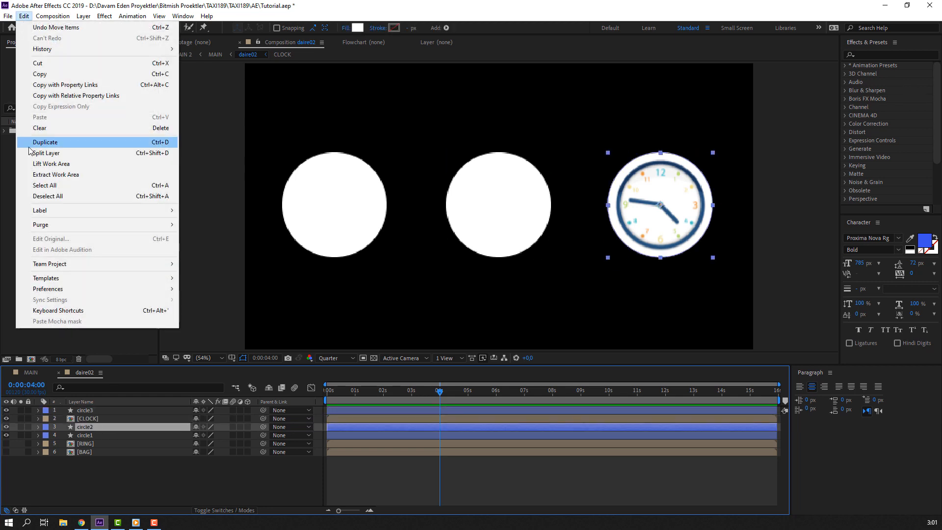
{"action": "left_click", "coordinate": [45, 142]}
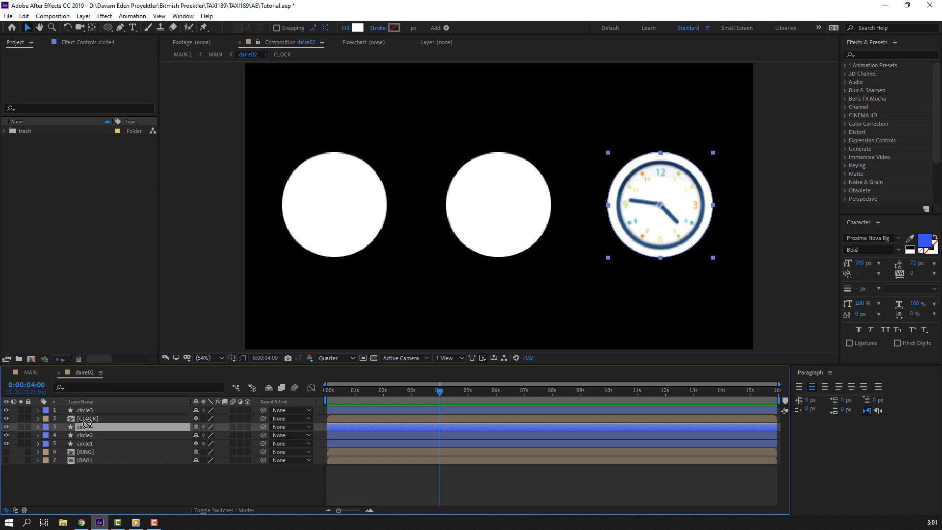
{"action": "left_click_drag", "start_coordinate": [87, 423], "coordinate": [87, 421]}
{"action": "left_click", "coordinate": [94, 426]}
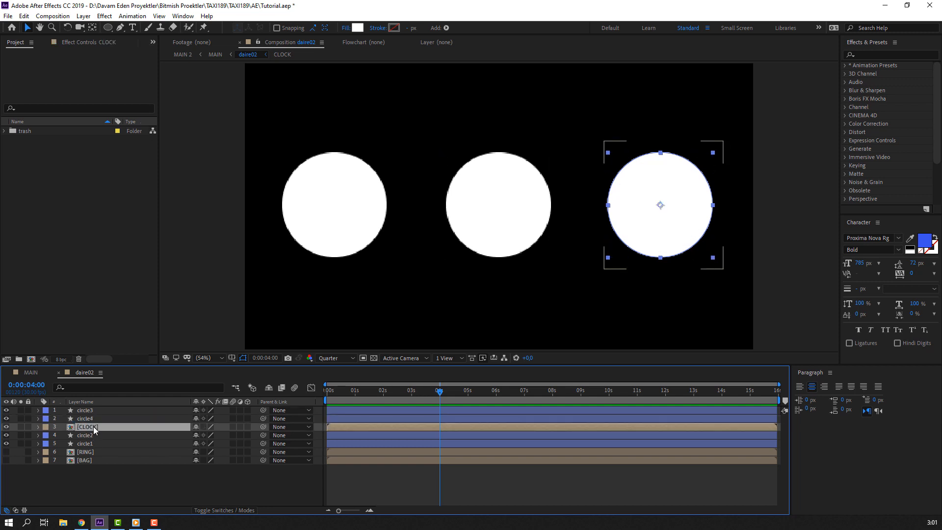
- Show the track matte settings and set CLOCK's track matte to Alpha Matte "circle4"
{"action": "left_click", "coordinate": [283, 427]}
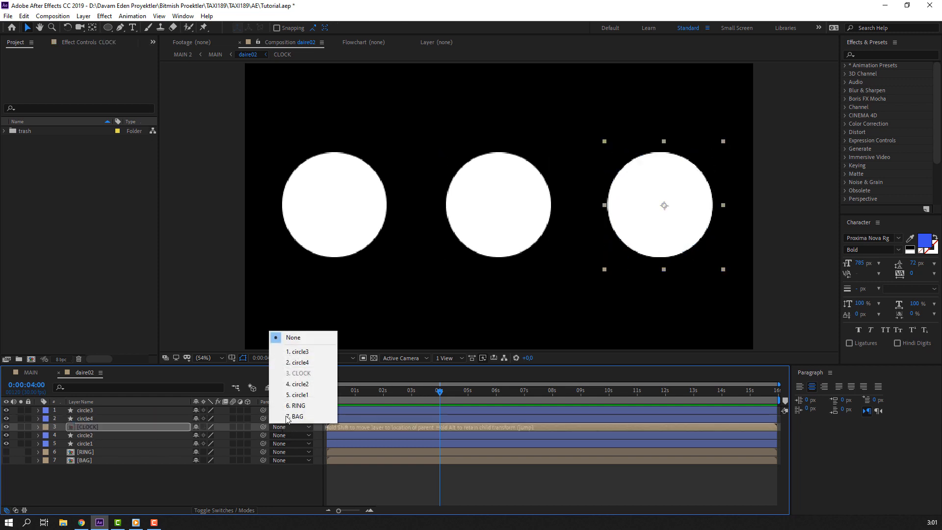
{"action": "left_click", "coordinate": [15, 510]}
{"action": "left_click", "coordinate": [313, 427]}
{"action": "left_click", "coordinate": [318, 452]}
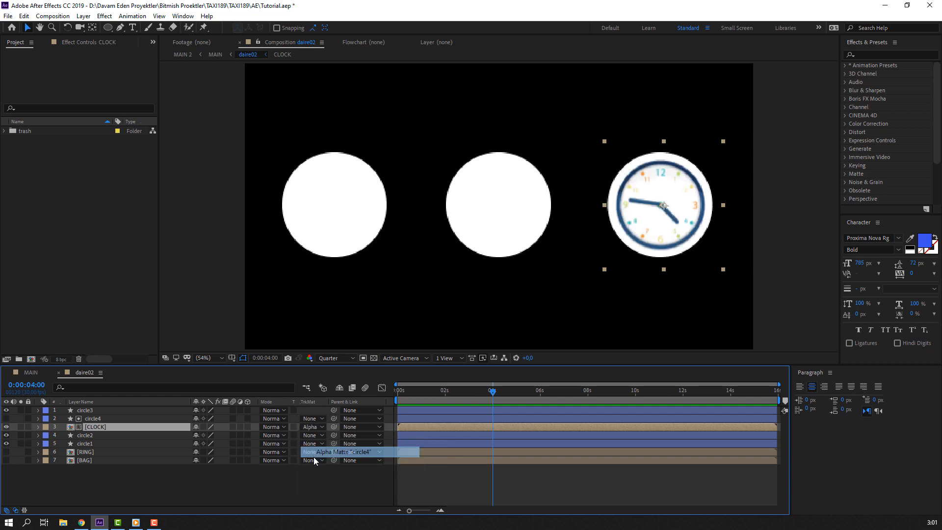
{"action": "left_click", "coordinate": [84, 480]}
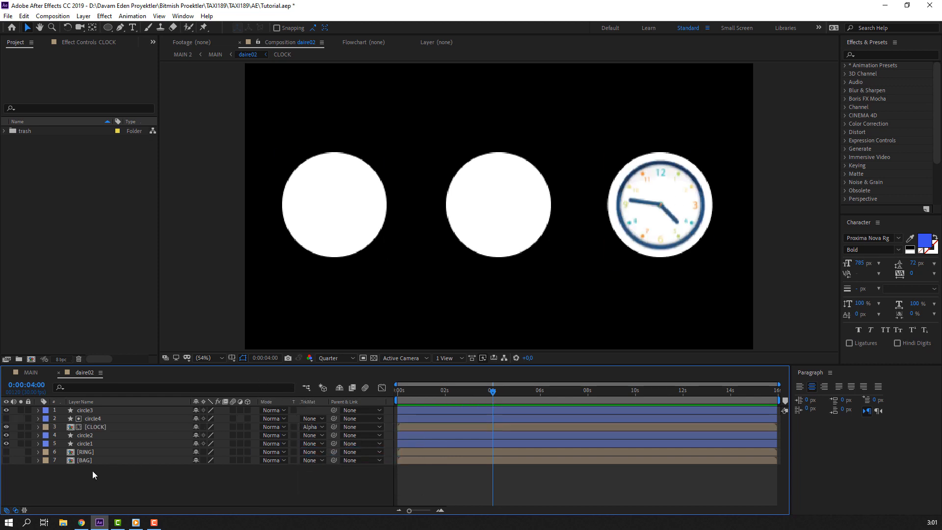
- Test the clock's circular matte by sliding the clock sideways and returning it to its place
{"action": "left_click", "coordinate": [657, 208]}
{"action": "left_click_drag", "start_coordinate": [654, 205], "coordinate": [712, 205]}
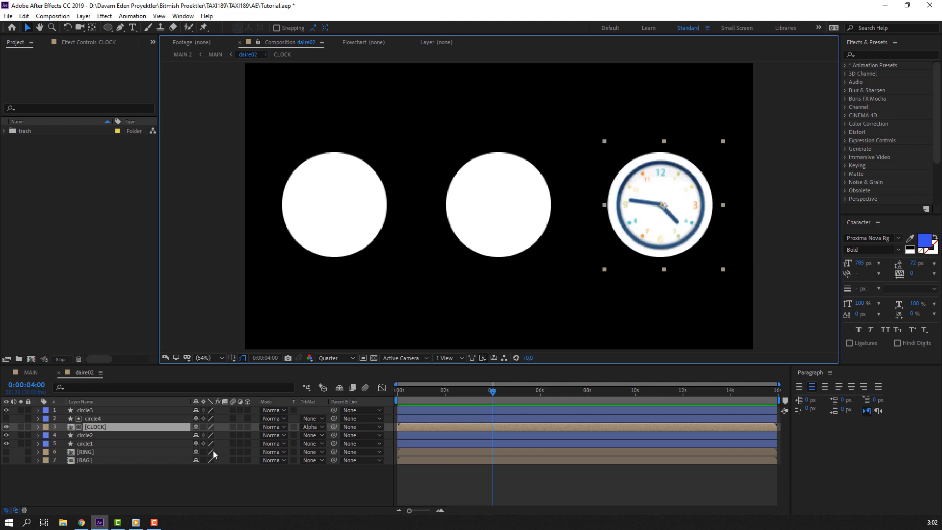
{"action": "left_click", "coordinate": [51, 493]}
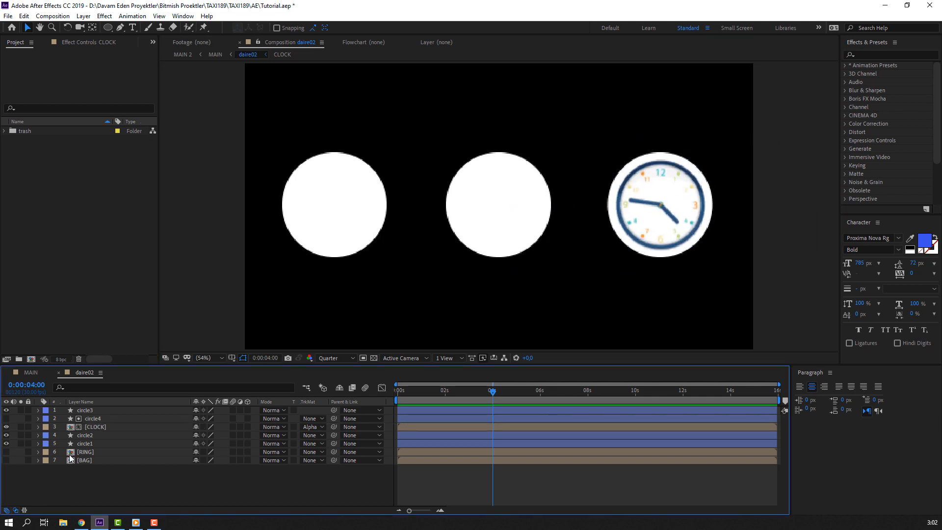
- Make the BAG layer visible and move it directly above circle1 in the layer stack
{"action": "left_click", "coordinate": [7, 460]}
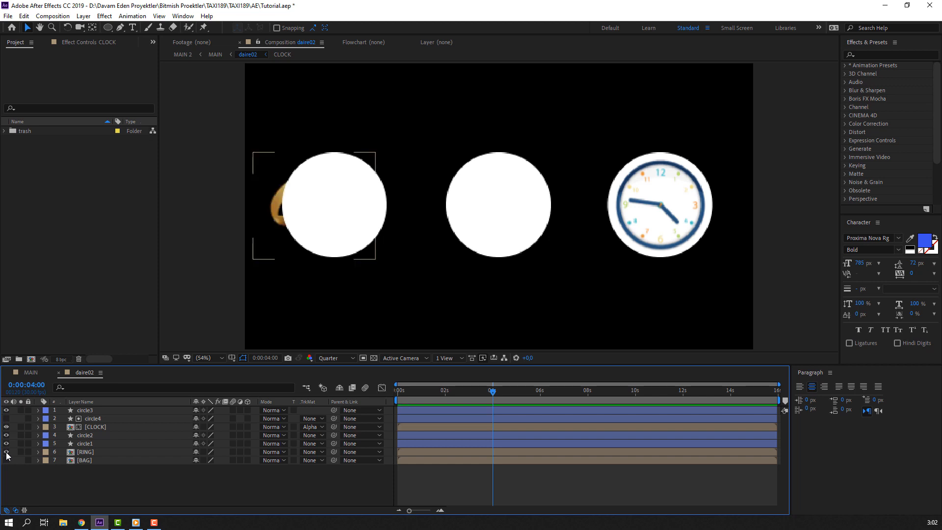
{"action": "left_click", "coordinate": [7, 460]}
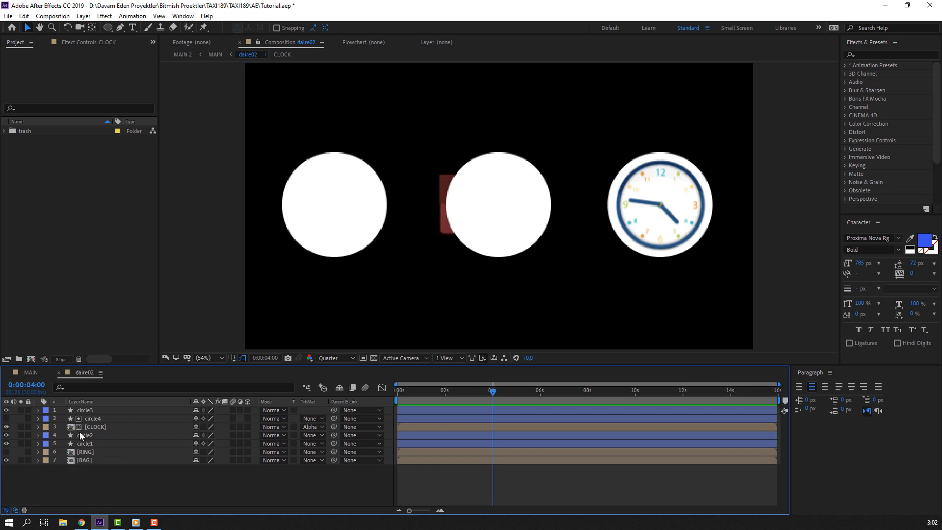
{"action": "left_click", "coordinate": [7, 410]}
{"action": "left_click", "coordinate": [6, 410]}
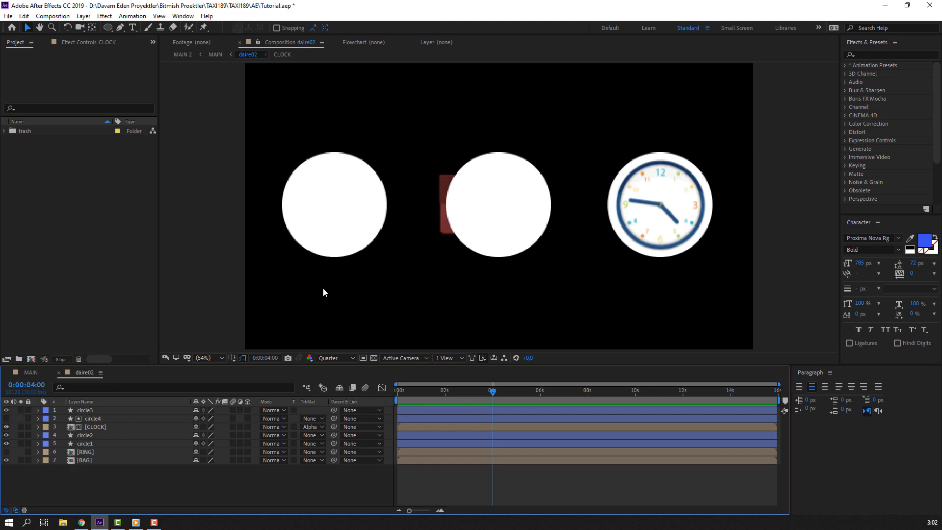
{"action": "left_click", "coordinate": [489, 213]}
{"action": "left_click", "coordinate": [76, 460]}
{"action": "left_click_drag", "start_coordinate": [76, 460], "coordinate": [90, 441]}
- Duplicate circle1, place the copy above BAG and assign it as BAG's alpha matte
{"action": "left_click", "coordinate": [89, 453]}
{"action": "key", "text": "ctrl+d"}
{"action": "left_click", "coordinate": [85, 457]}
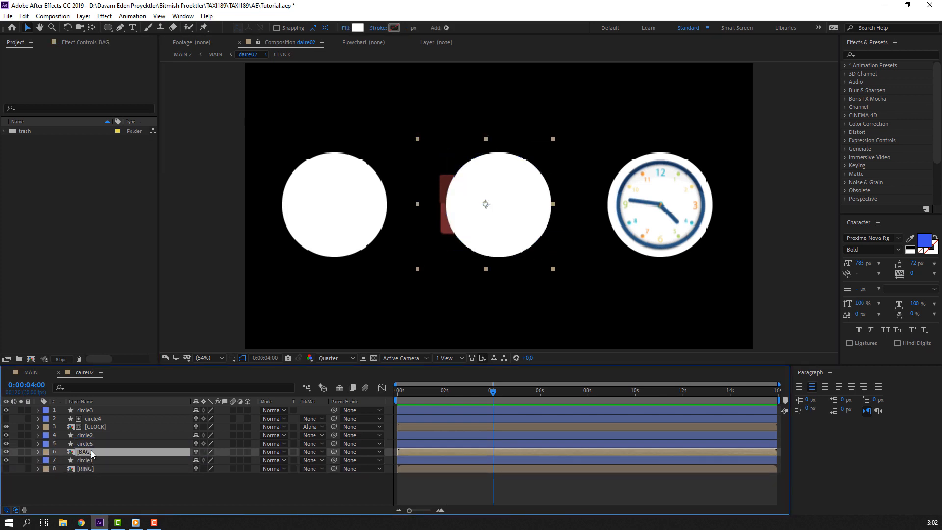
{"action": "left_click", "coordinate": [314, 452]}
{"action": "left_click", "coordinate": [333, 410]}
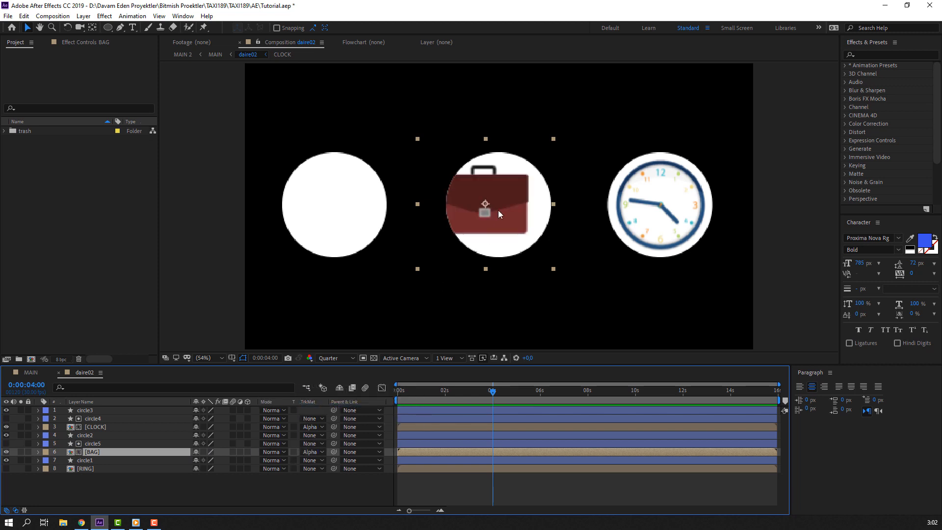
- Centre the briefcase in the middle circle and reduce the BAG layer's scale to 92%
{"action": "mouse_move", "coordinate": [498, 210]}
{"action": "left_mouse_down"}
{"action": "mouse_move", "coordinate": [365, 211]}
{"action": "mouse_move", "coordinate": [490, 211]}
{"action": "mouse_move", "coordinate": [481, 211]}
{"action": "left_mouse_up"}
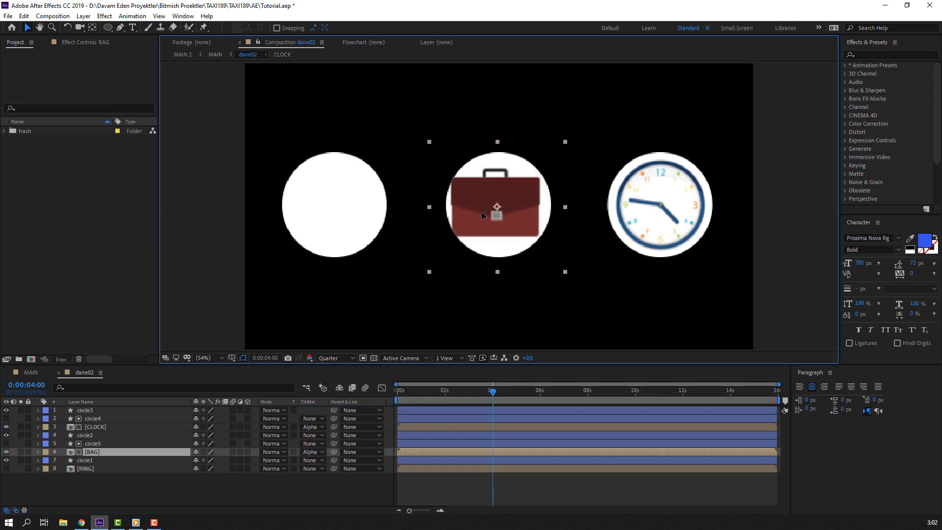
{"action": "key", "text": "s"}
{"action": "left_click_drag", "start_coordinate": [212, 461], "coordinate": [206, 461]}
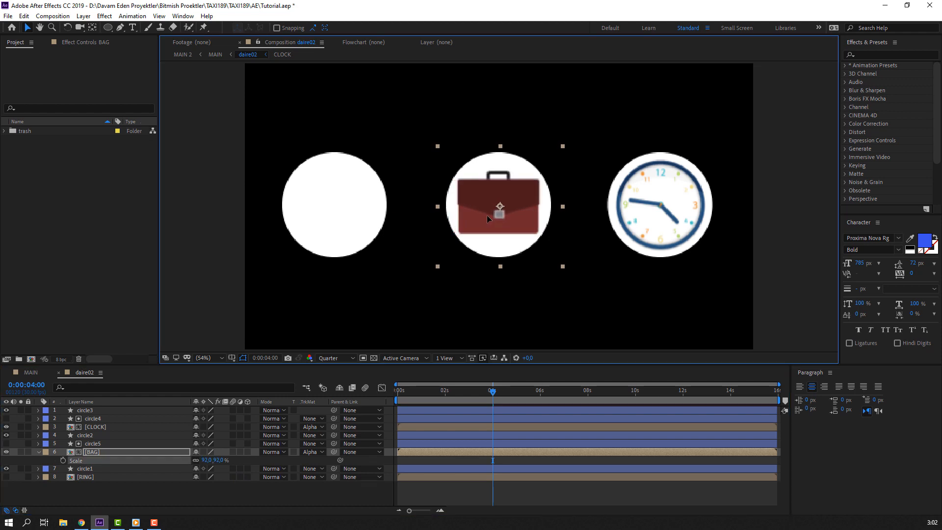
{"action": "left_click", "coordinate": [38, 453]}
{"action": "left_click", "coordinate": [133, 490]}
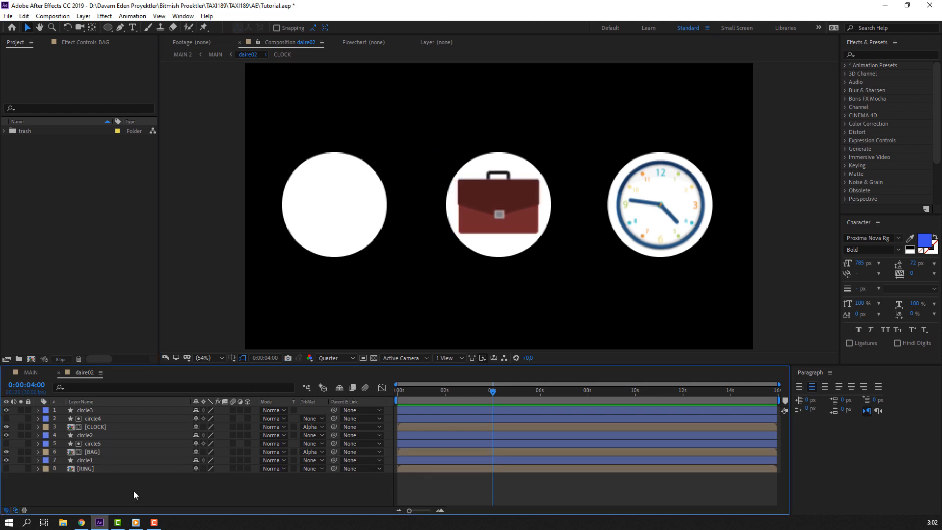
- Make the RING layer visible, bring it to the top of the layer stack and centre the rings on the leftmost circle
{"action": "left_click", "coordinate": [297, 221]}
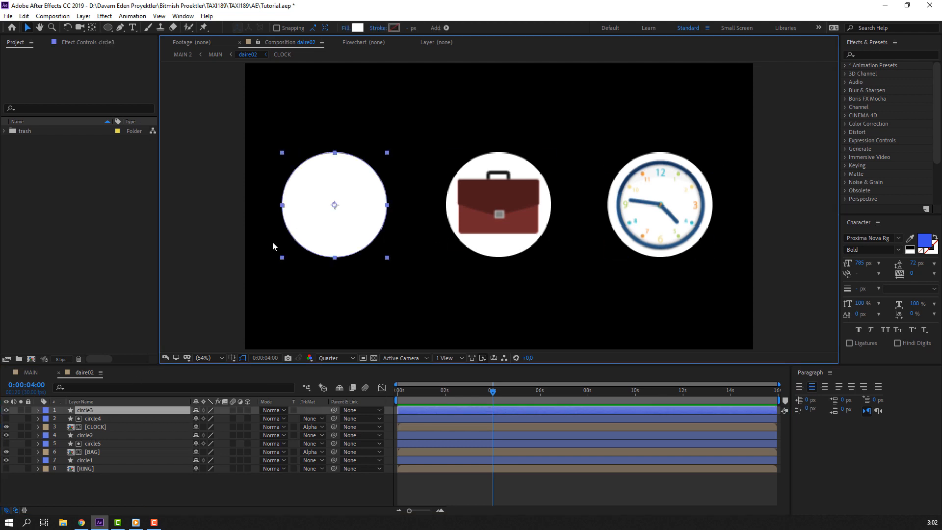
{"action": "left_click", "coordinate": [17, 474]}
{"action": "left_click_drag", "start_coordinate": [78, 469], "coordinate": [122, 408]}
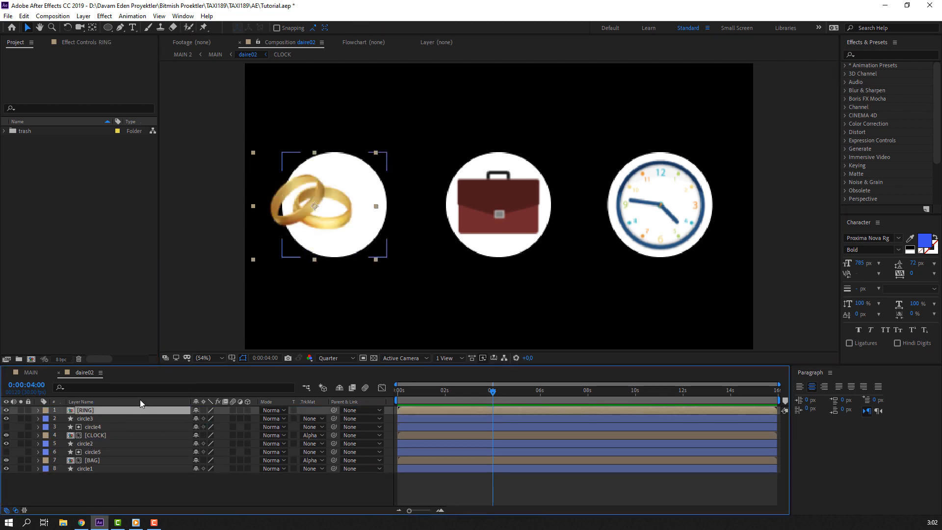
{"action": "left_click_drag", "start_coordinate": [296, 214], "coordinate": [319, 215]}
- Duplicate circle3, place the copy above RING and set RING's track matte to Alpha Matte "circle6"
{"action": "left_click", "coordinate": [79, 420]}
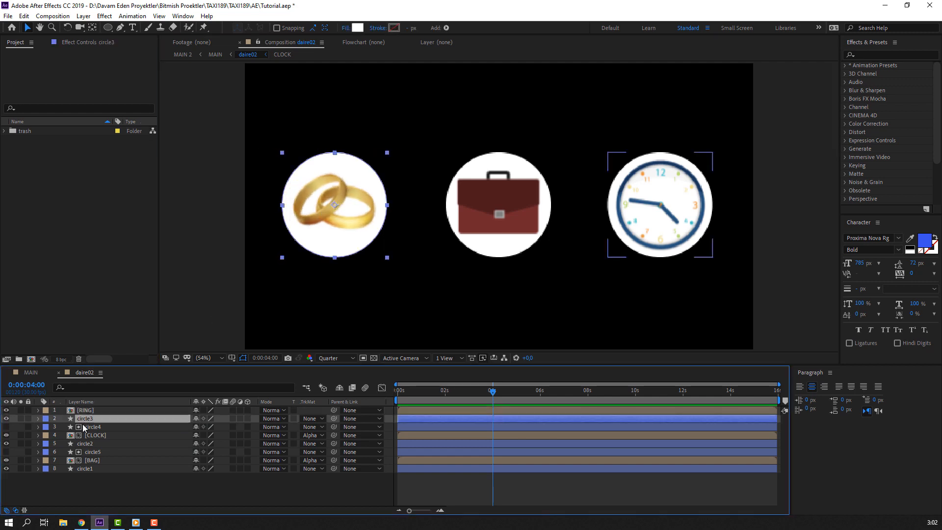
{"action": "key", "text": "ctrl+d"}
{"action": "left_click_drag", "start_coordinate": [86, 421], "coordinate": [86, 408]}
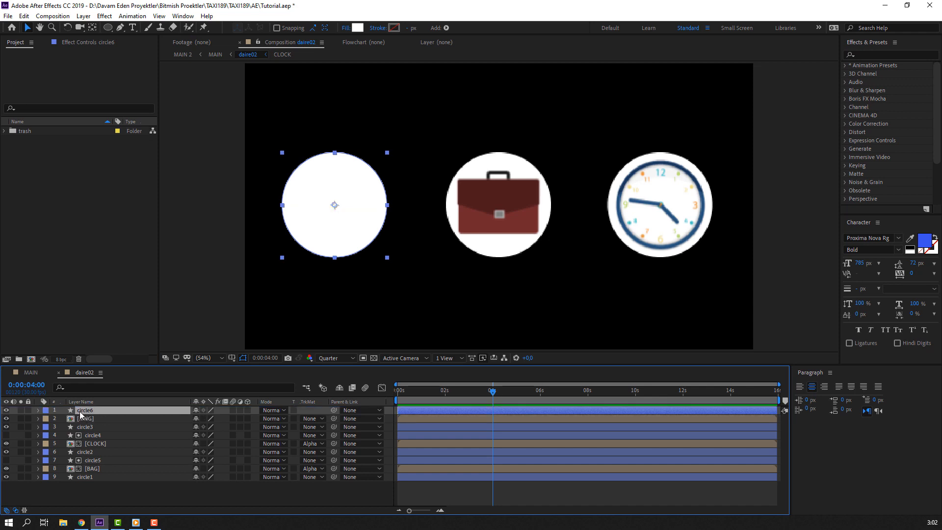
{"action": "left_click", "coordinate": [122, 419]}
{"action": "left_click", "coordinate": [313, 418]}
{"action": "left_click", "coordinate": [337, 444]}
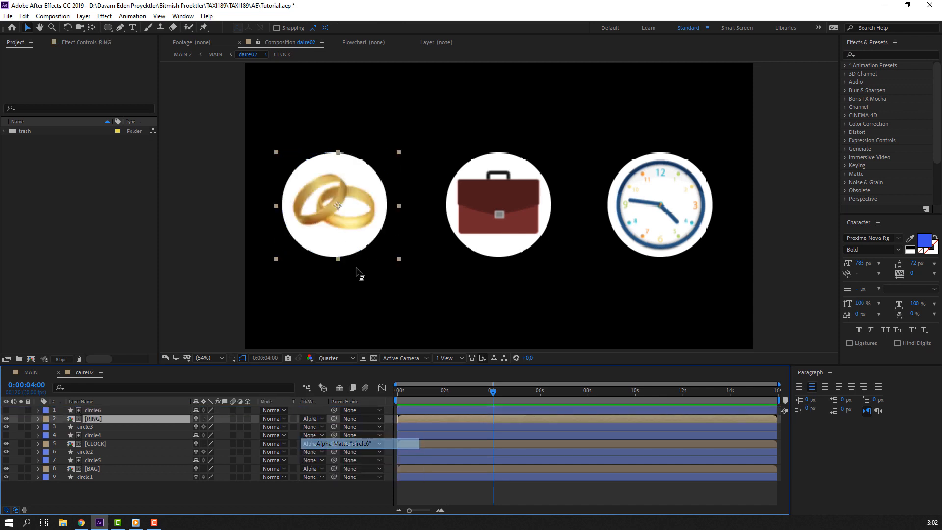
- Test the ring's matte by shifting the rings and returning them to their place, and save the project
{"action": "mouse_move", "coordinate": [386, 213]}
{"action": "left_mouse_down"}
{"action": "mouse_move", "coordinate": [418, 212]}
{"action": "mouse_move", "coordinate": [320, 213]}
{"action": "mouse_move", "coordinate": [393, 213]}
{"action": "left_mouse_up"}
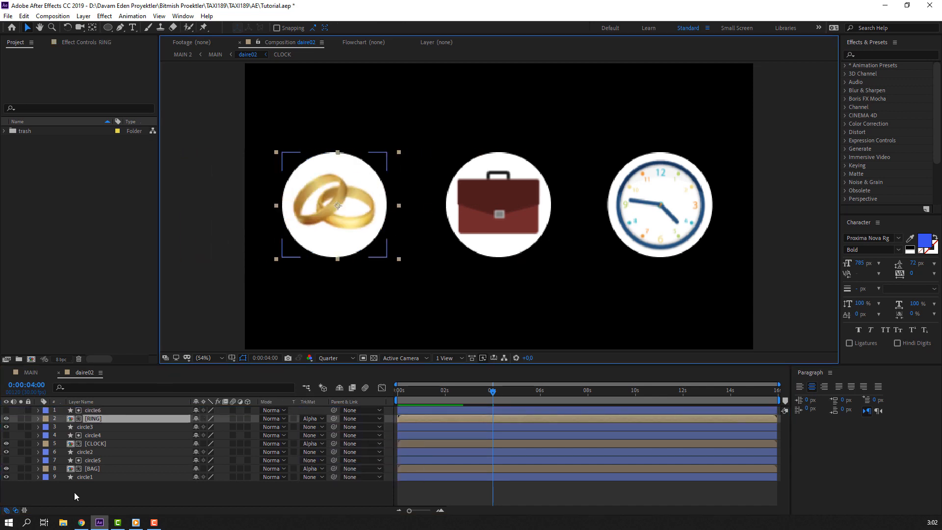
{"action": "left_click", "coordinate": [104, 496]}
{"action": "key", "text": "ctrl+s"}
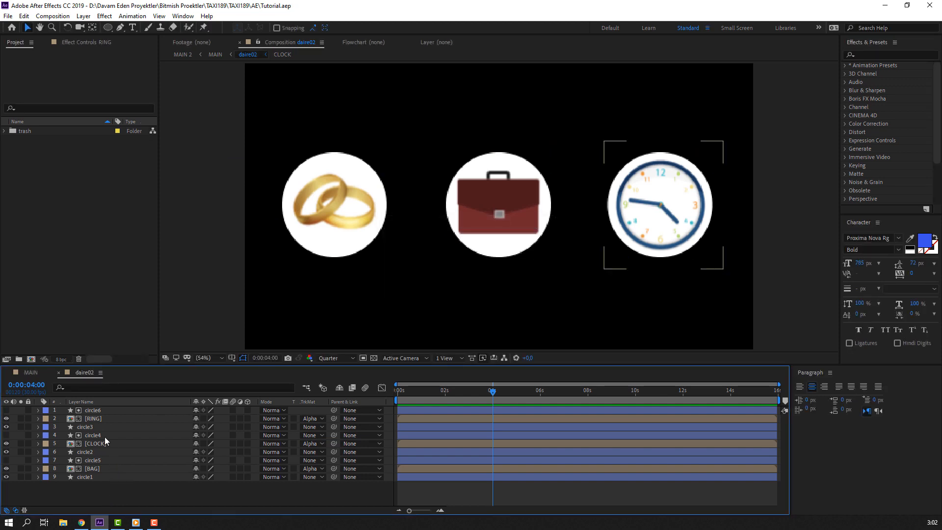
- Mark the matte layers circle6, circle4 and circle5 as shy and hide all shy layers from the timeline
{"action": "left_click", "coordinate": [93, 410]}
{"action": "left_click", "coordinate": [93, 436], "text": "ctrl"}
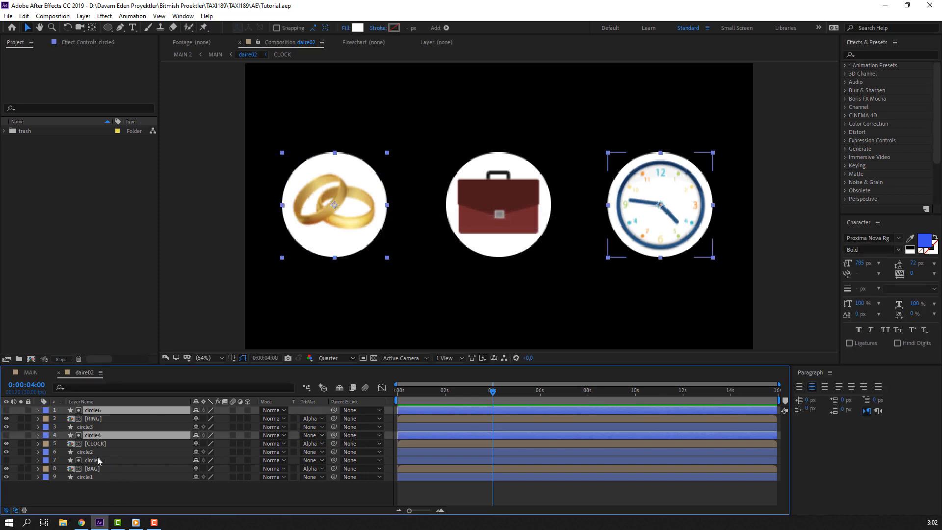
{"action": "left_click", "coordinate": [93, 461], "text": "ctrl"}
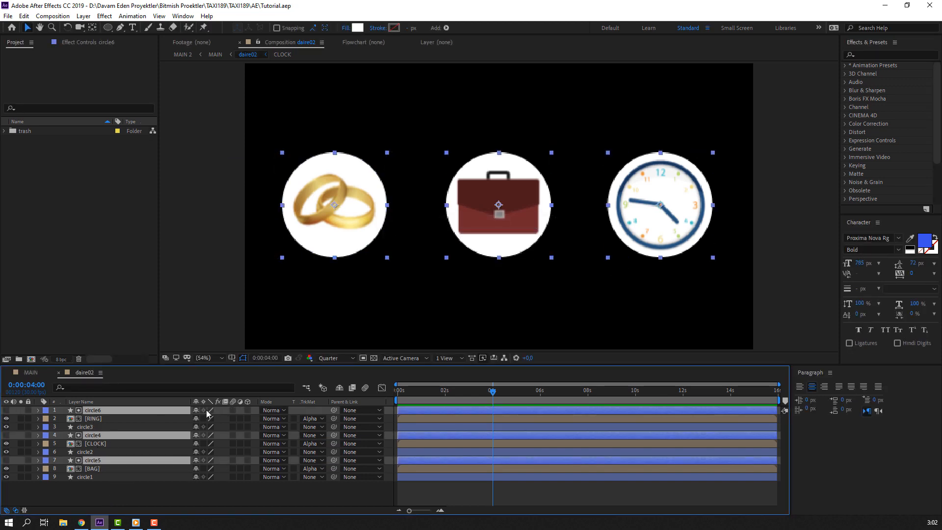
{"action": "left_click", "coordinate": [338, 388]}
{"action": "left_click", "coordinate": [79, 493]}
{"action": "left_click", "coordinate": [363, 210]}
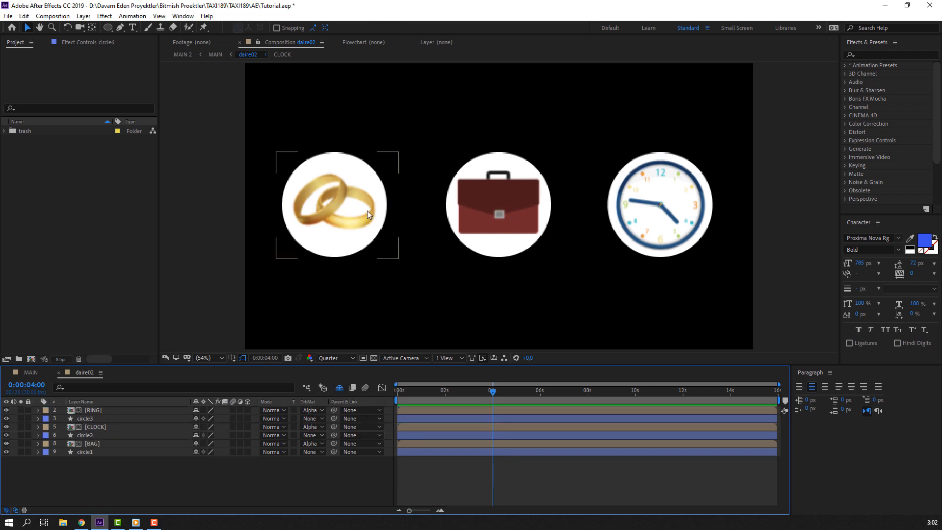
{"action": "left_click", "coordinate": [295, 487]}
- Return to the start of the composition and test moving RING and circle3 together
{"action": "left_click_drag", "start_coordinate": [415, 394], "coordinate": [393, 391]}
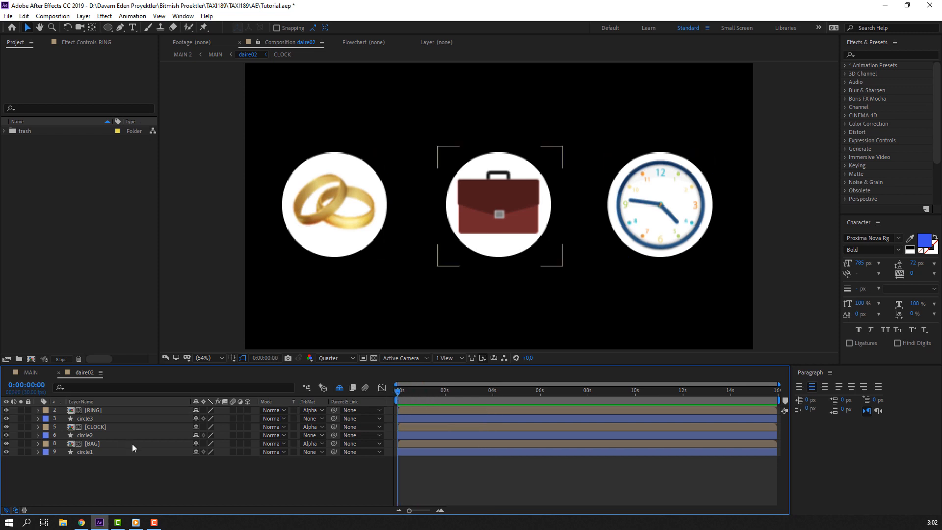
{"action": "left_click", "coordinate": [105, 411]}
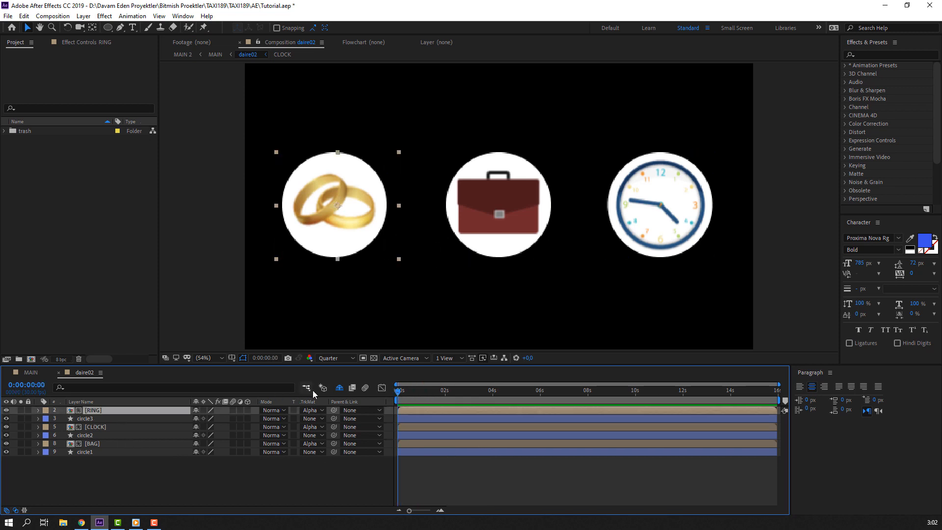
{"action": "left_click", "coordinate": [90, 418], "text": "ctrl"}
{"action": "key", "text": "space"}
{"action": "key", "text": "space"}
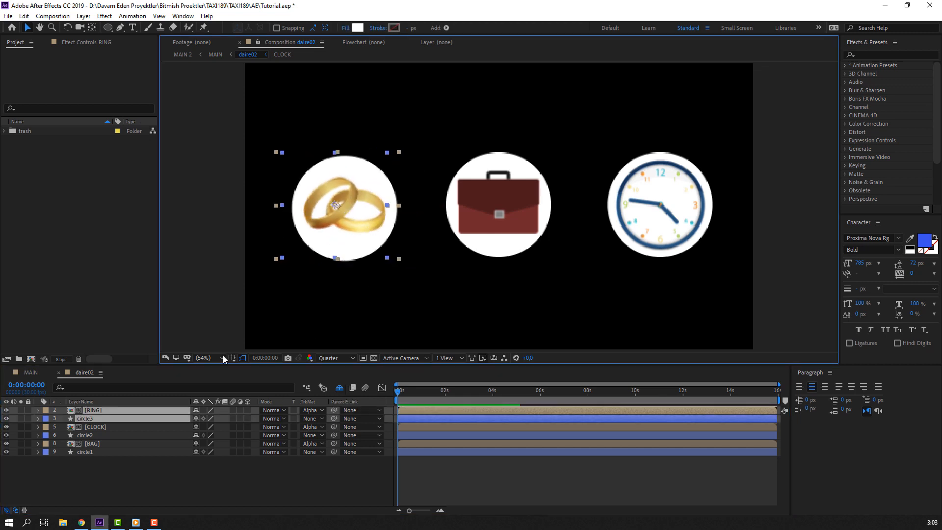
- Show the hidden shy layers in the daire02 timeline again
{"action": "left_click", "coordinate": [339, 388]}
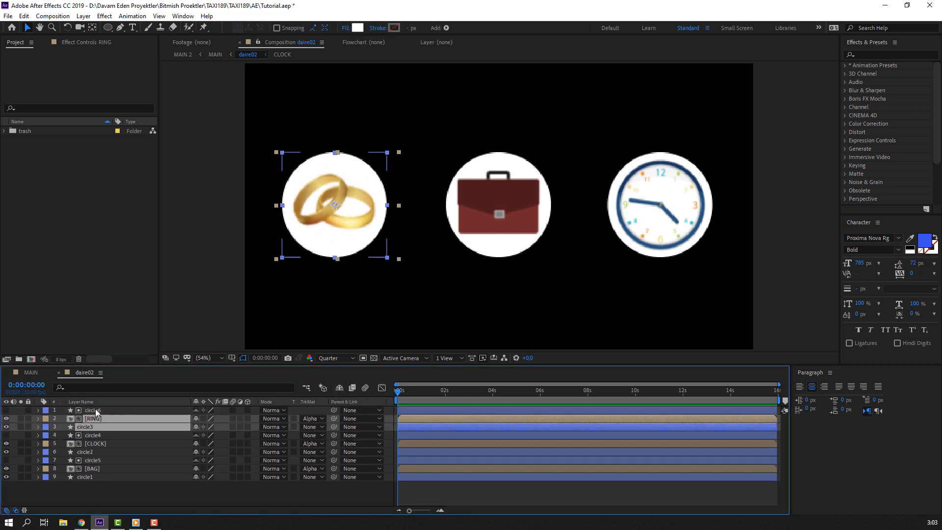
{"action": "left_click", "coordinate": [94, 411], "text": "ctrl"}
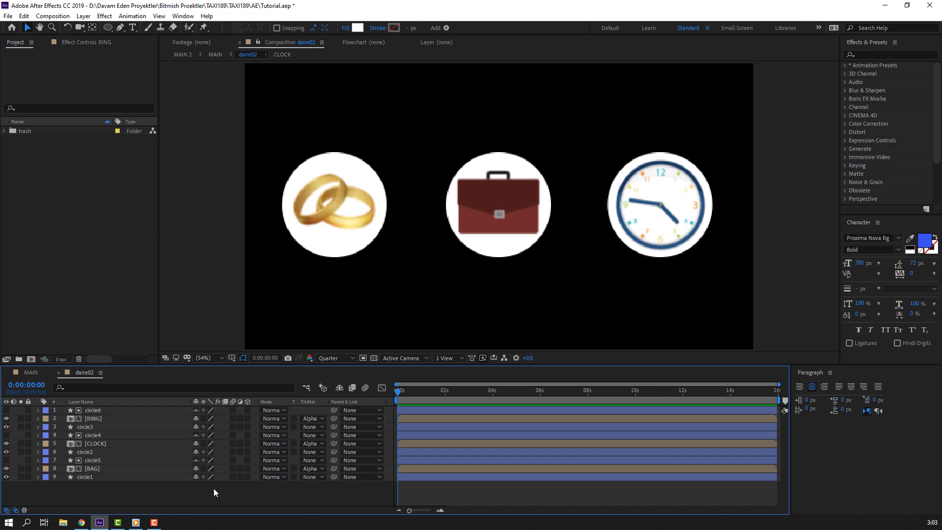
{"action": "left_click_drag", "start_coordinate": [213, 488], "coordinate": [314, 398]}
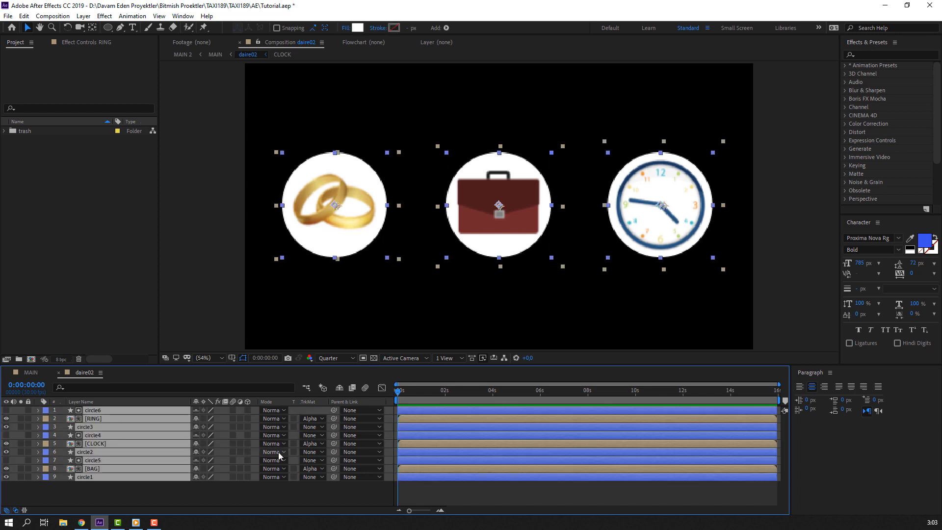
{"action": "left_click", "coordinate": [241, 487]}
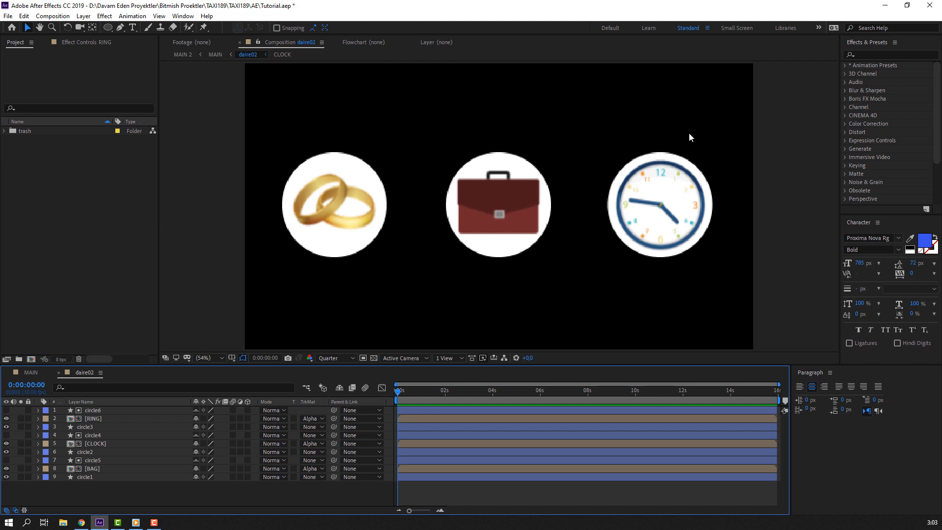
- Assign the Red label colour to the clock and bag layers with their circles: CLOCK, circle2, circle5, BAG, circle1 and circle4
{"action": "left_click_drag", "start_coordinate": [754, 109], "coordinate": [468, 289]}
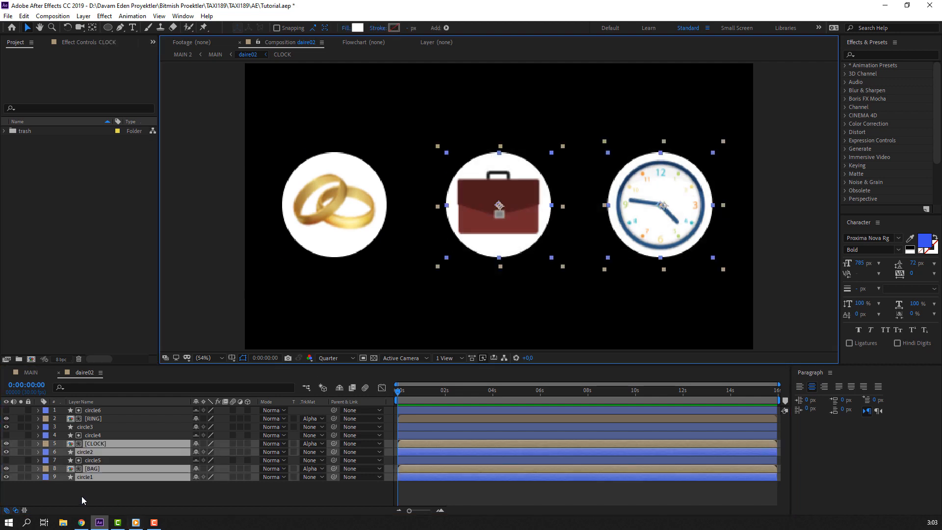
{"action": "left_click_drag", "start_coordinate": [75, 494], "coordinate": [92, 443]}
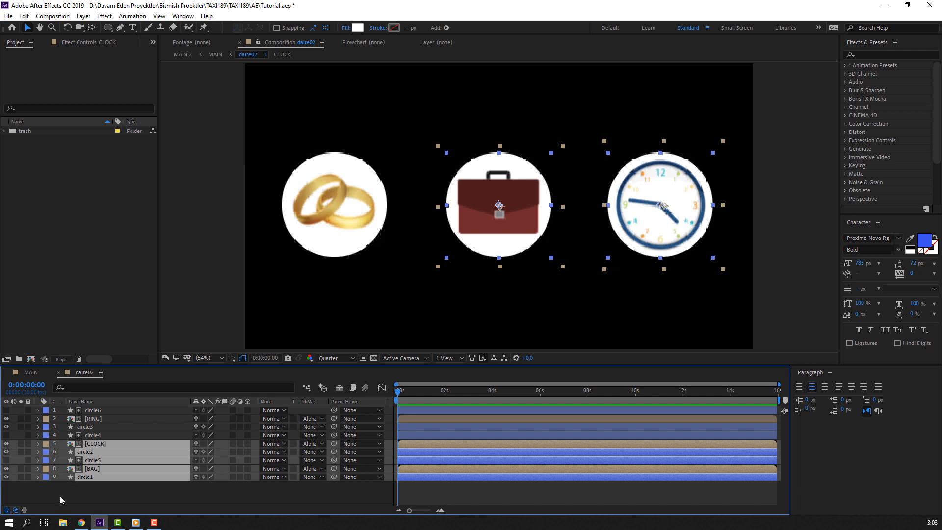
{"action": "left_click", "coordinate": [43, 445]}
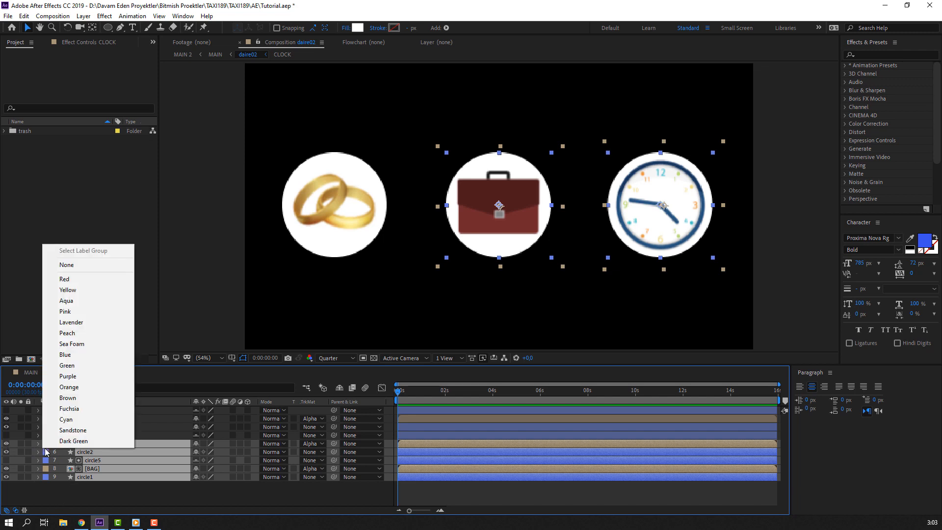
{"action": "left_click", "coordinate": [74, 281]}
{"action": "left_click", "coordinate": [126, 503]}
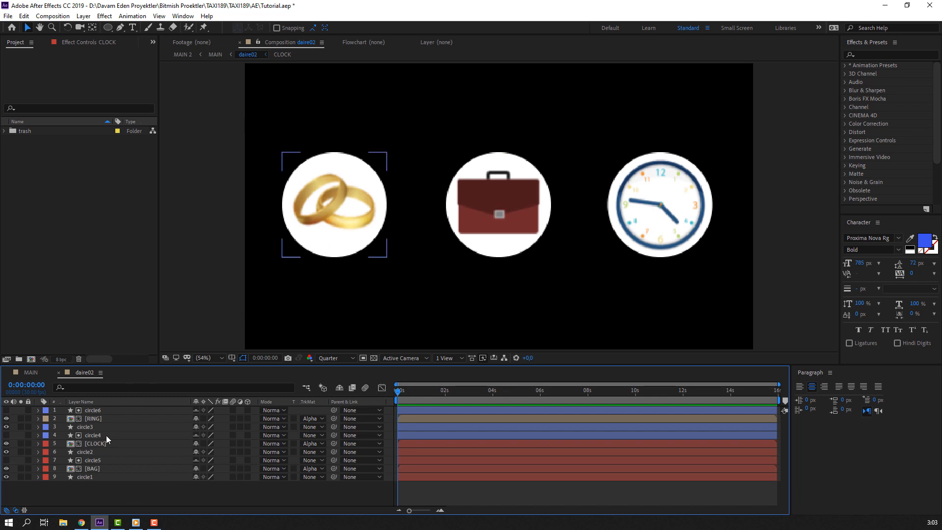
{"action": "left_click", "coordinate": [428, 436]}
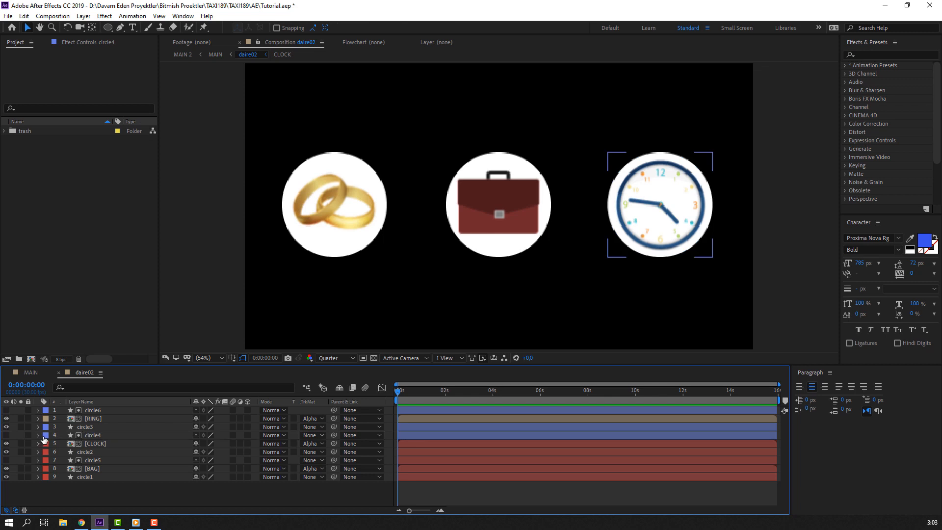
{"action": "left_click", "coordinate": [46, 435]}
{"action": "left_click", "coordinate": [74, 271]}
- Parent the matte layer circle6 to circle3
{"action": "left_click", "coordinate": [436, 427]}
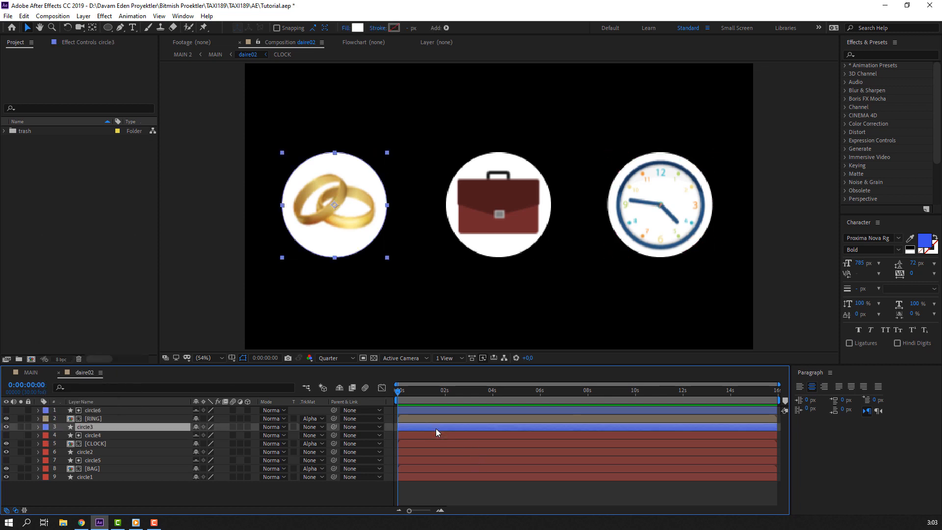
{"action": "left_click", "coordinate": [96, 411]}
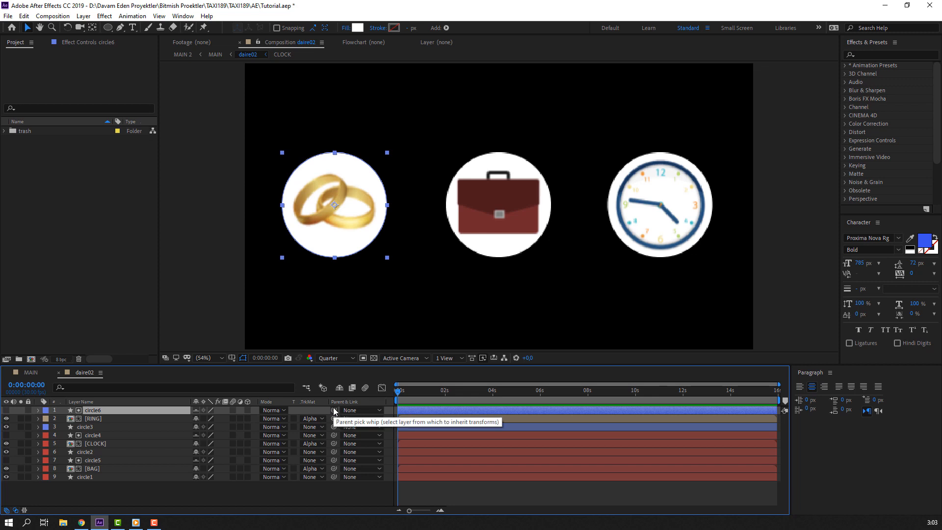
{"action": "left_click_drag", "start_coordinate": [333, 410], "coordinate": [95, 425]}
- Set circle3's Scale to 0% and keyframe it at the start of the composition
{"action": "left_click", "coordinate": [94, 425]}
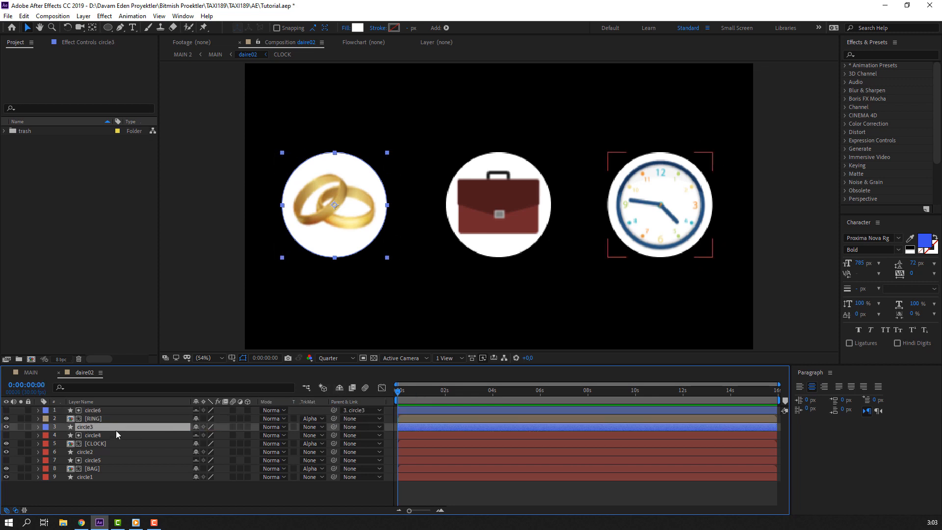
{"action": "key", "text": "s"}
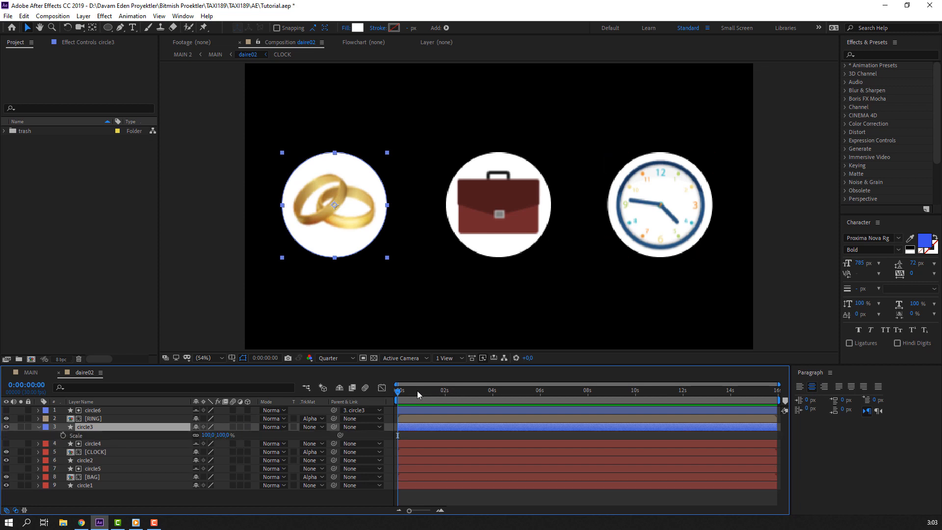
{"action": "type", "text": "00"}
{"action": "key", "text": "Return"}
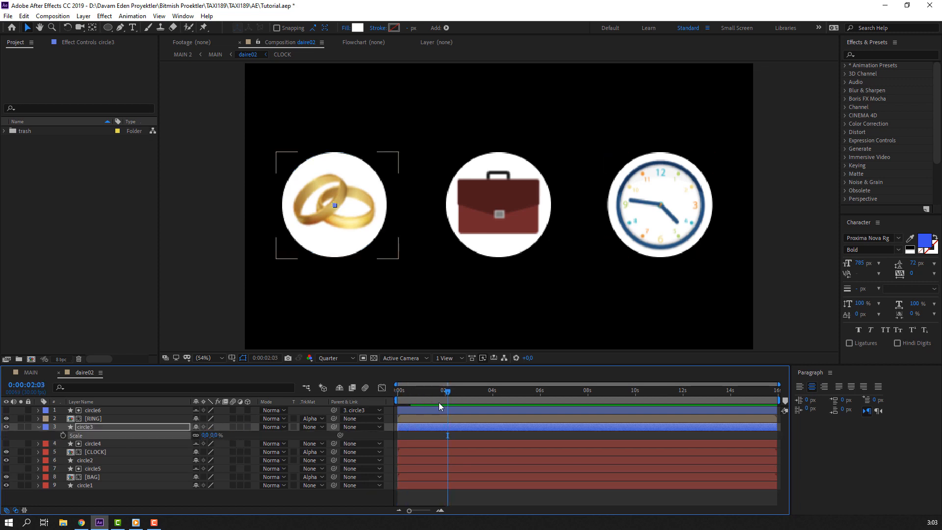
{"action": "mouse_move", "coordinate": [443, 390]}
{"action": "left_mouse_down"}
{"action": "mouse_move", "coordinate": [420, 390]}
{"action": "mouse_move", "coordinate": [433, 391]}
{"action": "left_mouse_up"}
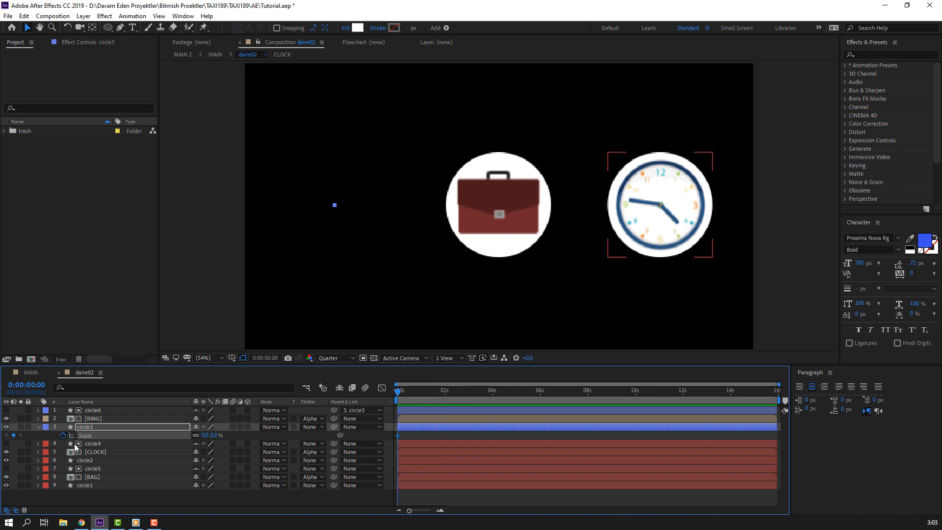
{"action": "left_click", "coordinate": [63, 435]}
- Add a Scale keyframe of 110% to circle3 at 0:00:00:06
{"action": "key", "text": "Page_Down"}
{"action": "key", "text": "Page_Down"}
{"action": "key", "text": "Page_Down"}
{"action": "key", "text": "Page_Down"}
{"action": "key", "text": "Page_Down"}
{"action": "key", "text": "Page_Down"}
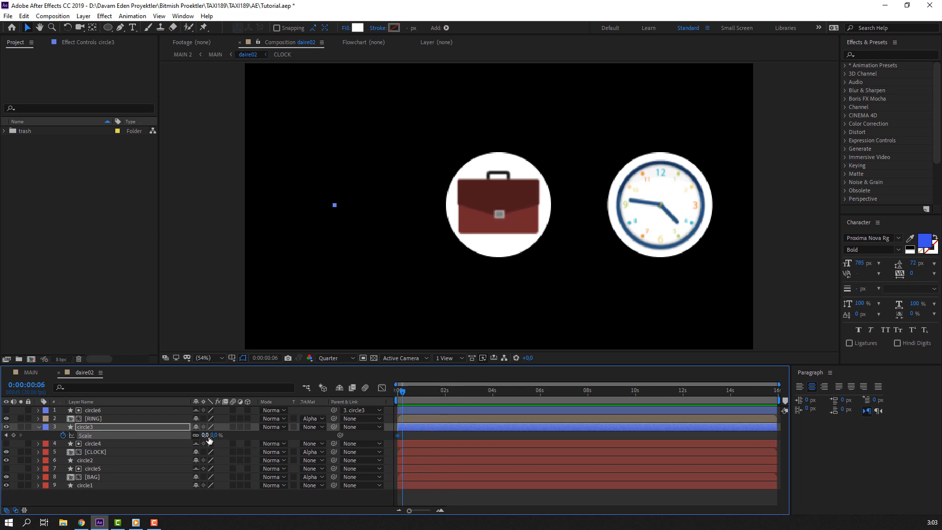
{"action": "left_click", "coordinate": [205, 435]}
{"action": "type", "text": "100"}
{"action": "key", "text": "Return"}
{"action": "left_click", "coordinate": [210, 436]}
{"action": "type", "text": "11"}
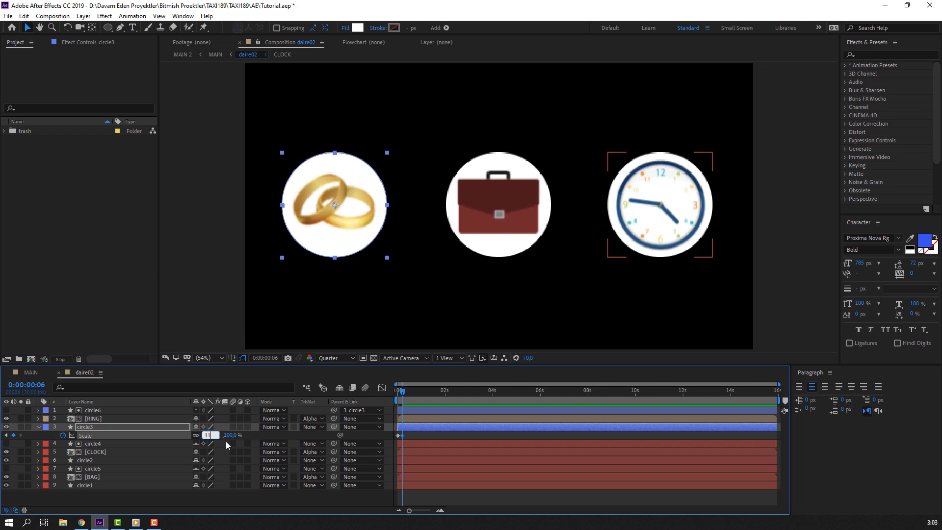
{"action": "type", "text": "0"}
{"action": "key", "text": "Return"}
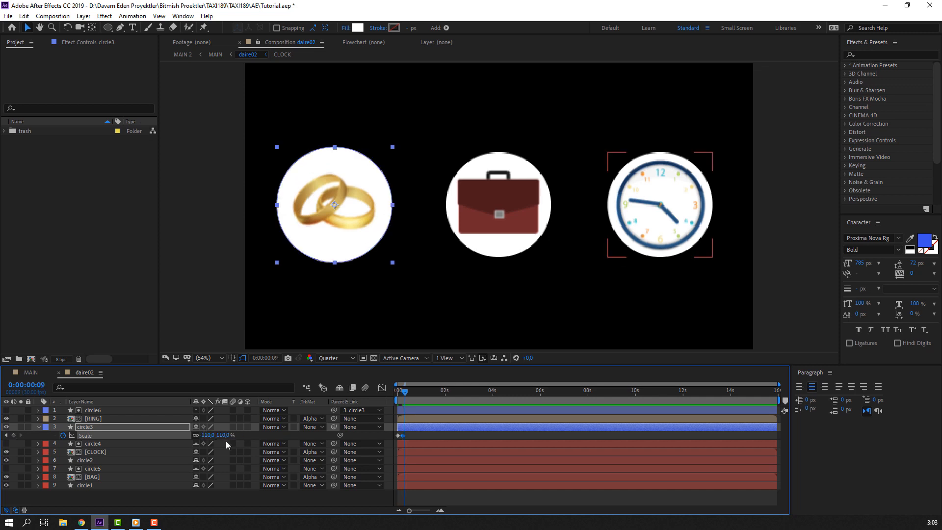
- Add a Scale keyframe of 95% to circle3 at 0:00:00:11
{"action": "key", "text": "Page_Down"}
{"action": "key", "text": "Page_Down"}
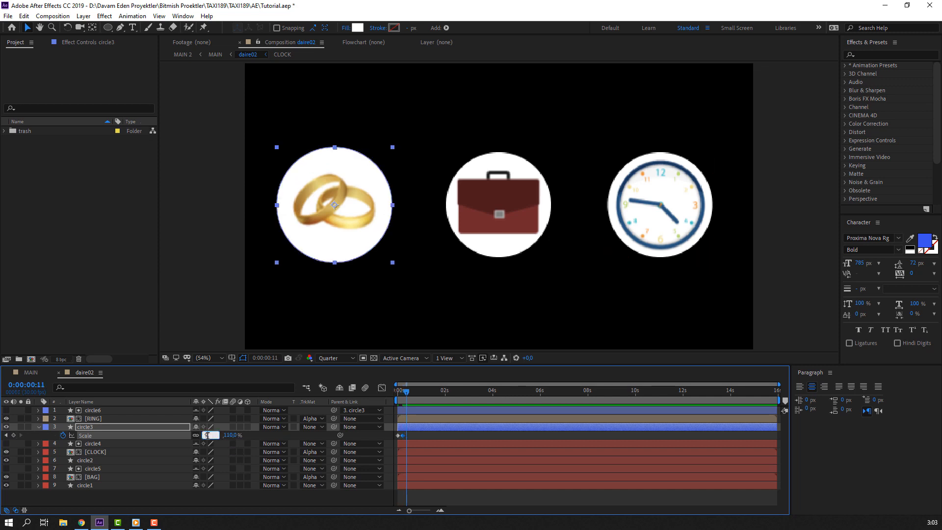
{"action": "type", "text": "95"}
{"action": "key", "text": "Return"}
- Add a final Scale keyframe of 100% to circle3 at 0:00:00:15
{"action": "key", "text": "Page_Down"}
{"action": "key", "text": "Page_Down"}
{"action": "key", "text": "Page_Down"}
{"action": "key", "text": "Page_Down"}
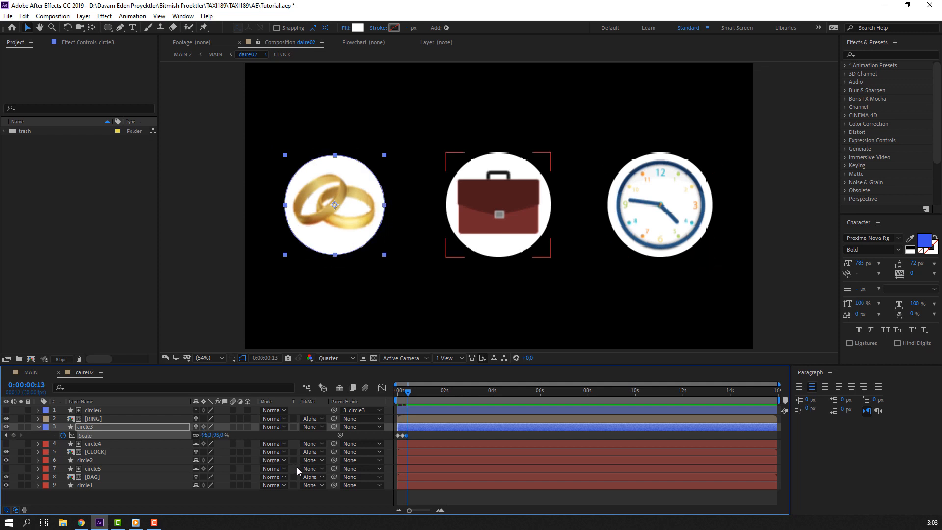
{"action": "left_click", "coordinate": [206, 436]}
{"action": "type", "text": "100"}
{"action": "key", "text": "Return"}
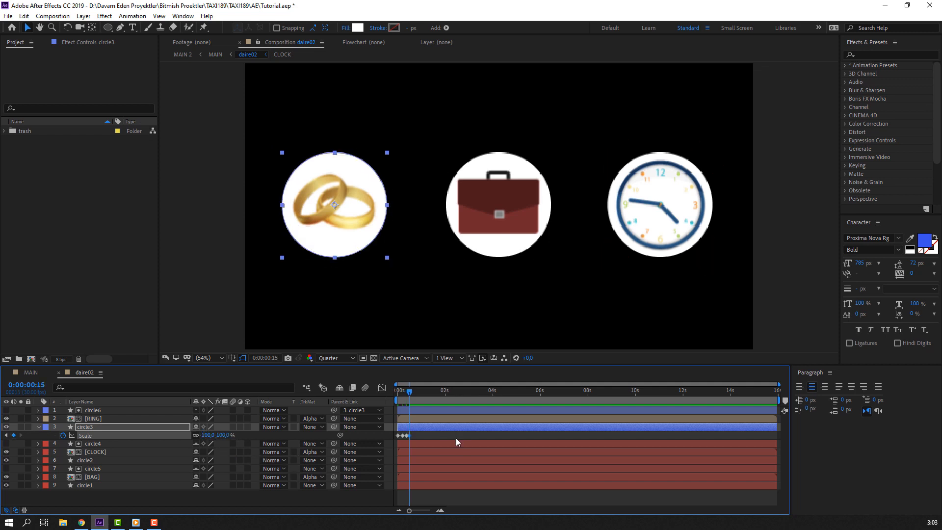
- Apply Easy Ease to all four Scale keyframes of circle3
{"action": "left_click_drag", "start_coordinate": [426, 434], "coordinate": [390, 438]}
{"action": "right_click", "coordinate": [398, 437]}
{"action": "mouse_move", "coordinate": [452, 488]}
{"action": "left_click", "coordinate": [545, 364]}
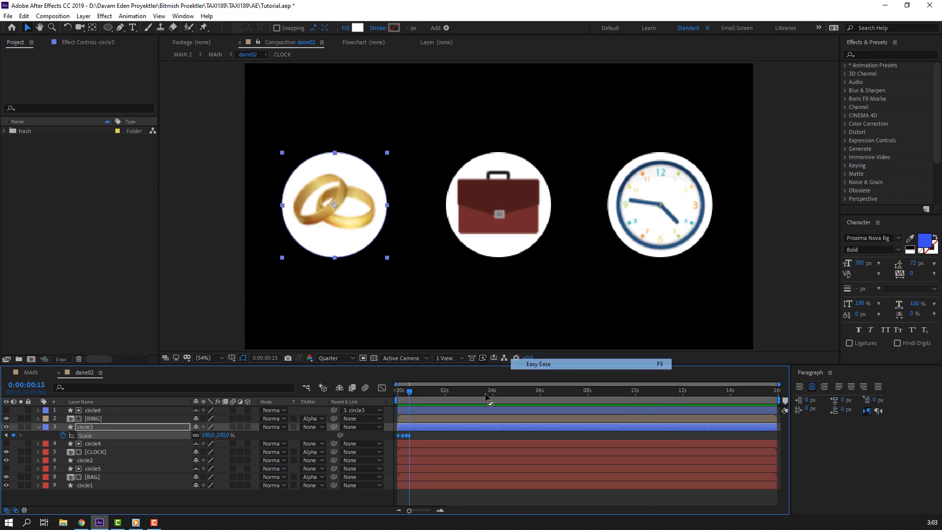
- Preview the pop-up animation and stretch circle3's Scale keyframes proportionally so the last one falls at about frame 27
{"action": "key", "text": "equal"}
{"action": "key", "text": "equal"}
{"action": "key", "text": "equal"}
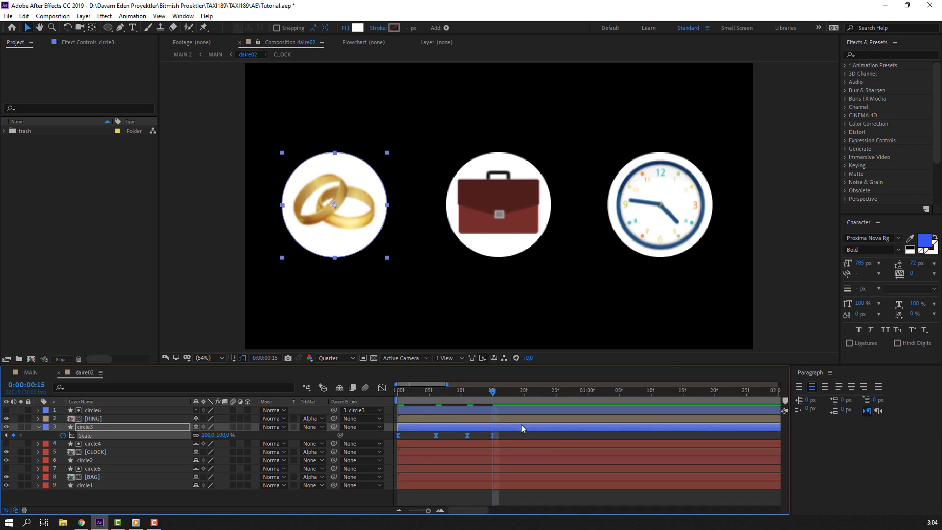
{"action": "key", "text": "space"}
{"action": "left_click_drag", "start_coordinate": [493, 435], "coordinate": [568, 436]}
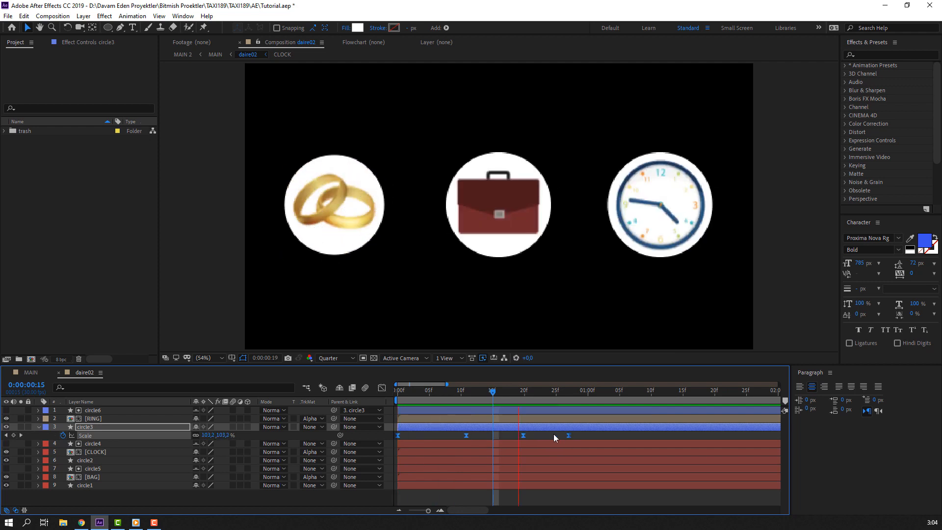
{"action": "key", "text": "space"}
{"action": "key", "text": "minus"}
{"action": "key", "text": "minus"}
{"action": "key", "text": "minus"}
{"action": "key", "text": "minus"}
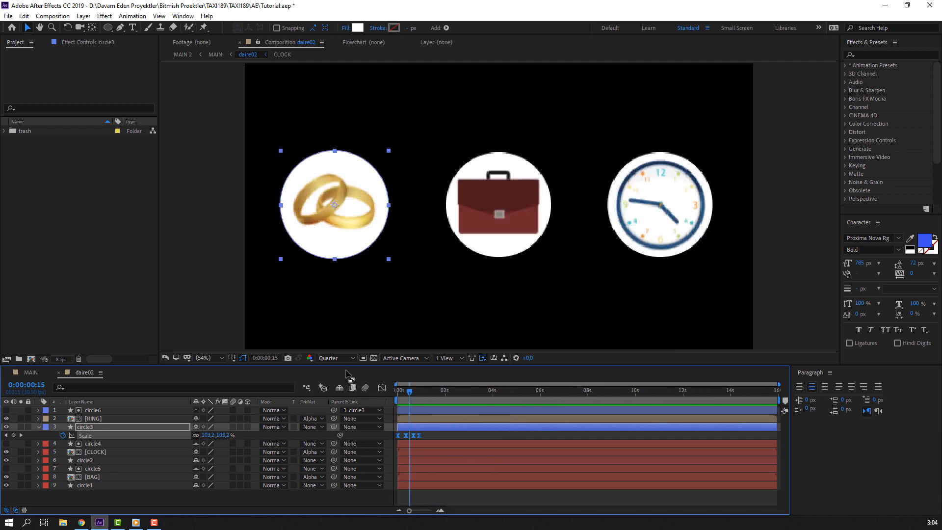
- Set the composition preview resolution to Full and change the fast preview mode
{"action": "left_click", "coordinate": [336, 358]}
{"action": "left_click", "coordinate": [332, 381]}
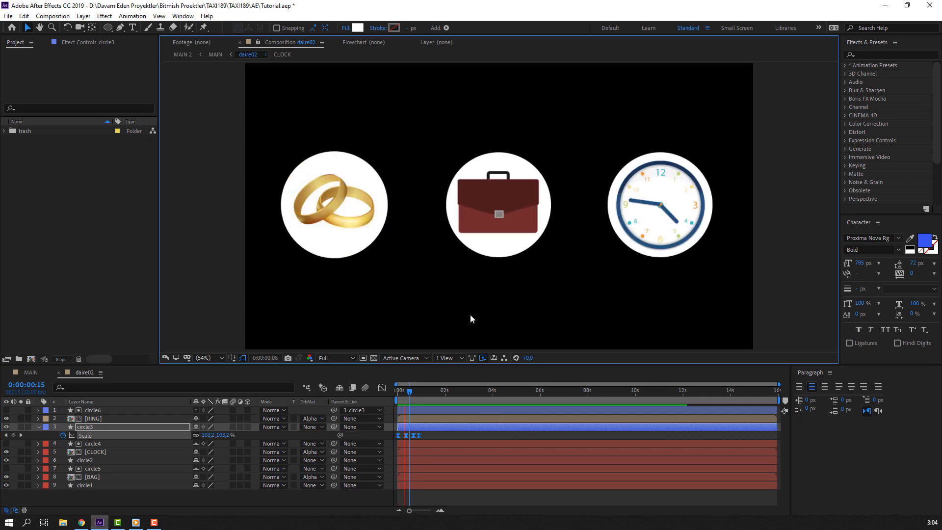
{"action": "left_click", "coordinate": [482, 357]}
{"action": "left_click", "coordinate": [500, 369]}
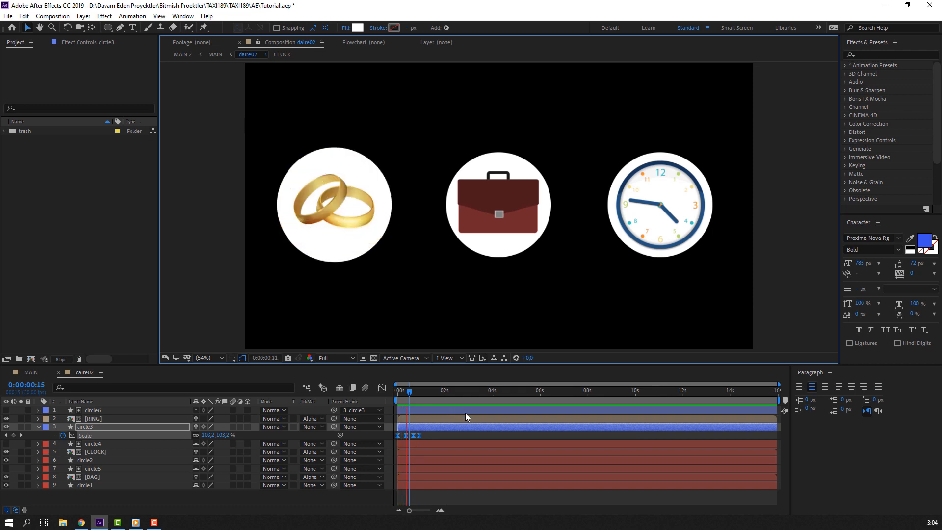
- Go to 0:00:01:00, shift the RING layer later in the timeline and open the RING composition
{"action": "mouse_move", "coordinate": [409, 390]}
{"action": "left_mouse_down"}
{"action": "mouse_move", "coordinate": [400, 392]}
{"action": "mouse_move", "coordinate": [424, 395]}
{"action": "left_mouse_up"}
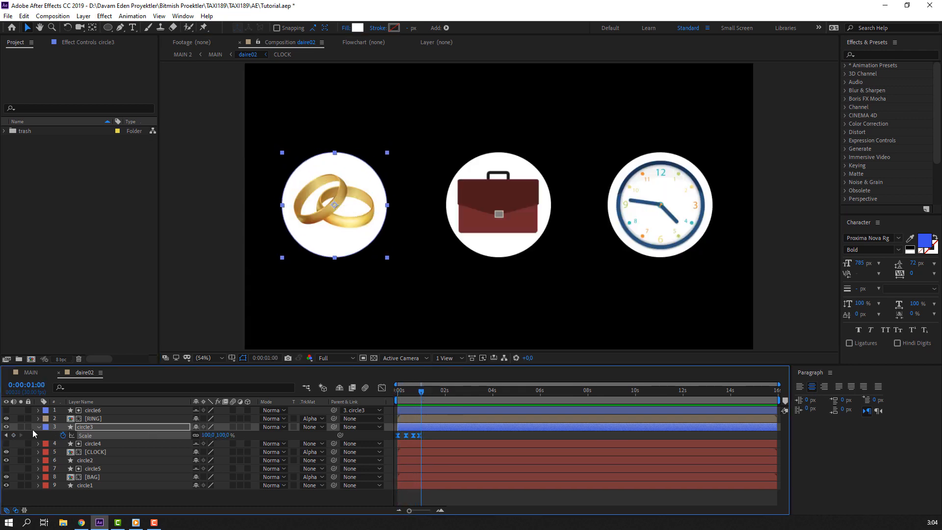
{"action": "left_click", "coordinate": [104, 418]}
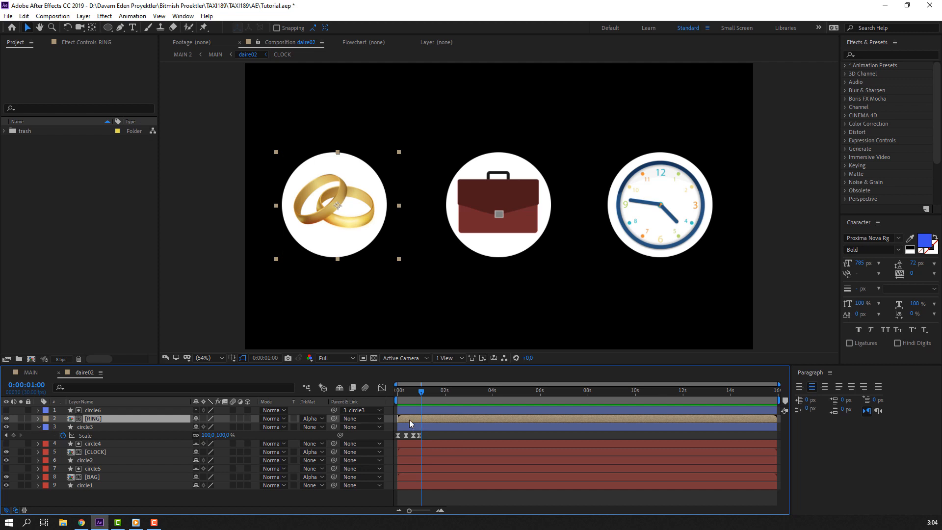
{"action": "left_click_drag", "start_coordinate": [410, 421], "coordinate": [420, 420]}
{"action": "double_click", "coordinate": [425, 419]}
- Add Position keyframes to ring1 and ring2 at their current places and move those keyframes to about frame 15
{"action": "left_click", "coordinate": [457, 204]}
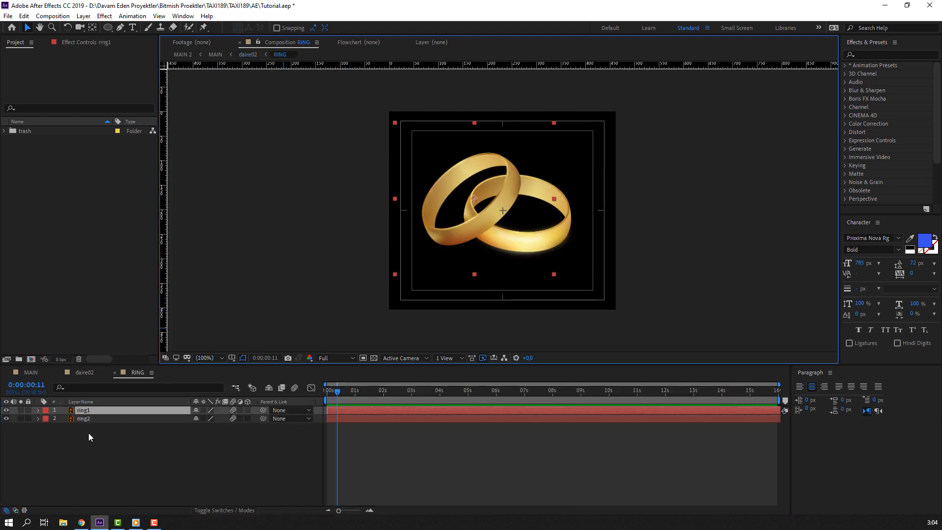
{"action": "left_click_drag", "start_coordinate": [78, 437], "coordinate": [86, 411]}
{"action": "key", "text": "p"}
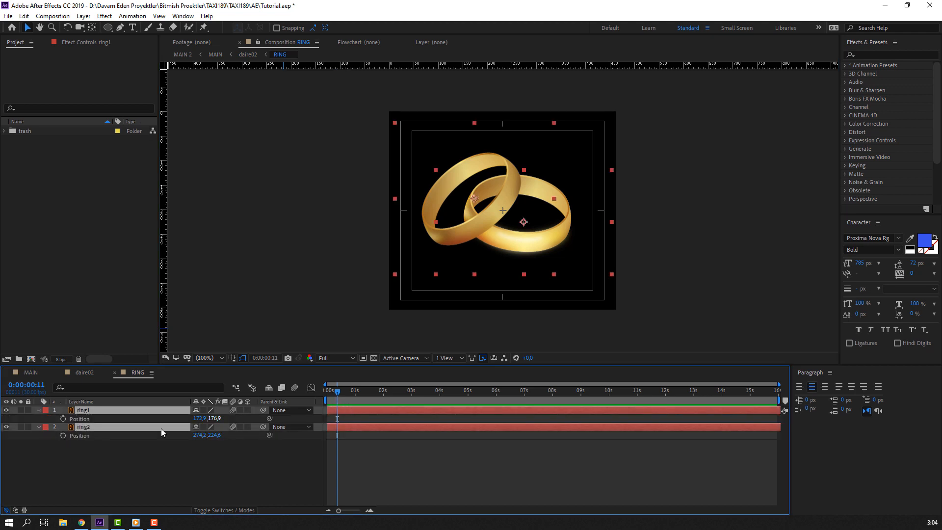
{"action": "key", "text": "alt+shift+p"}
{"action": "left_click_drag", "start_coordinate": [338, 419], "coordinate": [342, 420]}
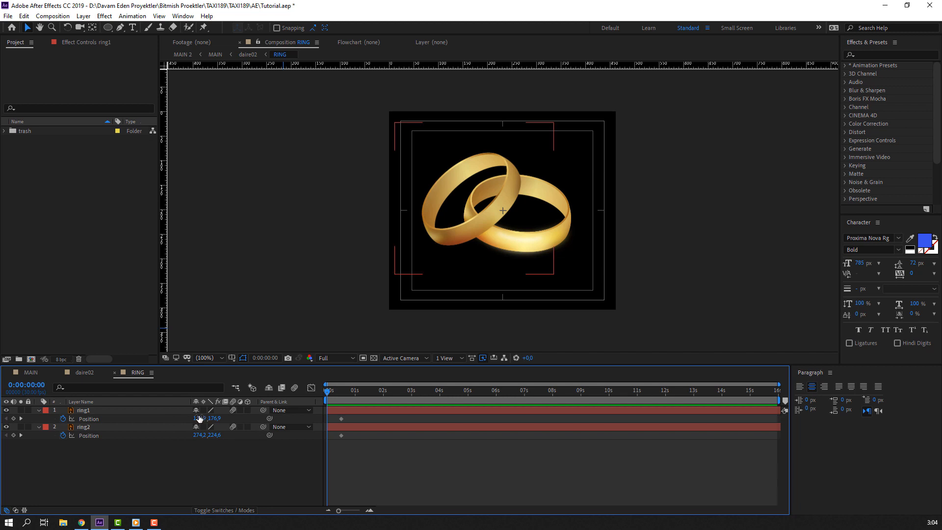
- At frame 0, set ring1's Position to about -136.1, -144.1 and ring2's to 594.2, 525.6, outside the frame
{"action": "left_click_drag", "start_coordinate": [200, 418], "coordinate": [43, 418]}
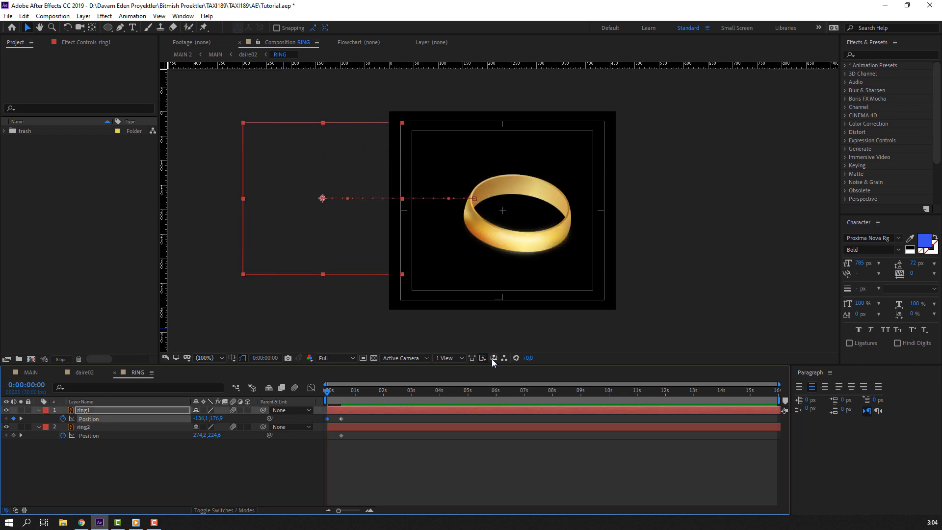
{"action": "left_click", "coordinate": [494, 358]}
{"action": "left_click", "coordinate": [491, 369]}
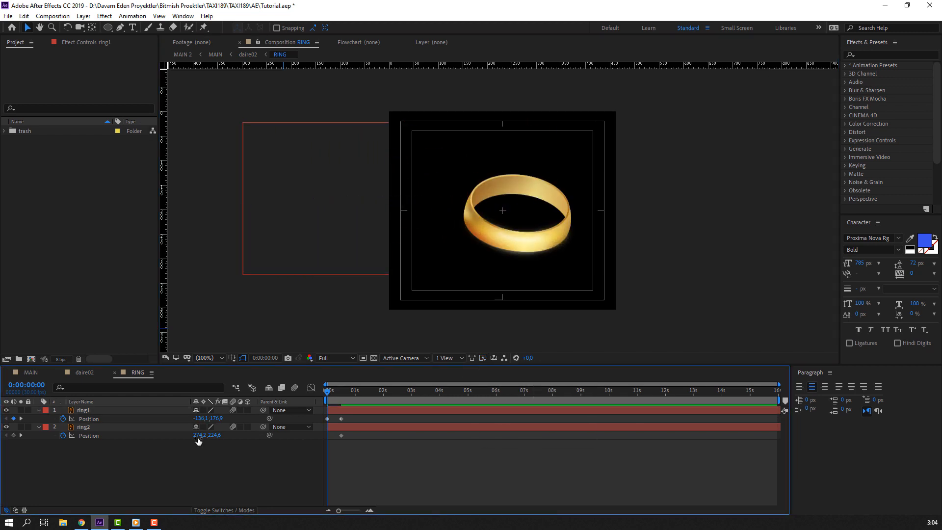
{"action": "left_click_drag", "start_coordinate": [200, 435], "coordinate": [357, 431]}
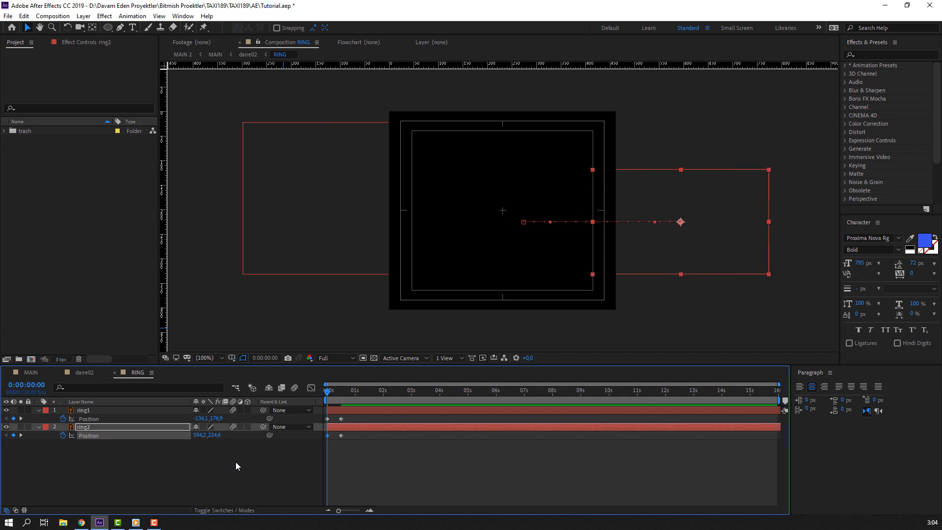
{"action": "left_click_drag", "start_coordinate": [216, 435], "coordinate": [342, 422]}
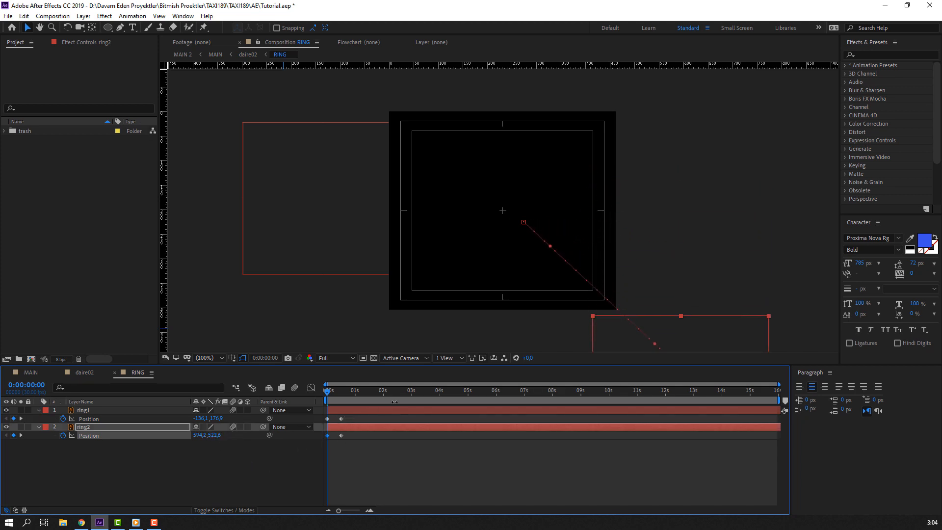
{"action": "left_click_drag", "start_coordinate": [211, 419], "coordinate": [187, 418]}
{"action": "left_click", "coordinate": [482, 490]}
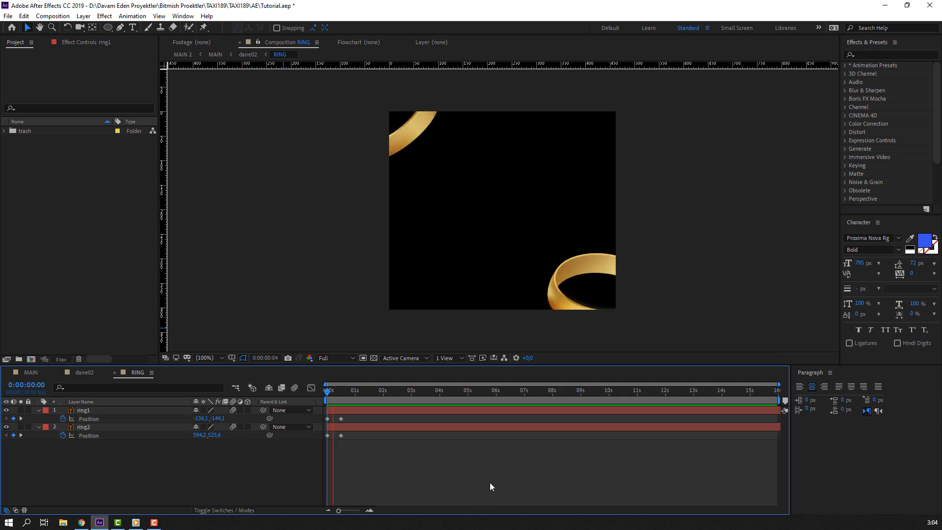
- Apply Easy Ease to all Position keyframes of ring1 and ring2 in the RING composition
{"action": "left_click", "coordinate": [83, 372]}
{"action": "left_click", "coordinate": [402, 391]}
{"action": "left_click_drag", "start_coordinate": [405, 390], "coordinate": [426, 390]}
{"action": "left_click", "coordinate": [137, 373]}
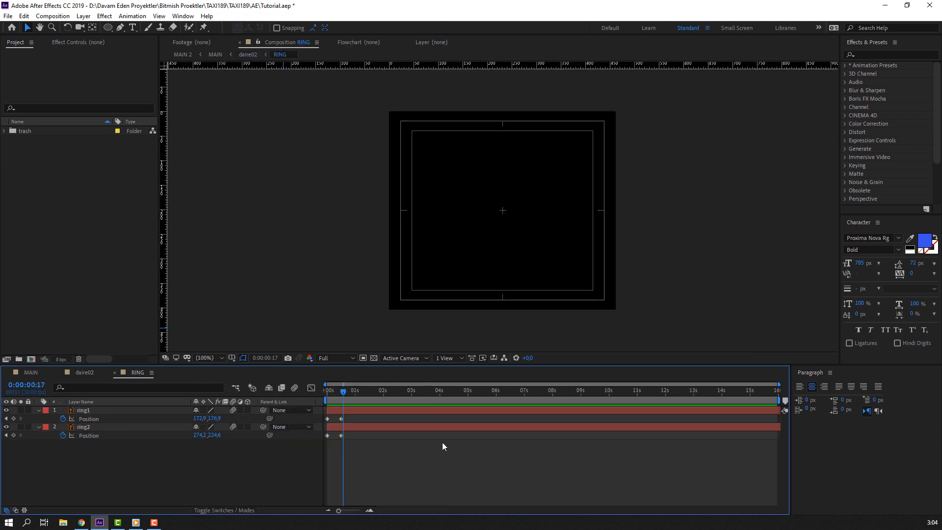
{"action": "left_click_drag", "start_coordinate": [355, 416], "coordinate": [326, 438]}
{"action": "right_click", "coordinate": [327, 436]}
{"action": "mouse_move", "coordinate": [369, 430]}
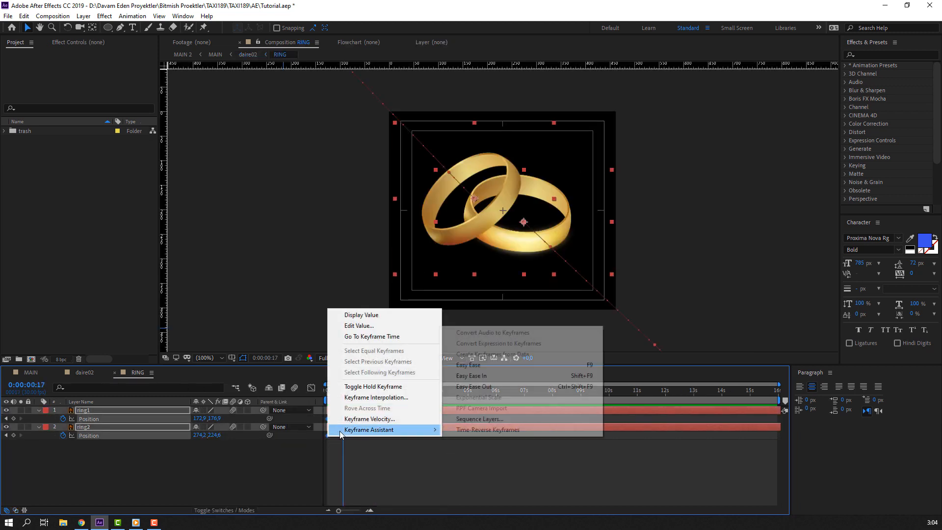
{"action": "left_click", "coordinate": [491, 365]}
- Move the rings' last Position keyframes to about 0:00:01:05 and sharpen their speed curve in the Graph Editor
{"action": "key", "text": "equal"}
{"action": "left_click_drag", "start_coordinate": [364, 470], "coordinate": [421, 468]}
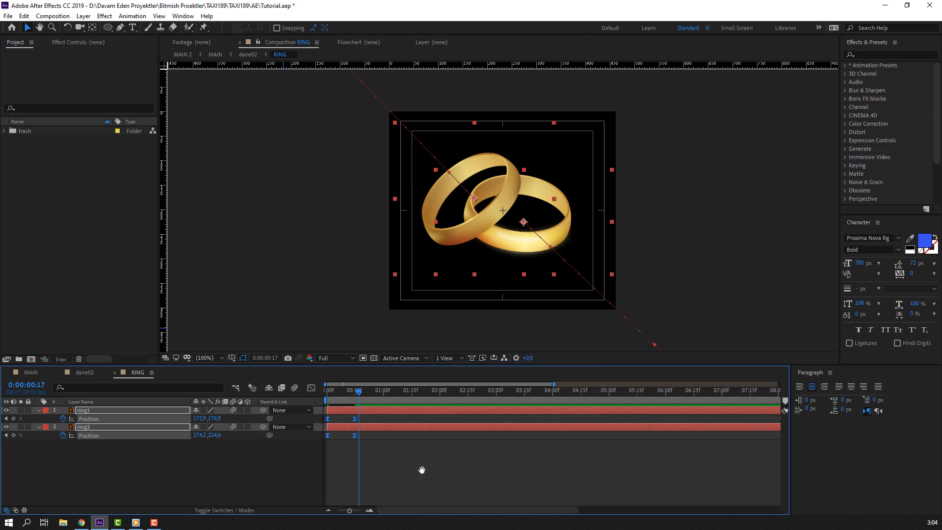
{"action": "left_click_drag", "start_coordinate": [382, 416], "coordinate": [390, 435]}
{"action": "left_click", "coordinate": [311, 388]}
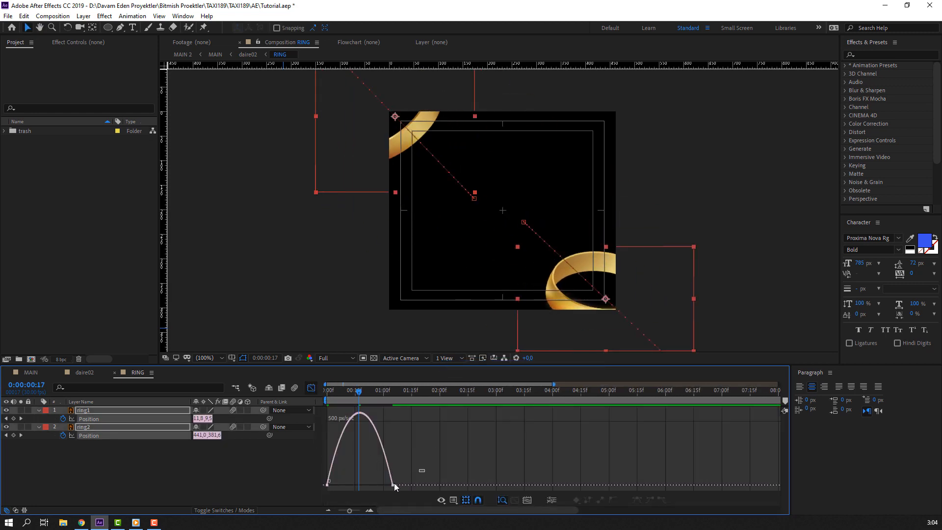
{"action": "left_click_drag", "start_coordinate": [392, 482], "coordinate": [345, 482]}
{"action": "key", "text": "space"}
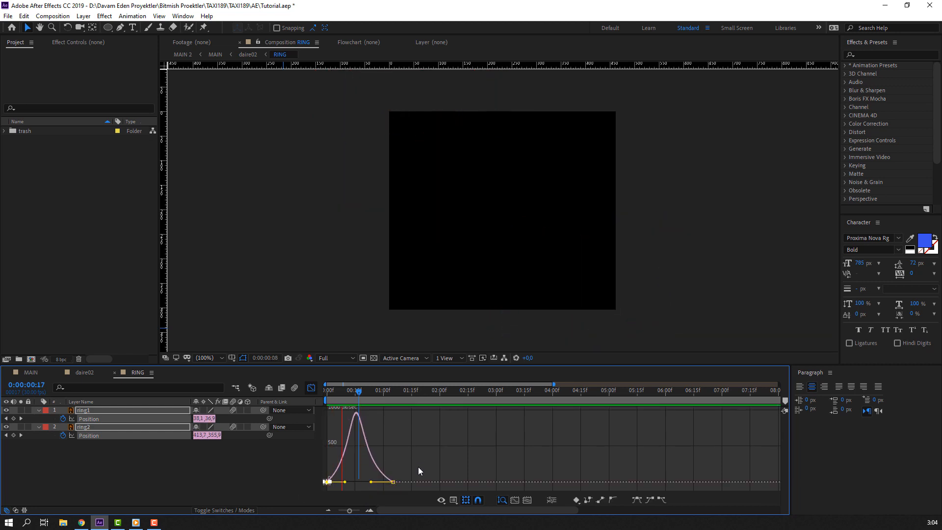
- Move the end Position keyframes of both rings to about 0:00:01:18 and preview the motion
{"action": "left_click", "coordinate": [310, 391]}
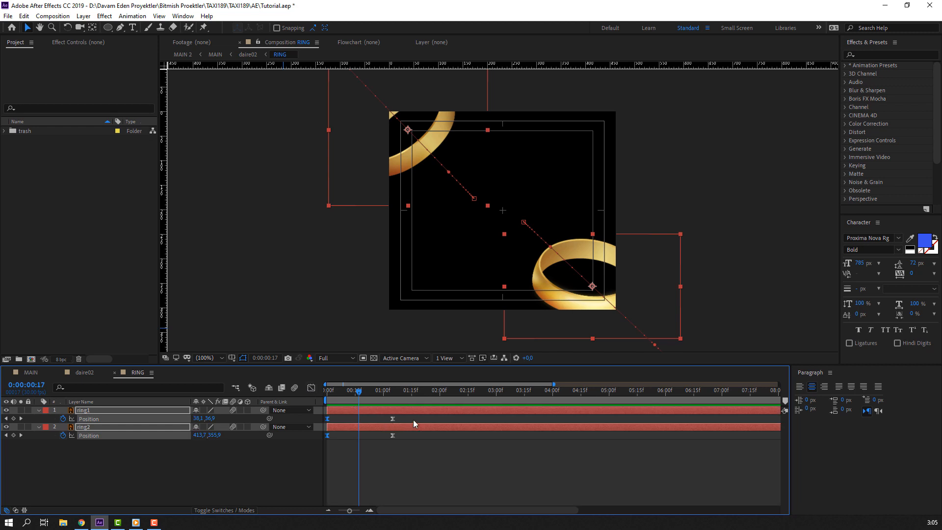
{"action": "mouse_move", "coordinate": [413, 417]}
{"action": "left_mouse_down"}
{"action": "mouse_move", "coordinate": [388, 440]}
{"action": "mouse_move", "coordinate": [418, 436]}
{"action": "left_mouse_up"}
{"action": "left_click", "coordinate": [400, 442]}
{"action": "key", "text": "space"}
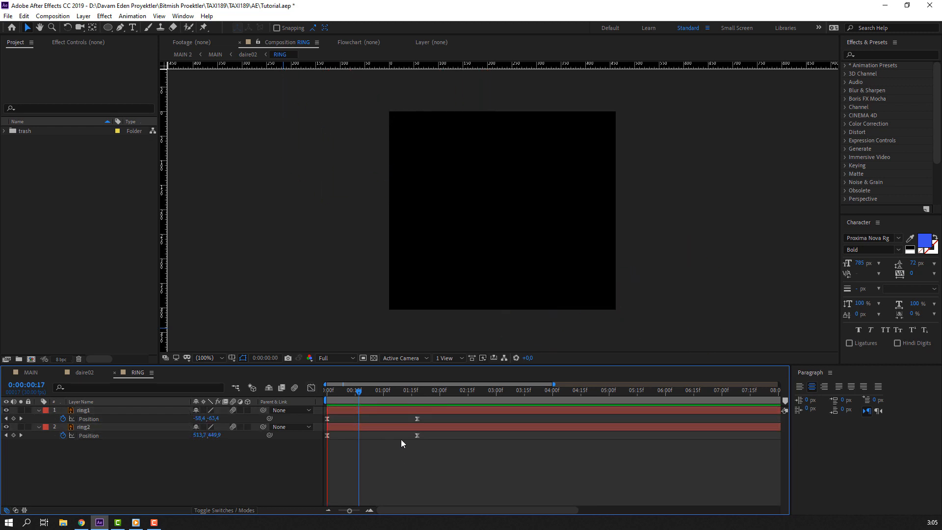
- In daire02, shift the RING layer earlier so it starts at about frame 10, and preview the animation
{"action": "left_click", "coordinate": [89, 371]}
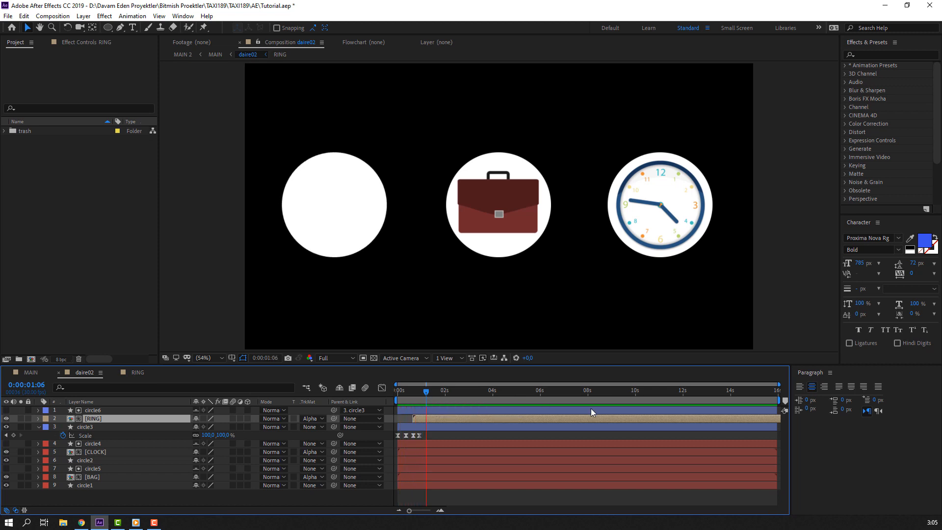
{"action": "left_click", "coordinate": [427, 418]}
{"action": "left_click_drag", "start_coordinate": [425, 419], "coordinate": [420, 417]}
{"action": "key", "text": "space"}
{"action": "key", "text": "space"}
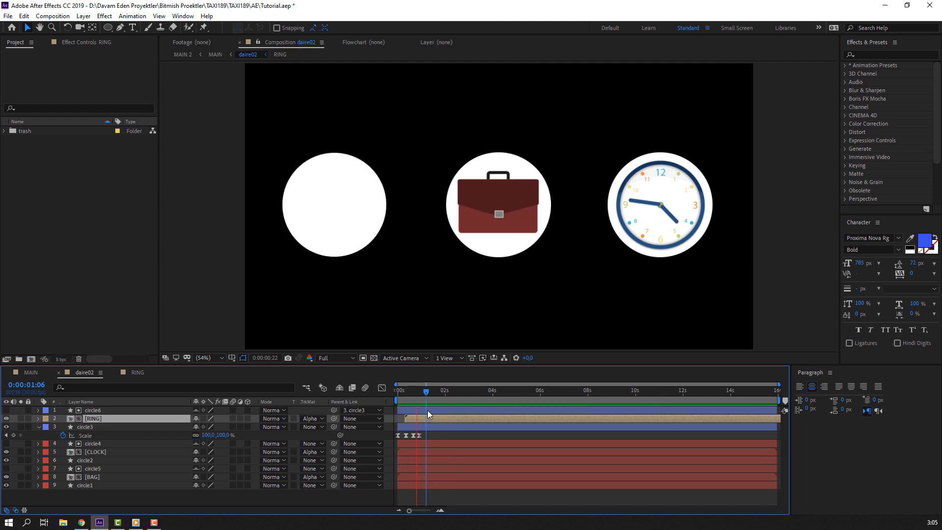
- Revise the rings' Position keyframes inside RING and check the result in daire02 up to 0:00:01:24
{"action": "left_click", "coordinate": [418, 417]}
{"action": "double_click", "coordinate": [419, 417]}
{"action": "left_click_drag", "start_coordinate": [433, 413], "coordinate": [385, 439]}
{"action": "key", "text": "ctrl+z"}
{"action": "left_click", "coordinate": [85, 373]}
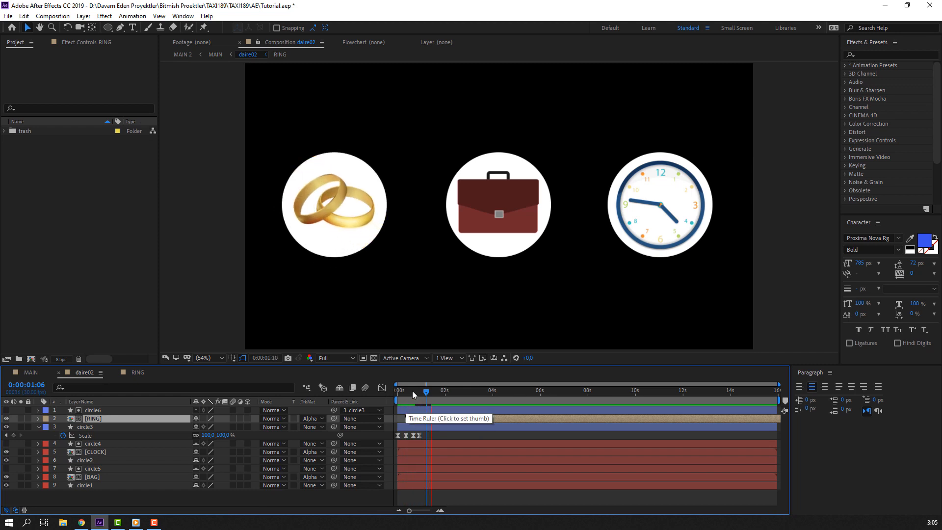
{"action": "left_click_drag", "start_coordinate": [418, 390], "coordinate": [437, 386]}
{"action": "left_click", "coordinate": [466, 435]}
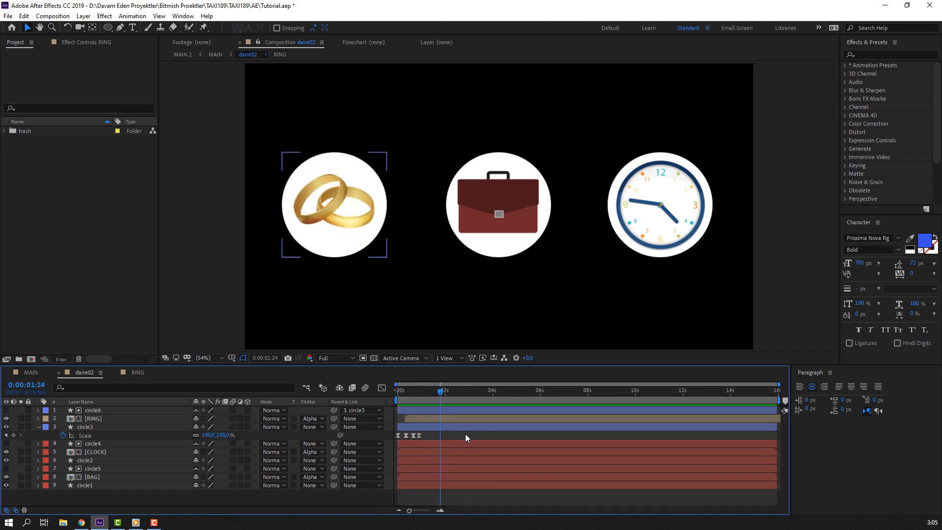
- Save the project and collapse circle3's Scale property in the timeline
{"action": "key", "text": "ctrl+s"}
{"action": "left_click", "coordinate": [37, 427]}
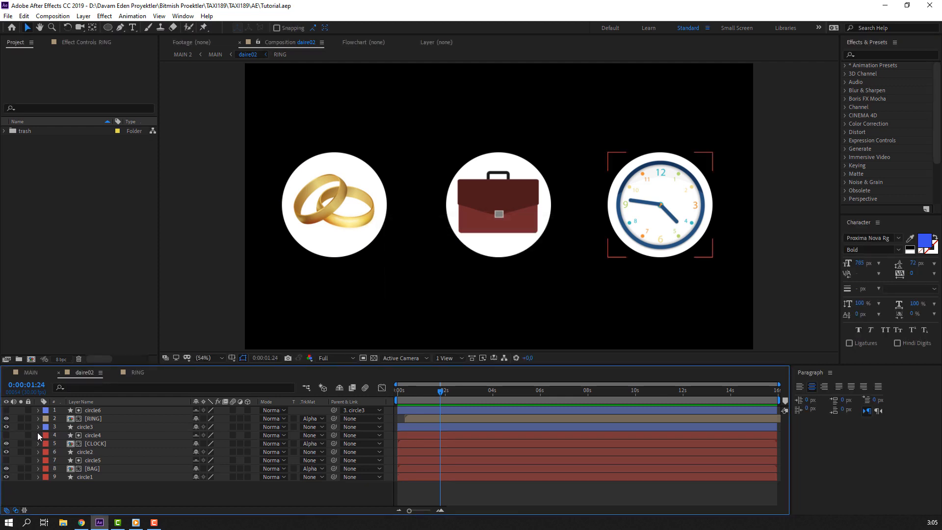
{"action": "left_click", "coordinate": [95, 426]}
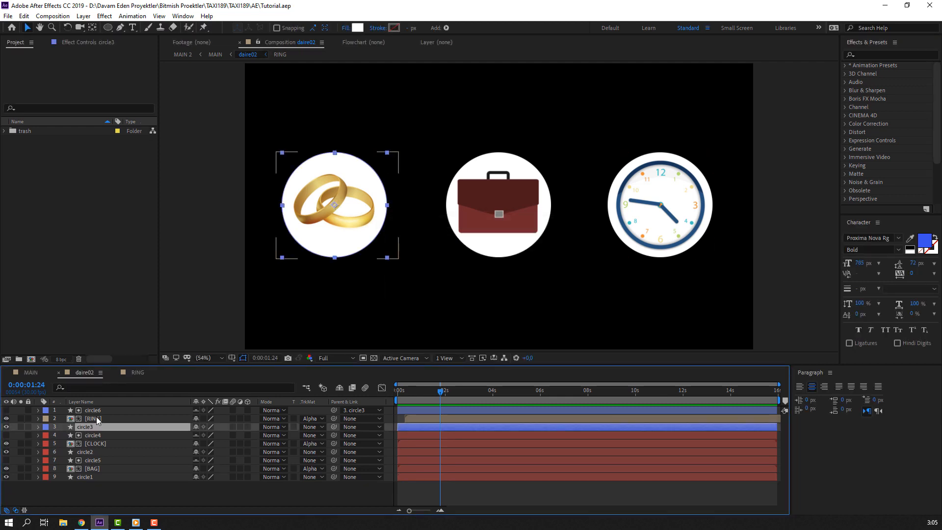
- Create a null object in daire02, move it onto the ring circle and centre its anchor point
{"action": "right_click", "coordinate": [126, 491]}
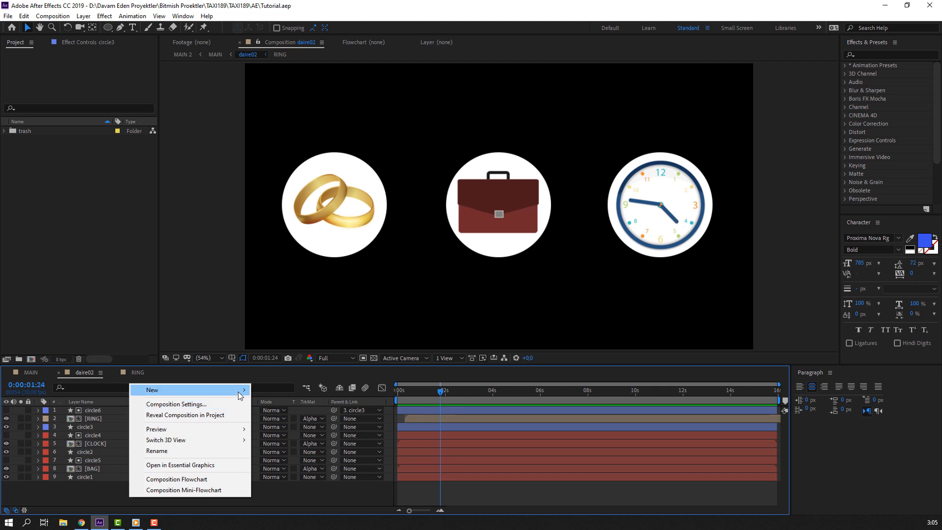
{"action": "mouse_move", "coordinate": [237, 391]}
{"action": "left_click", "coordinate": [275, 448]}
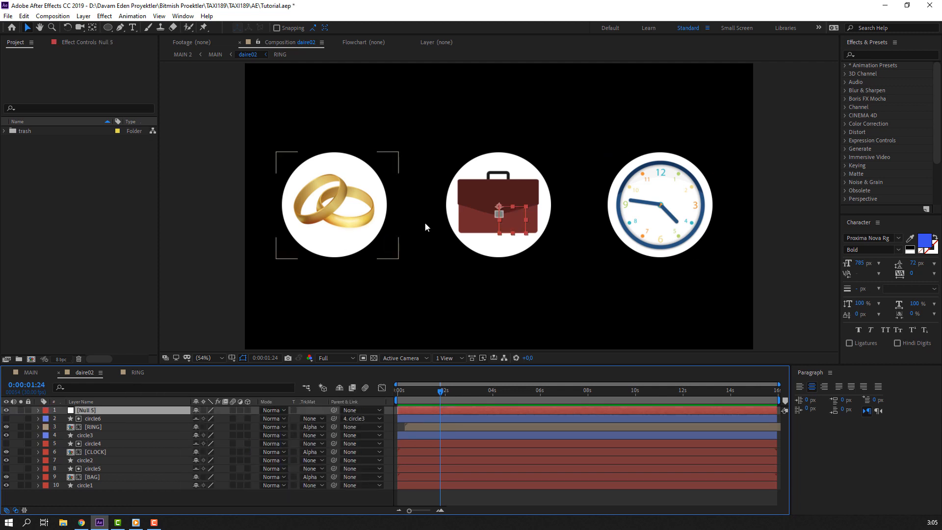
{"action": "left_click_drag", "start_coordinate": [507, 225], "coordinate": [330, 211]}
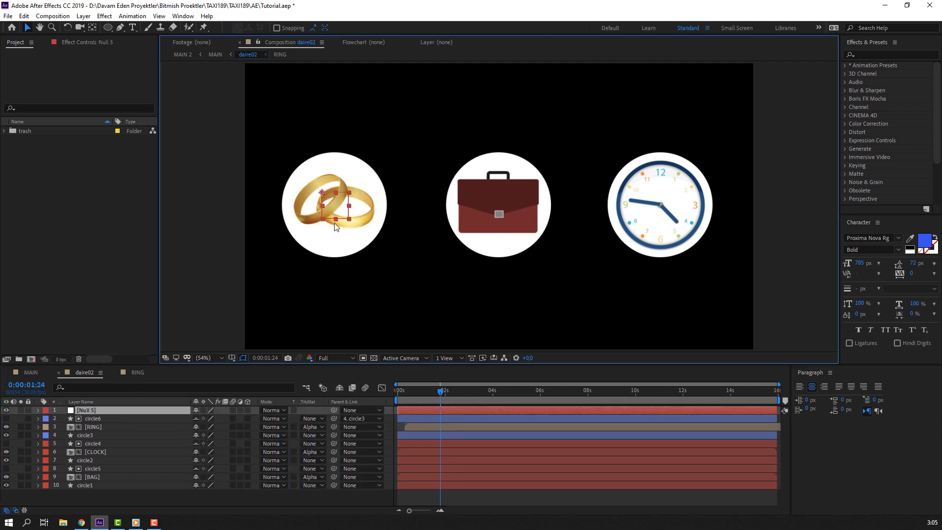
{"action": "left_click", "coordinate": [93, 27]}
{"action": "double_click", "coordinate": [96, 29]}
{"action": "key", "text": "v"}
- Rename the new null layer as CIRCLE 1
{"action": "left_click", "coordinate": [89, 411]}
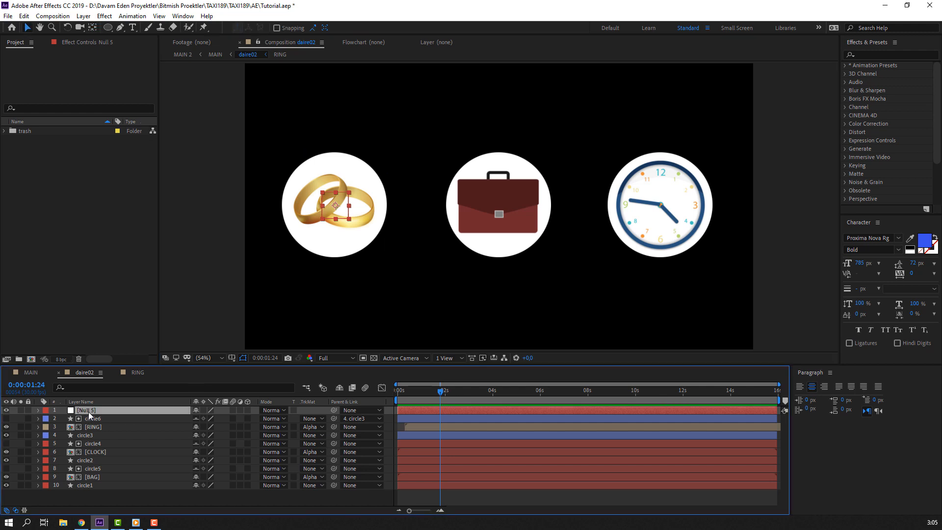
{"action": "key", "text": "Return"}
{"action": "type", "text": "Cl"}
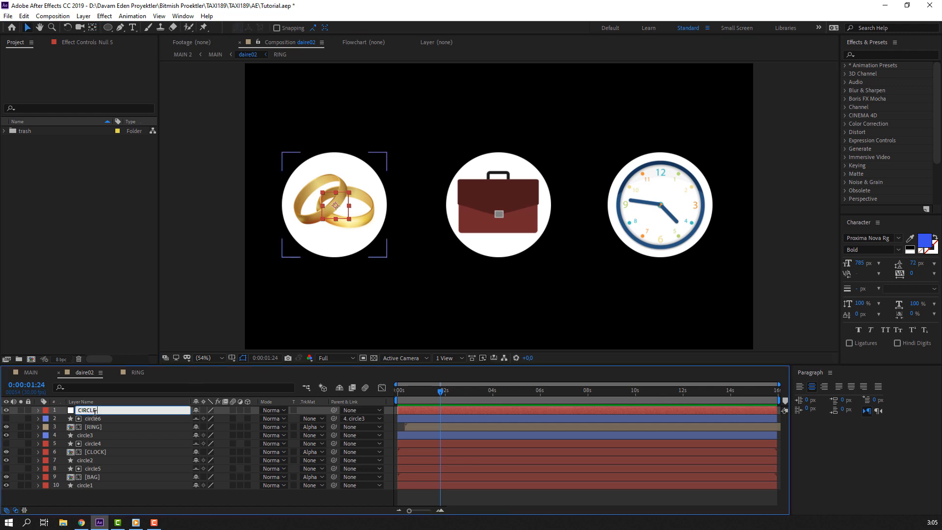
{"action": "type", "text": "RCLE 1"}
{"action": "key", "text": "Return"}
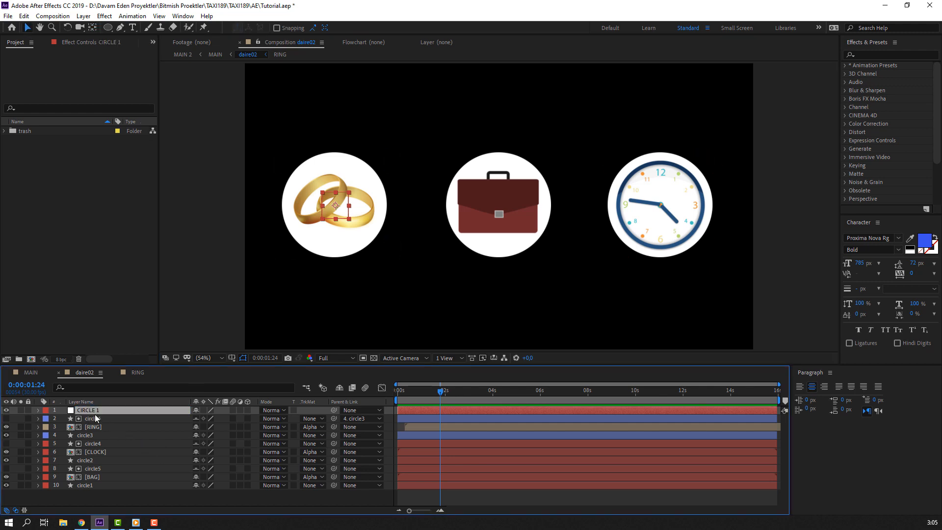
- Parent the RING and circle3 layers to CIRCLE 1, leaving circle6 parented to circle3
{"action": "left_click", "coordinate": [100, 418]}
{"action": "left_click", "coordinate": [93, 427], "text": "ctrl"}
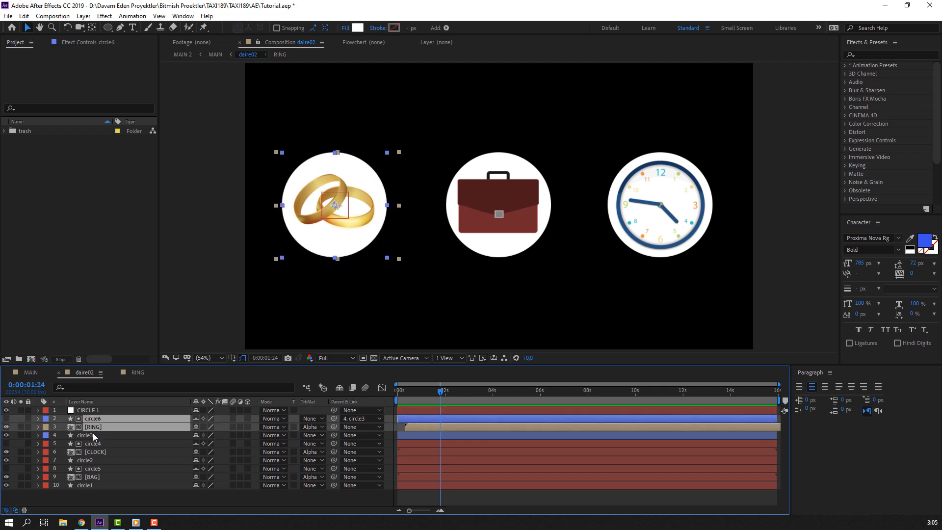
{"action": "left_click", "coordinate": [93, 435], "text": "ctrl"}
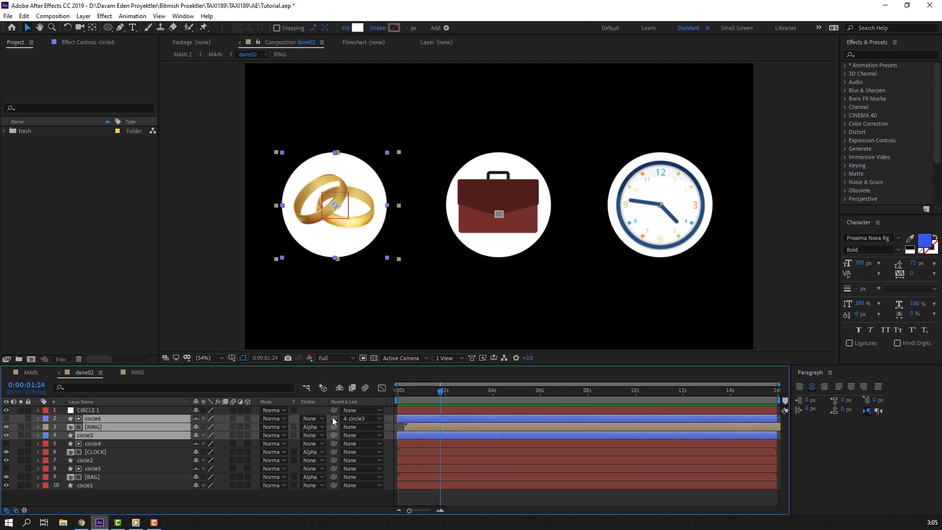
{"action": "left_click", "coordinate": [94, 418], "text": "ctrl"}
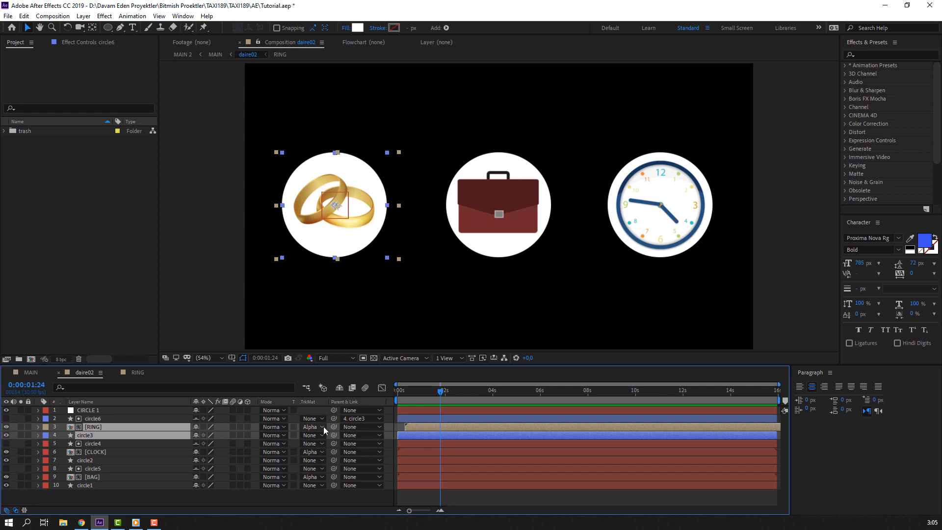
{"action": "left_click_drag", "start_coordinate": [335, 427], "coordinate": [91, 412]}
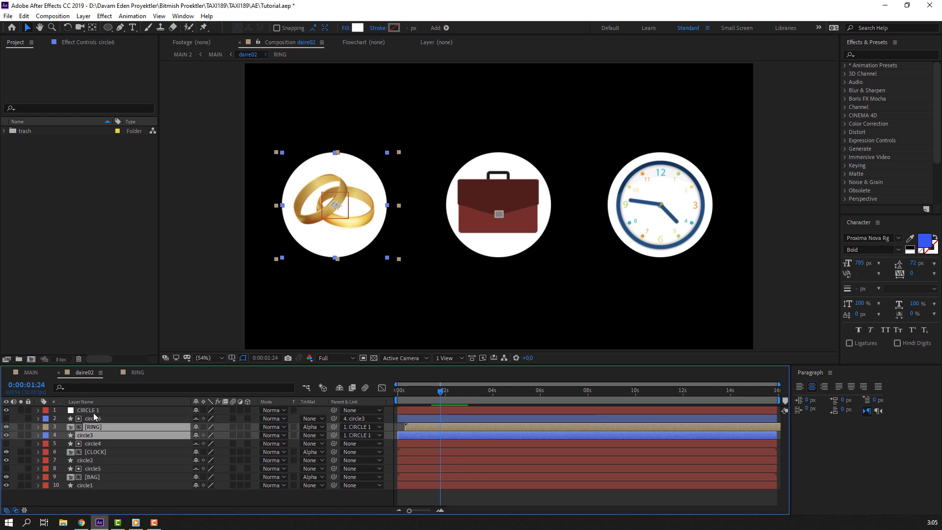
- Test the parenting by moving CIRCLE 1 toward the bag circle, and undo the move
{"action": "left_click", "coordinate": [94, 414]}
{"action": "left_click_drag", "start_coordinate": [328, 231], "coordinate": [452, 231]}
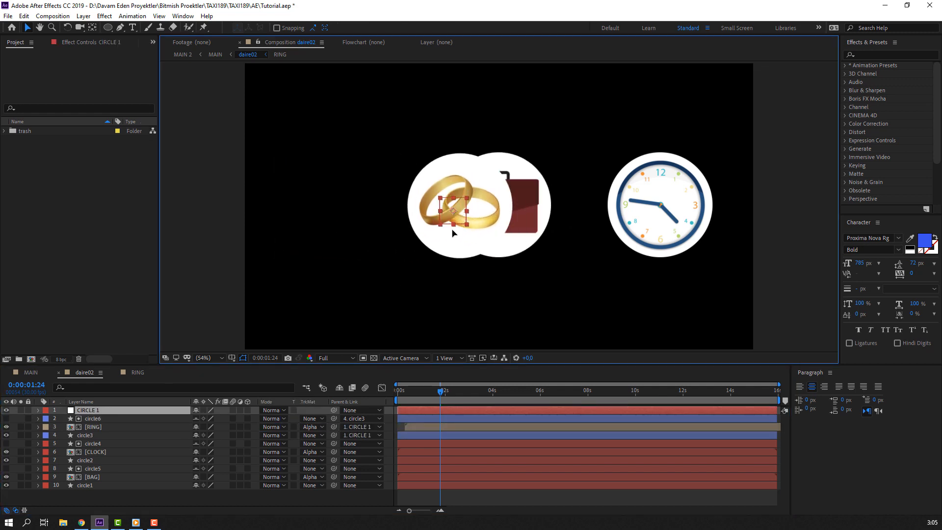
{"action": "key", "text": "ctrl+z"}
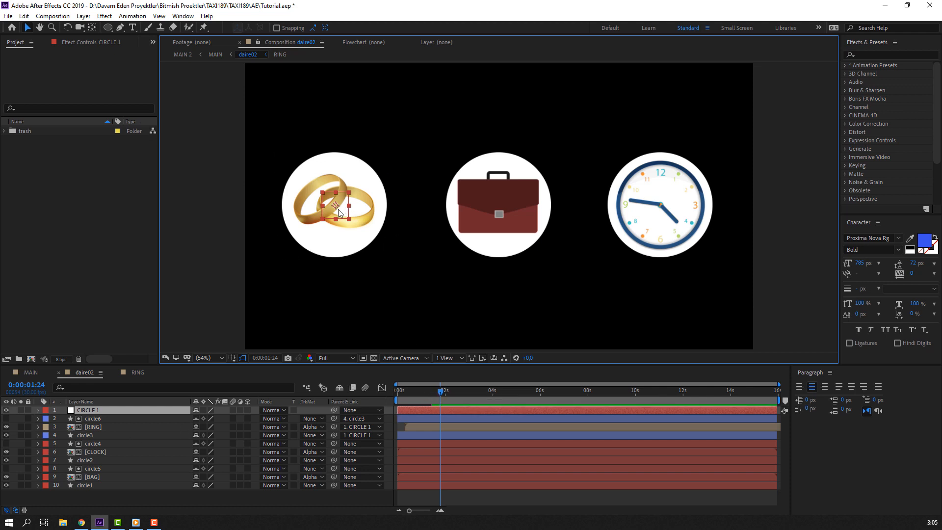
- Move CIRCLE 1 over the bag circle at 960, 530.7 and add a Position keyframe at 0:00:01:29
{"action": "left_click_drag", "start_coordinate": [339, 213], "coordinate": [504, 209]}
{"action": "left_click", "coordinate": [373, 358]}
{"action": "left_click", "coordinate": [374, 358]}
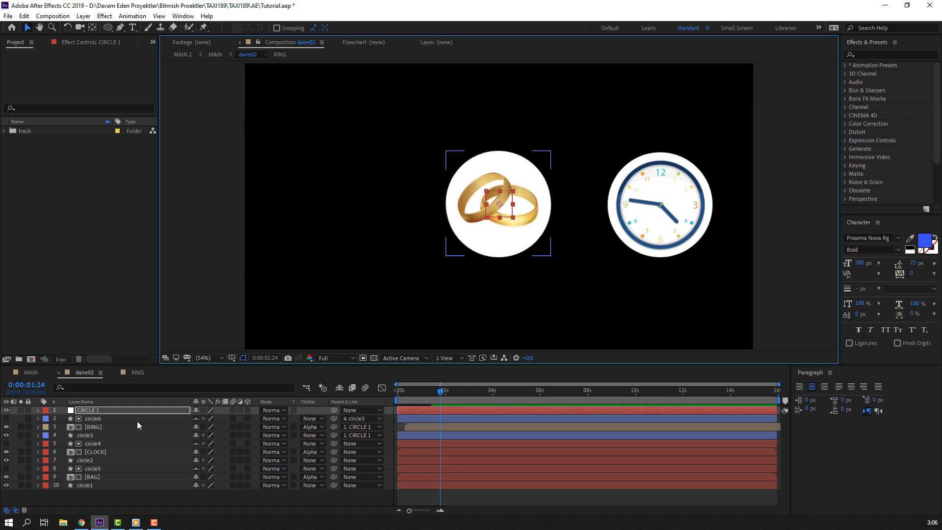
{"action": "mouse_move", "coordinate": [428, 392]}
{"action": "left_mouse_down"}
{"action": "mouse_move", "coordinate": [382, 394]}
{"action": "mouse_move", "coordinate": [443, 387]}
{"action": "left_mouse_up"}
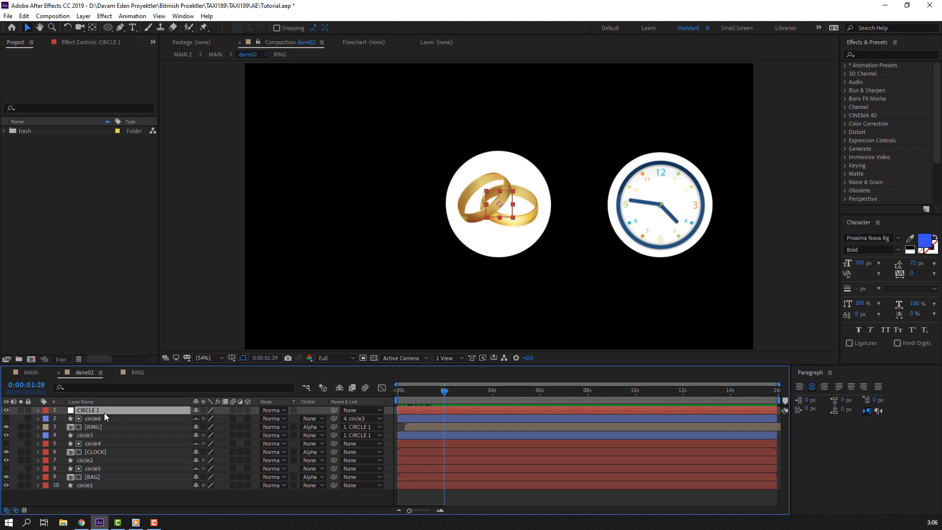
{"action": "key", "text": "p"}
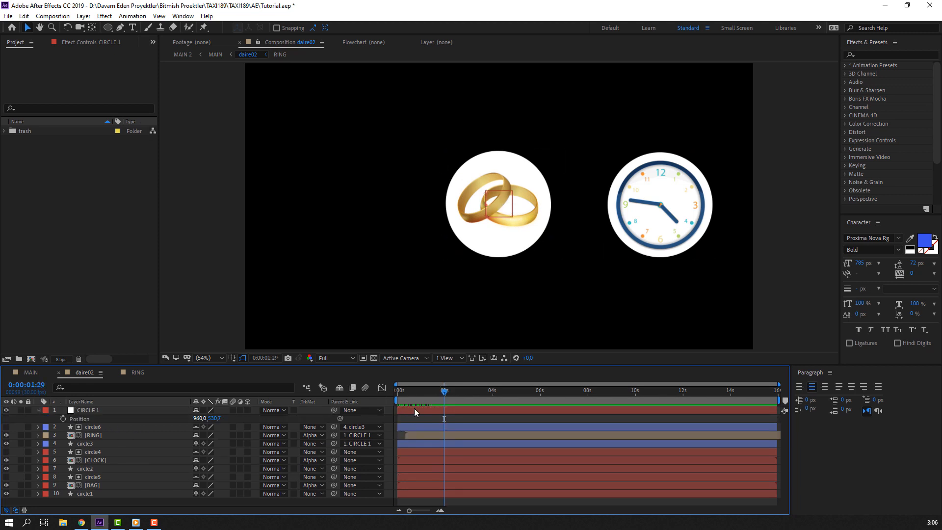
{"action": "left_click", "coordinate": [83, 418]}
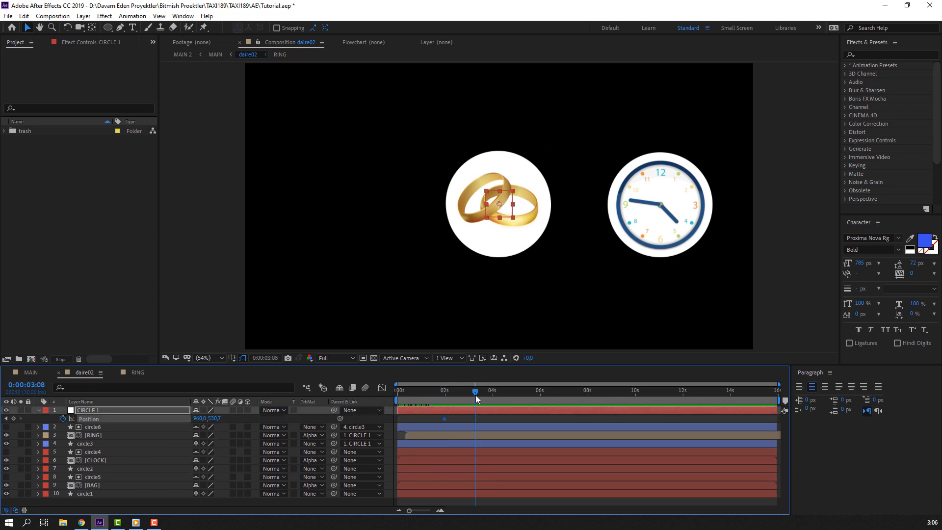
- At 0:00:03:08, shift CIRCLE 1 horizontally to the left of the bag circle and show the title/action safe guides
{"action": "left_click_drag", "start_coordinate": [199, 418], "coordinate": [74, 418]}
{"action": "left_click_drag", "start_coordinate": [142, 420], "coordinate": [147, 421]}
{"action": "left_click", "coordinate": [231, 357]}
{"action": "left_click", "coordinate": [263, 369]}
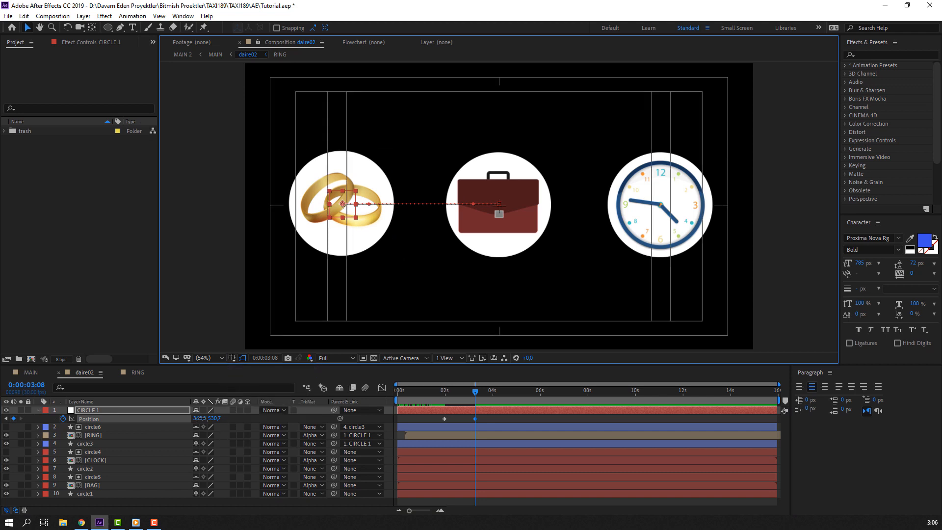
- At 0:00:03:08, set CIRCLE 1's X position to 349, apply Easy Ease to both Position keyframes and preview the slide
{"action": "left_click_drag", "start_coordinate": [197, 418], "coordinate": [193, 419]}
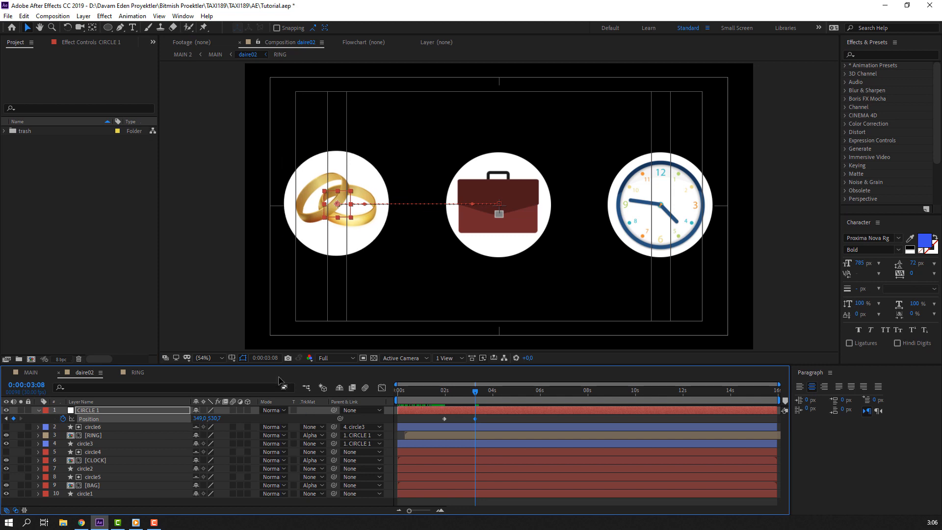
{"action": "right_click", "coordinate": [443, 419]}
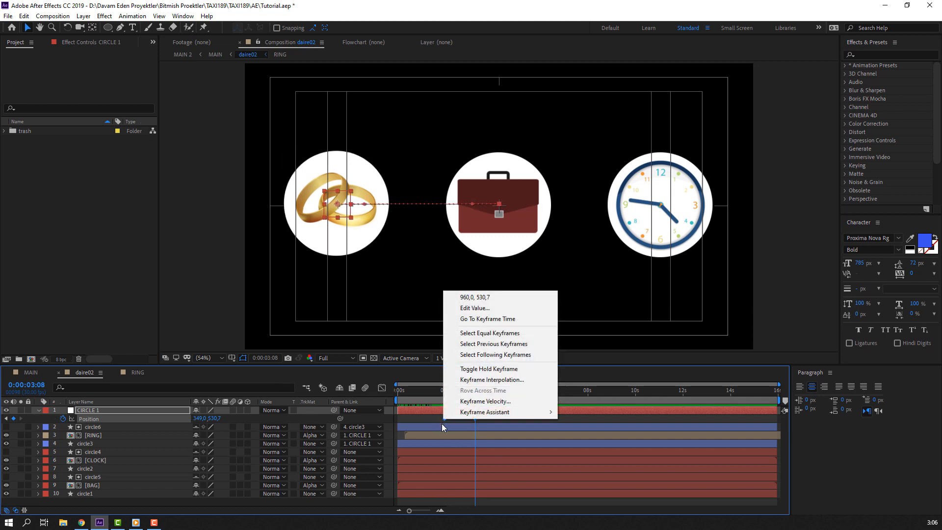
{"action": "mouse_move", "coordinate": [521, 412]}
{"action": "left_click", "coordinate": [595, 446]}
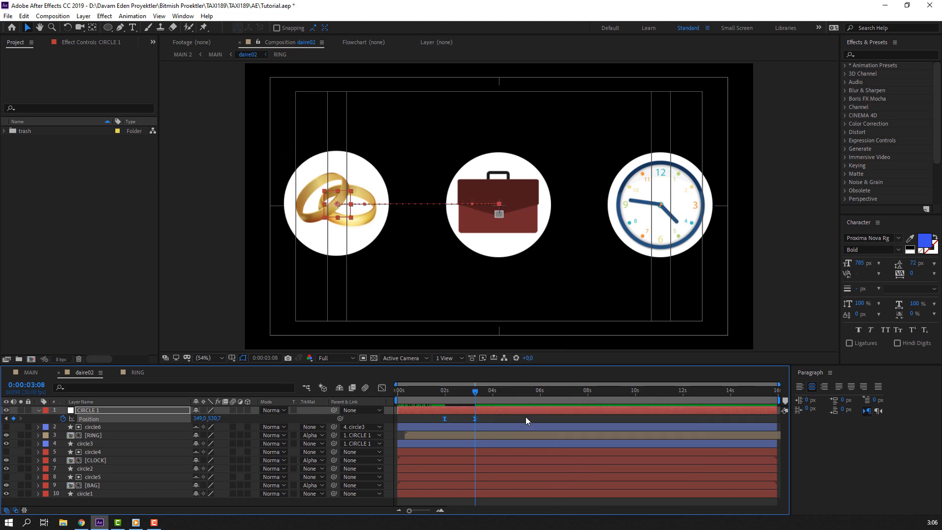
{"action": "key", "text": "space"}
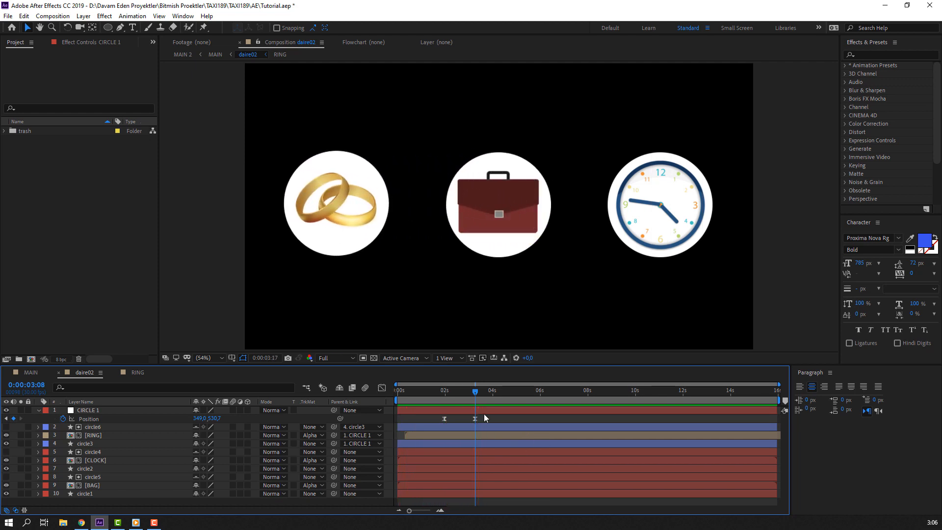
- Reshape CIRCLE 1's Position speed curve for a much longer ease into the last keyframe, and preview the slide
{"action": "left_click_drag", "start_coordinate": [484, 413], "coordinate": [433, 424]}
{"action": "left_click", "coordinate": [384, 390]}
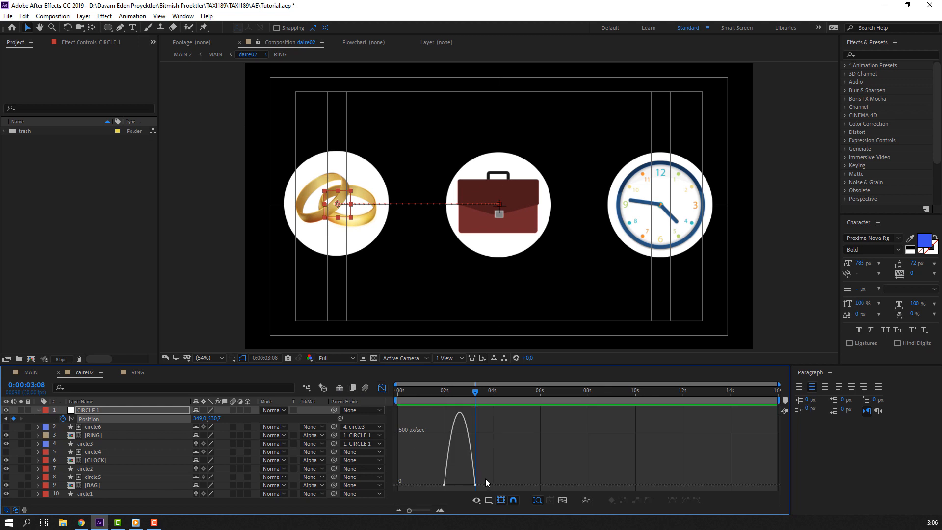
{"action": "left_click_drag", "start_coordinate": [471, 485], "coordinate": [453, 485]}
{"action": "left_click", "coordinate": [382, 388]}
{"action": "key", "text": "space"}
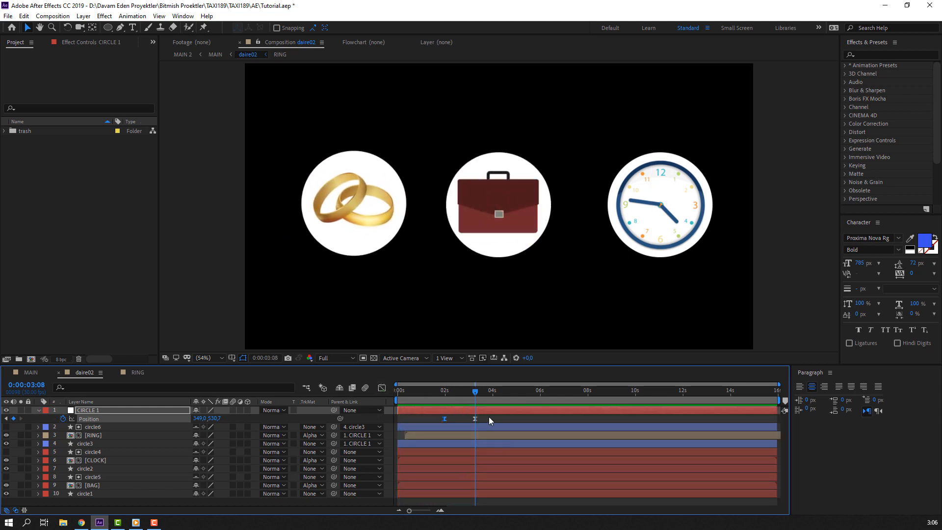
{"action": "key", "text": "space"}
- Shorten CIRCLE 1's slide by moving its last Position keyframe earlier, shift both keyframes slightly earlier, and preview
{"action": "left_click_drag", "start_coordinate": [475, 419], "coordinate": [468, 419]}
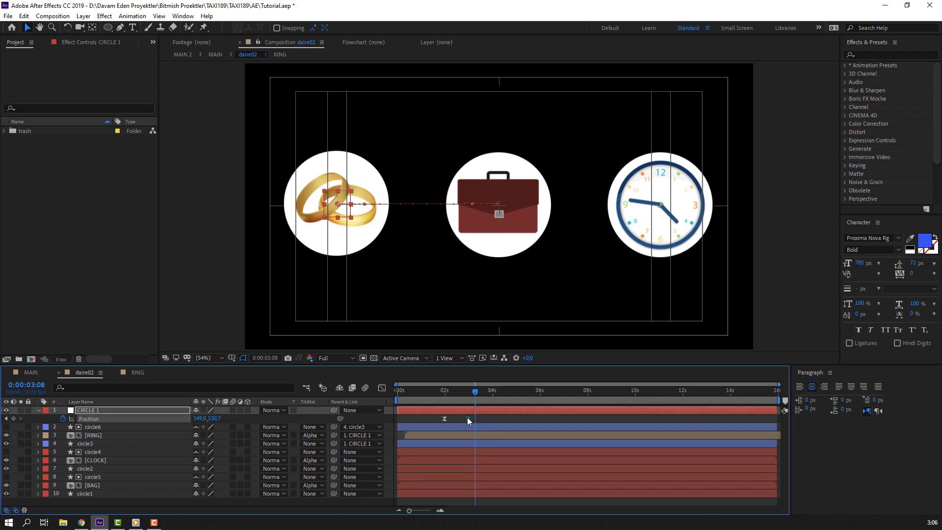
{"action": "key", "text": "space"}
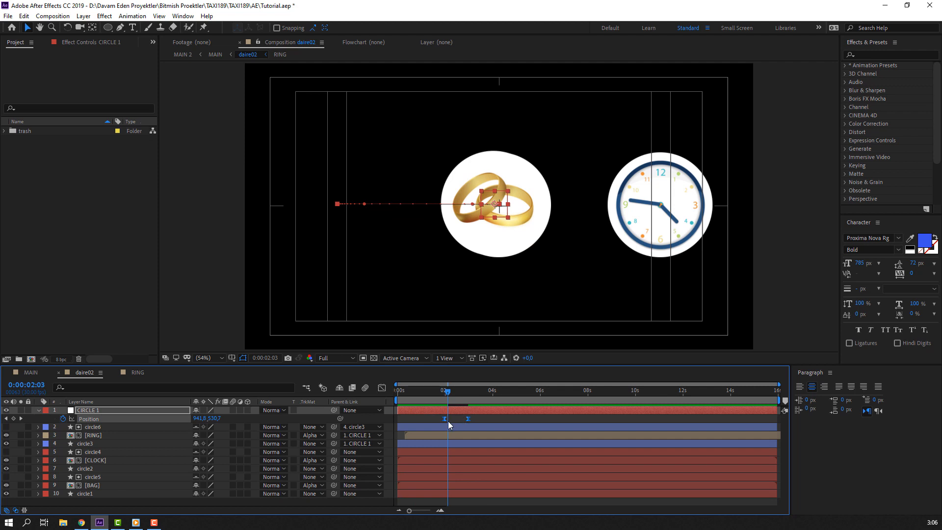
{"action": "left_click_drag", "start_coordinate": [448, 421], "coordinate": [441, 418]}
{"action": "key", "text": "space"}
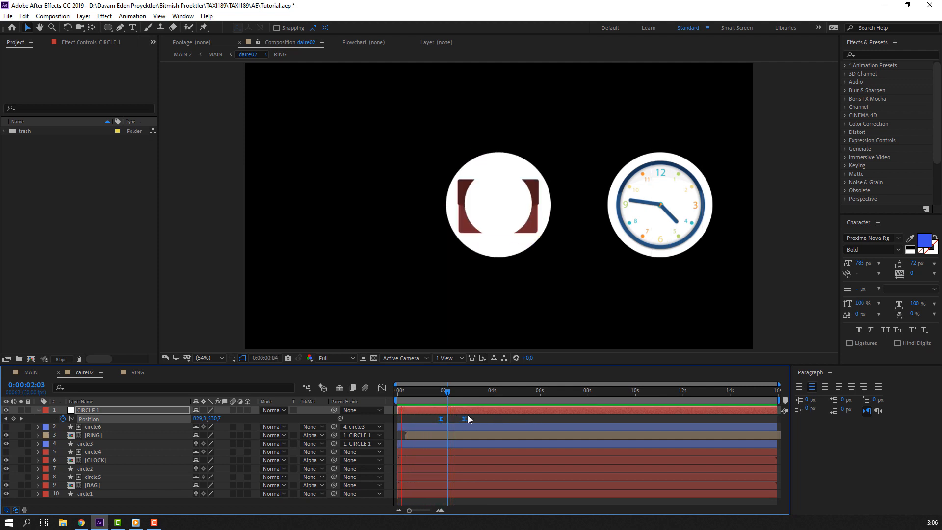
- Shift the RING layer slightly earlier in the timeline and preview the ring animation, setting the time to 0:00:00:19
{"action": "left_click", "coordinate": [437, 435]}
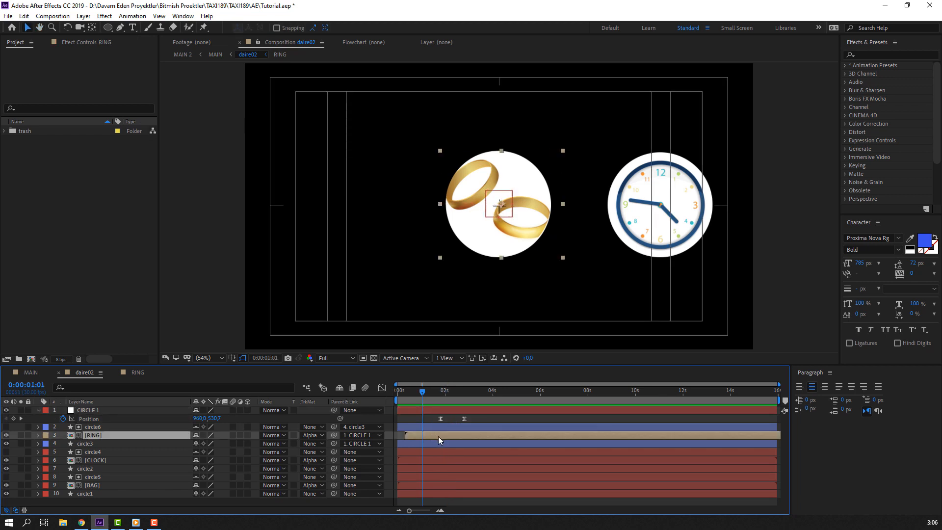
{"action": "key", "text": "space"}
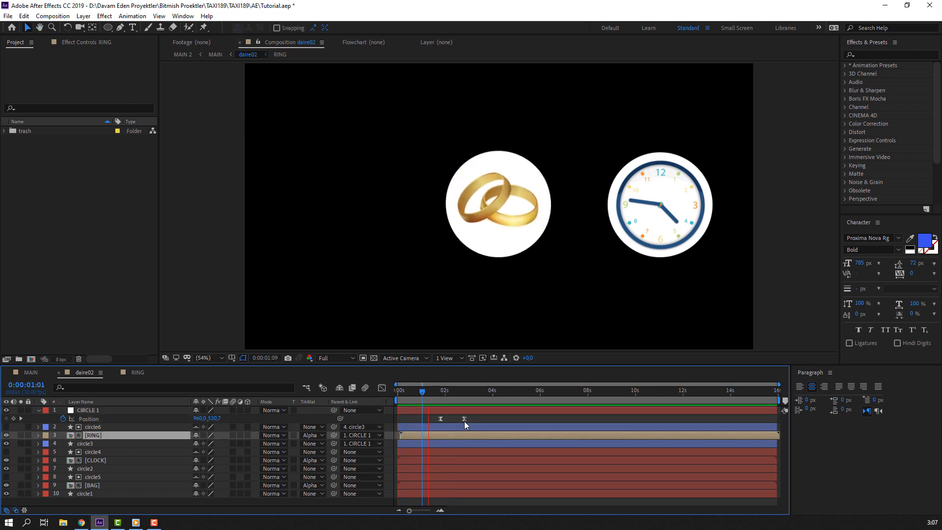
{"action": "mouse_move", "coordinate": [413, 393]}
{"action": "left_mouse_down"}
{"action": "mouse_move", "coordinate": [403, 393]}
{"action": "mouse_move", "coordinate": [414, 395]}
{"action": "left_mouse_up"}
{"action": "key", "text": "space"}
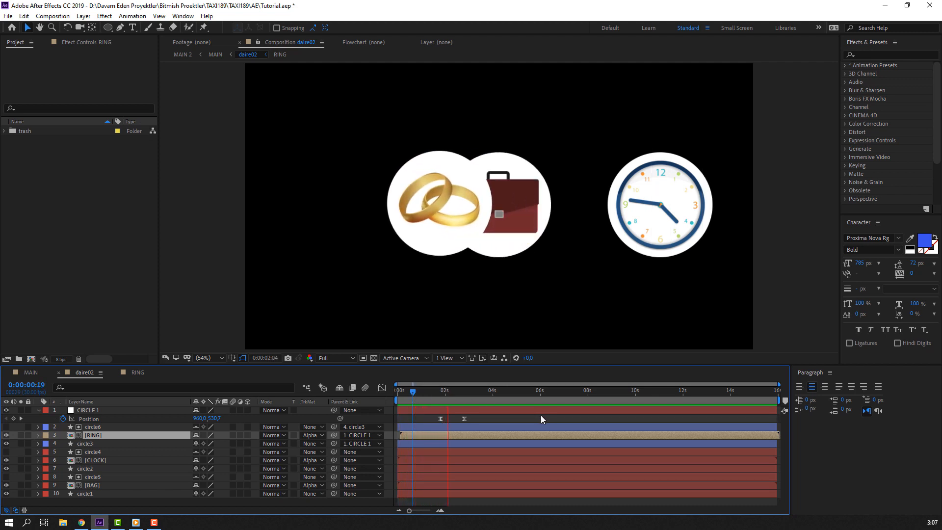
- Move both CIRCLE 1 Position keyframes earlier, beginning at about 0:00:01:10, check the slide and collapse the layer
{"action": "left_click_drag", "start_coordinate": [477, 422], "coordinate": [455, 419]}
{"action": "key", "text": "space"}
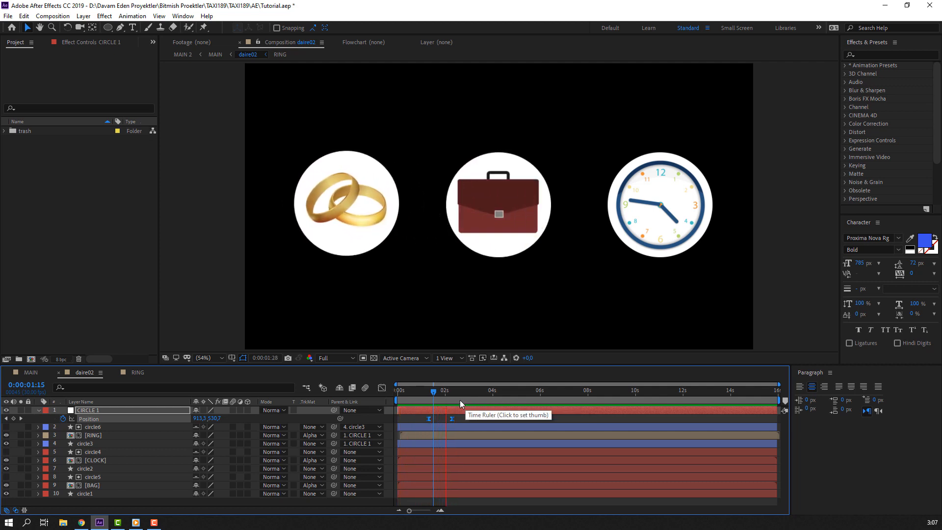
{"action": "left_click_drag", "start_coordinate": [438, 390], "coordinate": [457, 391]}
{"action": "left_click", "coordinate": [491, 419]}
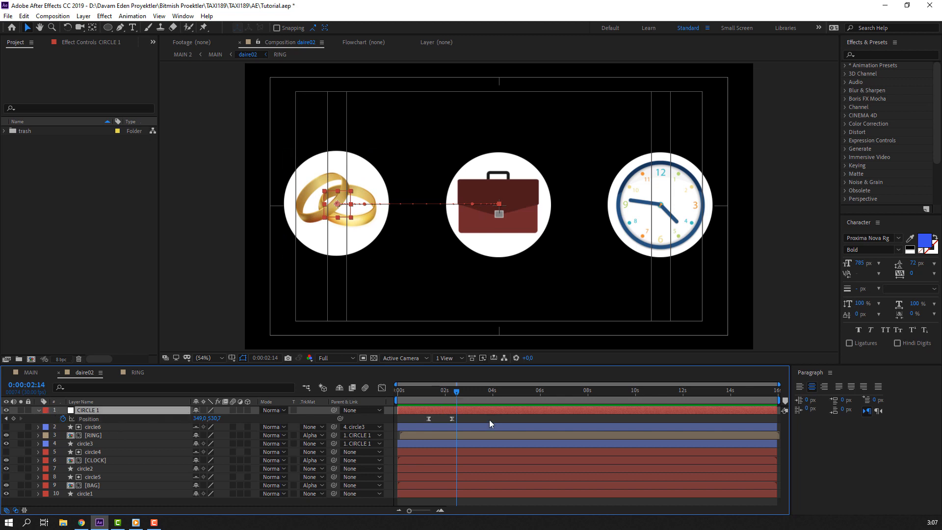
{"action": "left_click", "coordinate": [37, 411]}
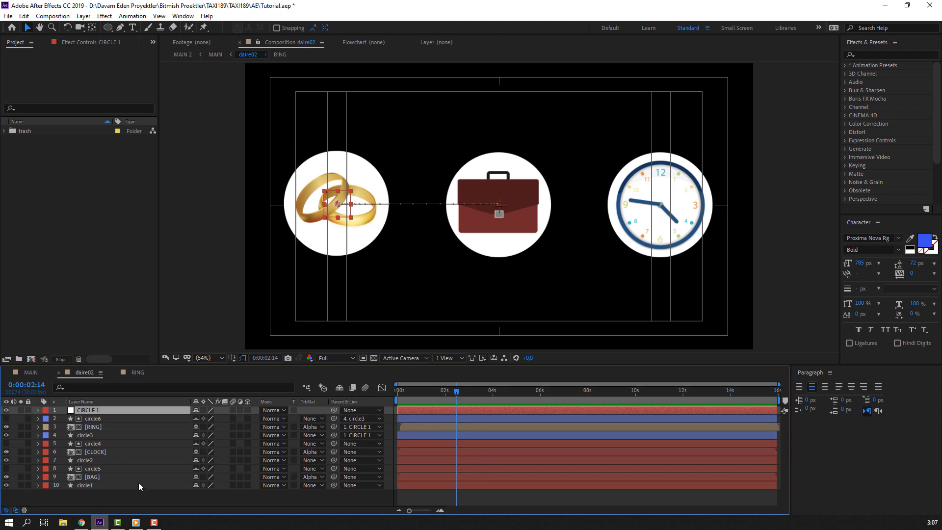
- Parent the bag's matte layer circle5 to circle1
{"action": "left_click", "coordinate": [508, 255]}
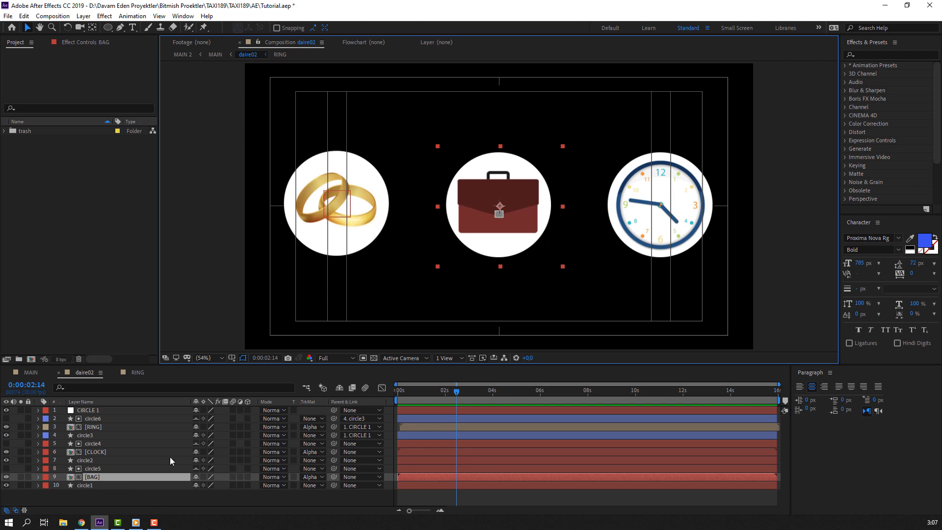
{"action": "left_click", "coordinate": [94, 485]}
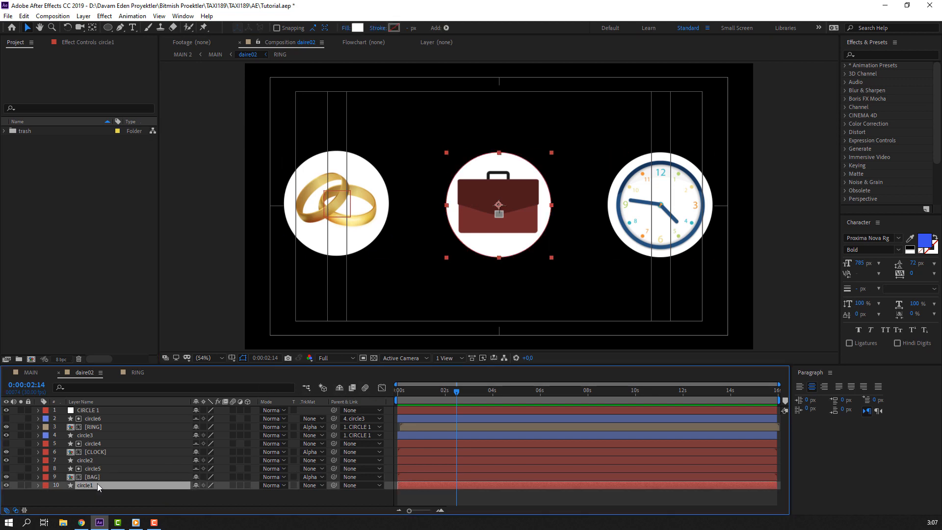
{"action": "left_click", "coordinate": [104, 476]}
{"action": "left_click", "coordinate": [99, 470]}
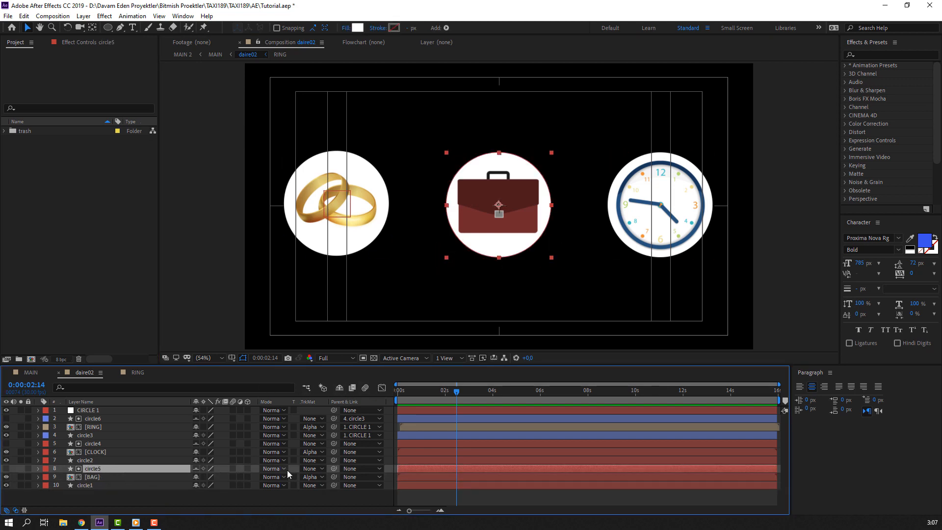
{"action": "left_click_drag", "start_coordinate": [334, 469], "coordinate": [109, 487]}
- Show only the Scale property of circle1 and move the current time to 0:00:03:20
{"action": "left_click", "coordinate": [109, 487]}
{"action": "key", "text": "s"}
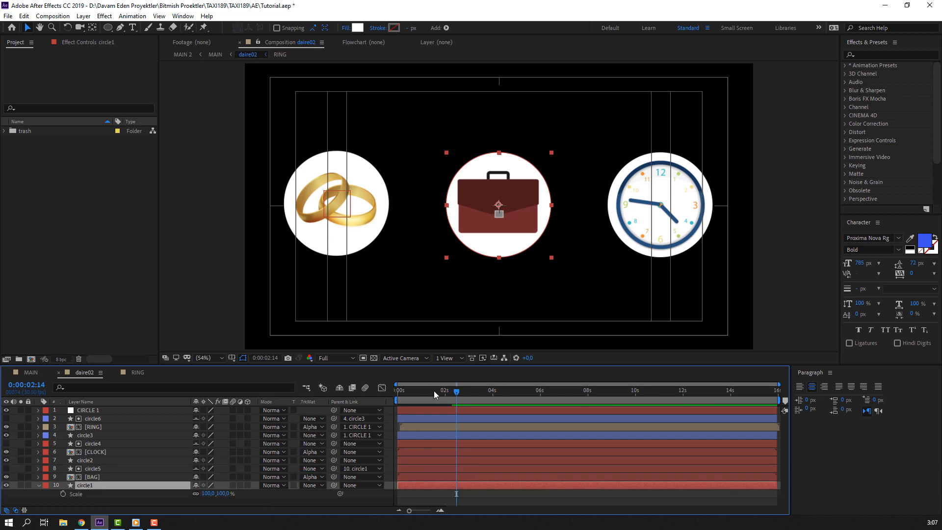
{"action": "left_click_drag", "start_coordinate": [434, 394], "coordinate": [485, 398]}
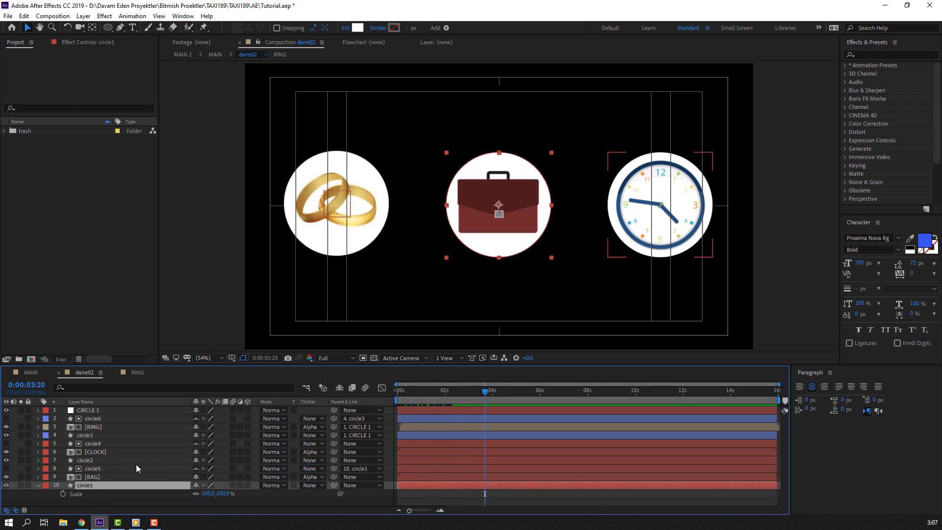
- Reveal circle3's Scale property and copy all of its keyframes
{"action": "left_click", "coordinate": [99, 419]}
{"action": "left_click", "coordinate": [96, 435]}
{"action": "key", "text": "s"}
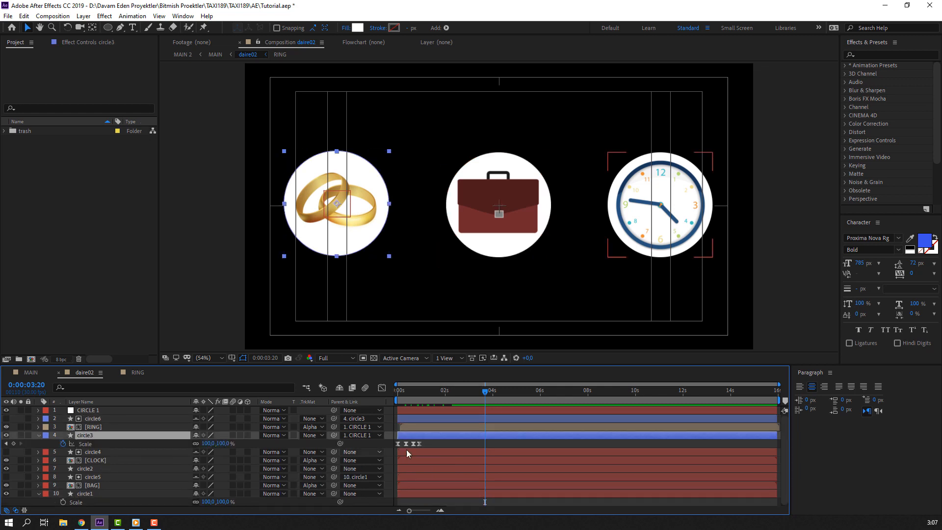
{"action": "left_click_drag", "start_coordinate": [426, 441], "coordinate": [395, 447]}
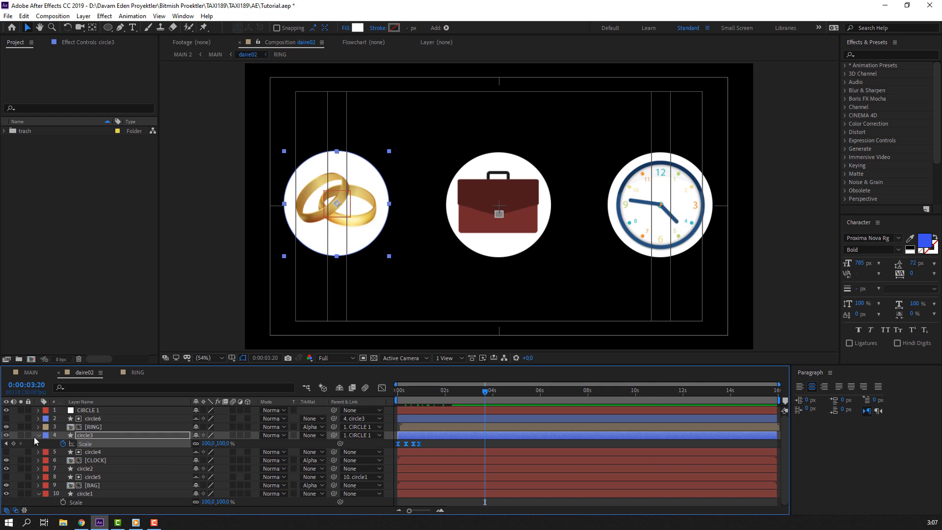
{"action": "left_click", "coordinate": [24, 16]}
{"action": "left_click", "coordinate": [49, 73]}
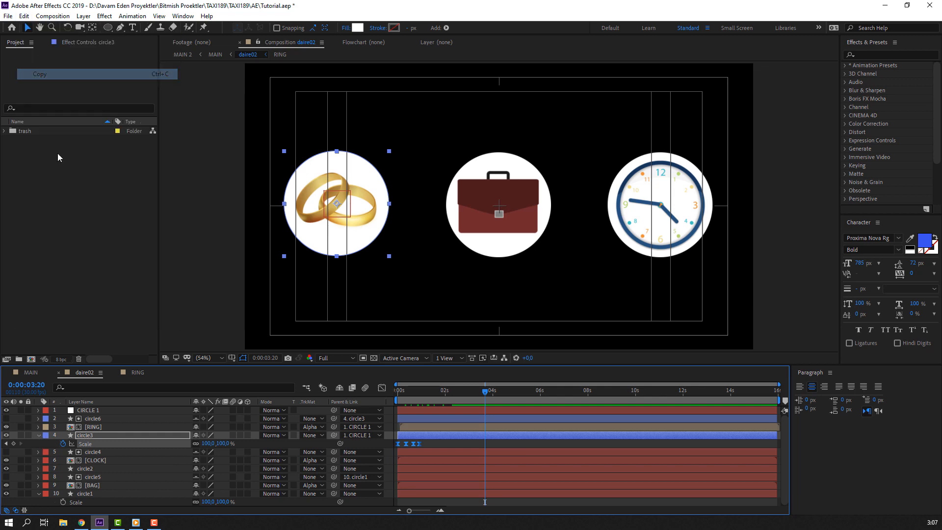
- Paste the copied Scale keyframes onto circle1's Scale property at 0:00:03:20
{"action": "left_click", "coordinate": [39, 436]}
{"action": "left_click", "coordinate": [95, 484]}
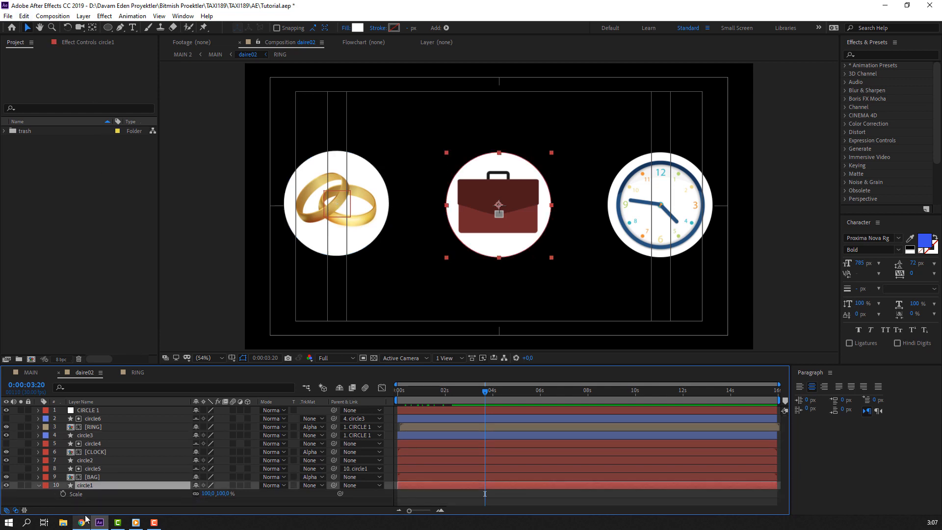
{"action": "left_click", "coordinate": [77, 494]}
{"action": "left_click", "coordinate": [22, 16]}
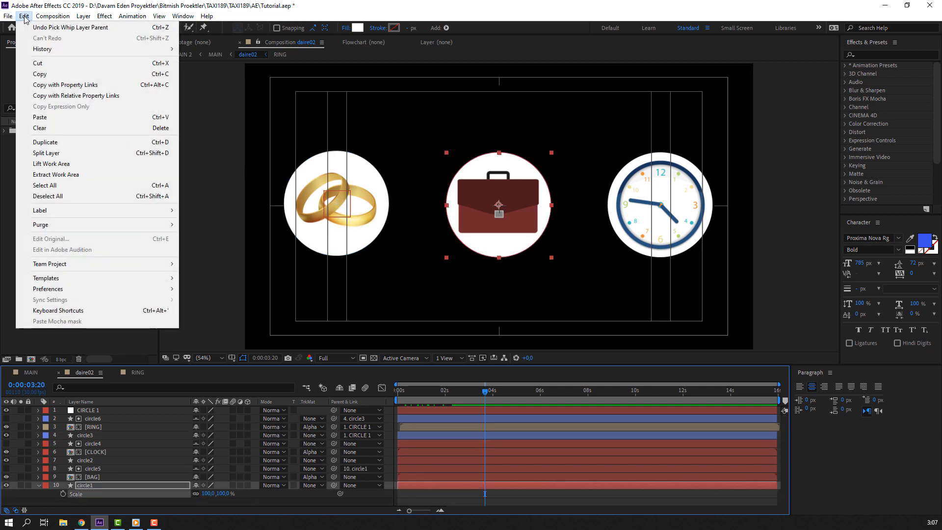
{"action": "left_click", "coordinate": [49, 118]}
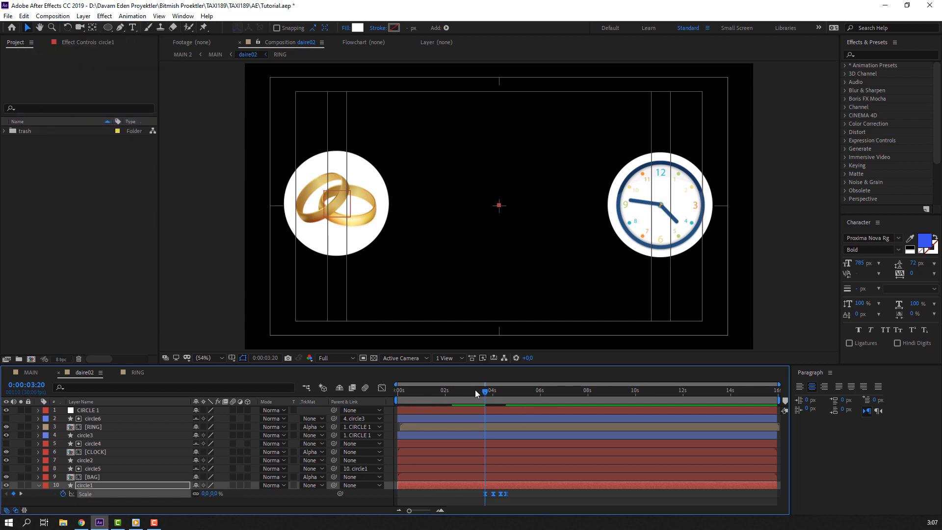
- Move circle1's Scale keyframes together so they begin at about 0:00:02:00, and check their timing against the ring's slide
{"action": "mouse_move", "coordinate": [434, 393]}
{"action": "left_mouse_down"}
{"action": "mouse_move", "coordinate": [426, 392]}
{"action": "mouse_move", "coordinate": [450, 391]}
{"action": "left_mouse_up"}
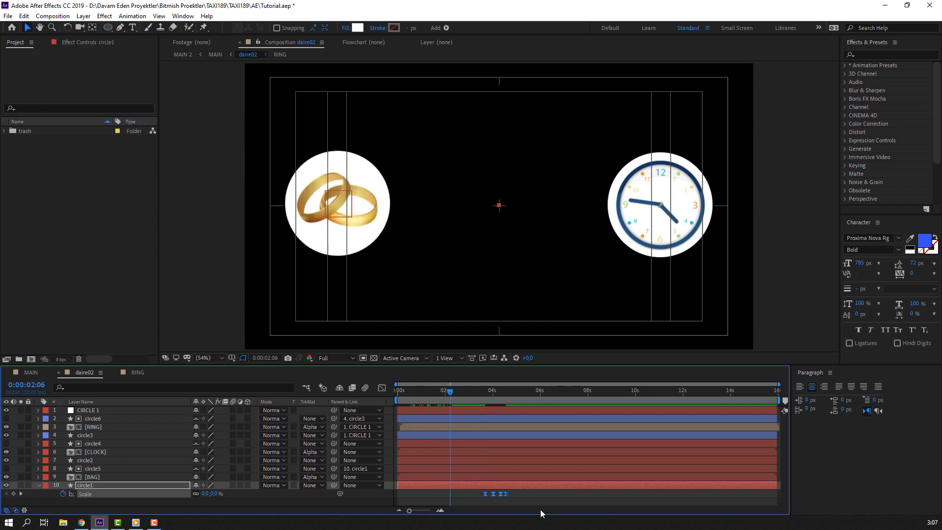
{"action": "left_click", "coordinate": [517, 496]}
{"action": "left_click_drag", "start_coordinate": [527, 494], "coordinate": [449, 490]}
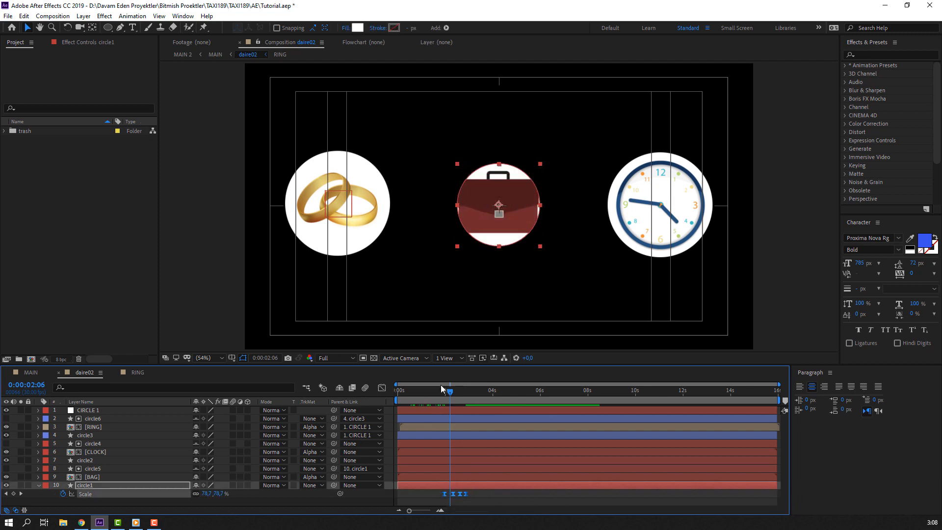
{"action": "mouse_move", "coordinate": [441, 385]}
{"action": "left_mouse_down"}
{"action": "mouse_move", "coordinate": [428, 392]}
{"action": "mouse_move", "coordinate": [447, 392]}
{"action": "left_mouse_up"}
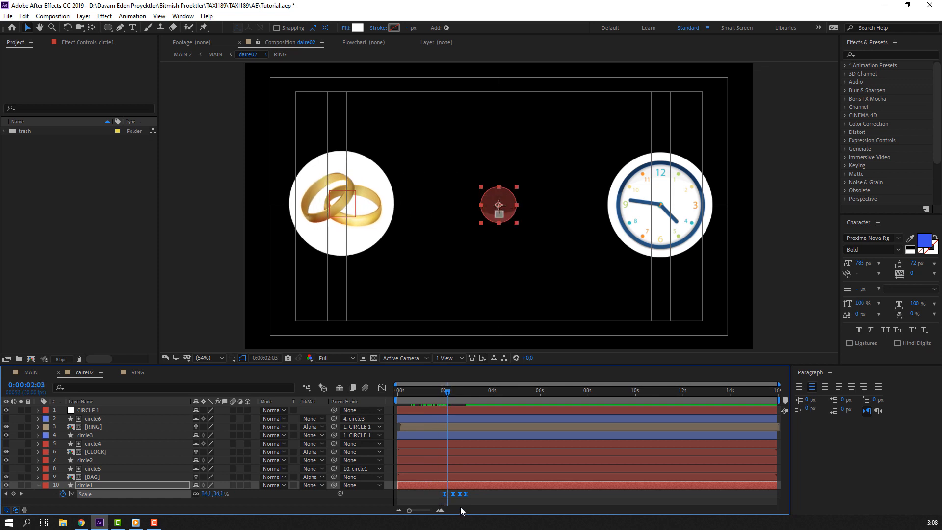
- Shift circle1's Scale keyframes a few frames earlier, beginning at about 0:00:01:25, and preview the bag circle's pop-in
{"action": "left_click_drag", "start_coordinate": [461, 497], "coordinate": [457, 476]}
{"action": "left_click_drag", "start_coordinate": [435, 392], "coordinate": [456, 393]}
{"action": "left_click", "coordinate": [495, 502]}
{"action": "key", "text": "space"}
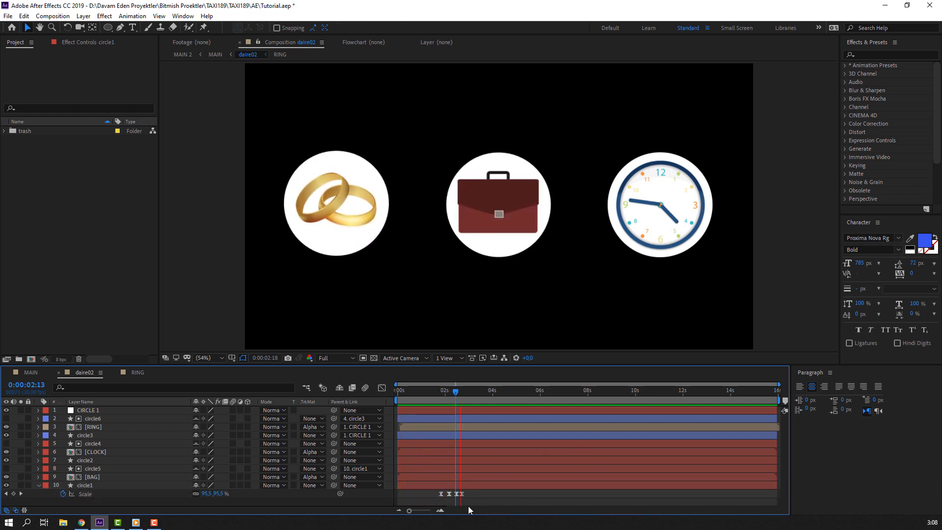
- Shift all of circle1's Scale keyframes earlier again, beginning at about 0:00:01:20, and replay the animation
{"action": "key", "text": "space"}
{"action": "left_click_drag", "start_coordinate": [478, 493], "coordinate": [440, 494]}
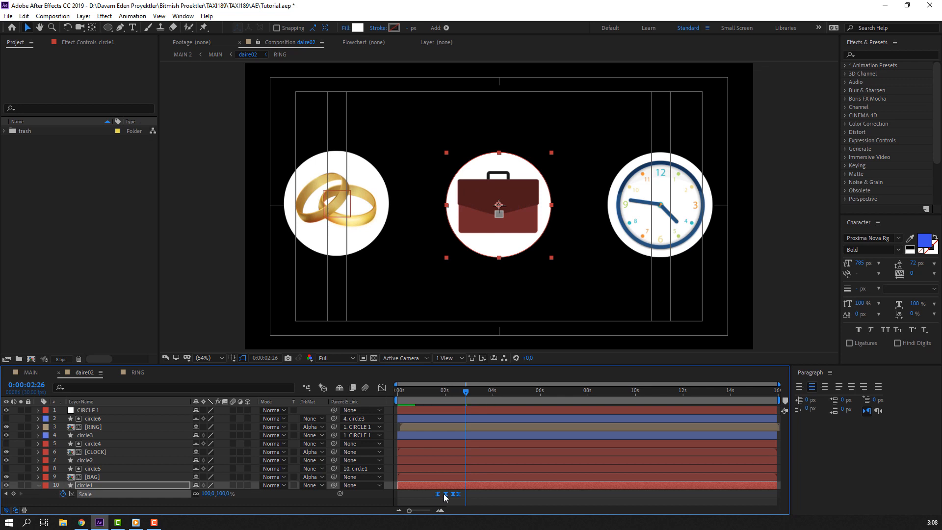
{"action": "left_click", "coordinate": [514, 495]}
{"action": "key", "text": "space"}
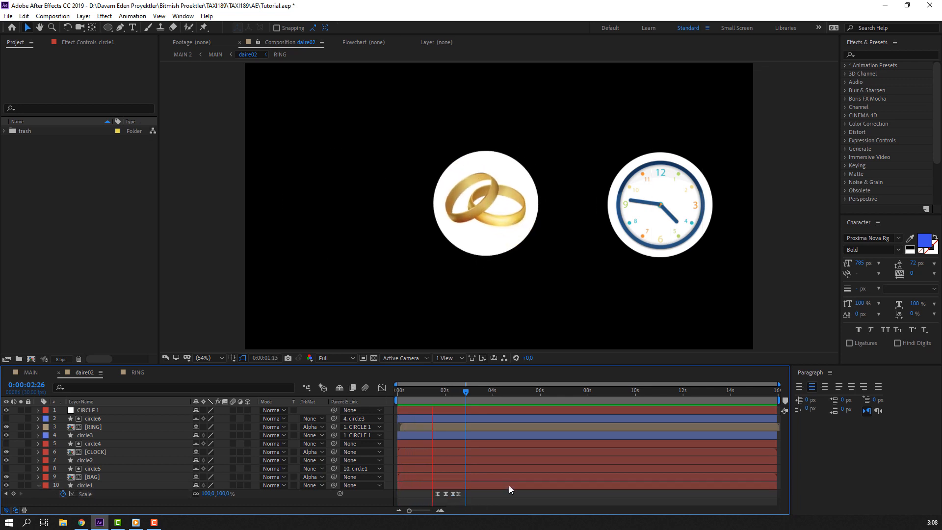
- Move the current time to 0:00:02:20 and open the BAG precomposition
{"action": "left_click_drag", "start_coordinate": [425, 393], "coordinate": [461, 392]}
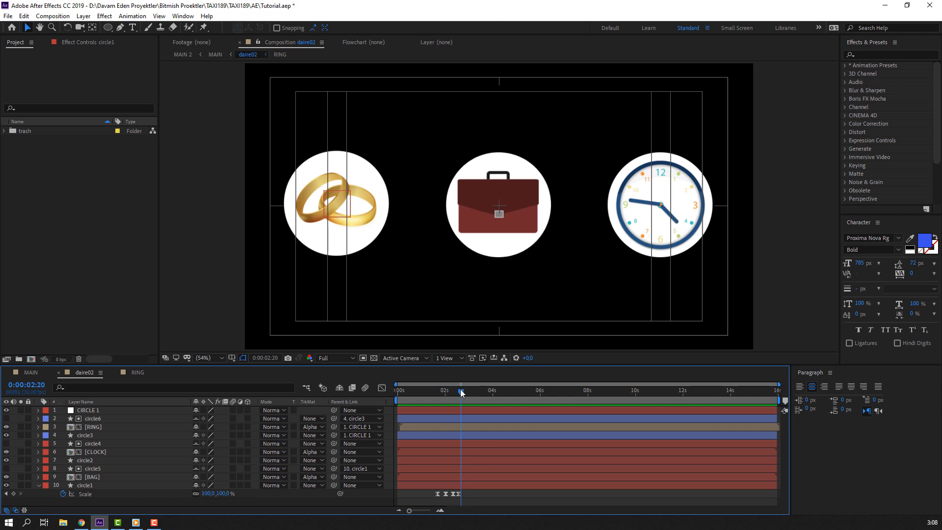
{"action": "left_click", "coordinate": [98, 477]}
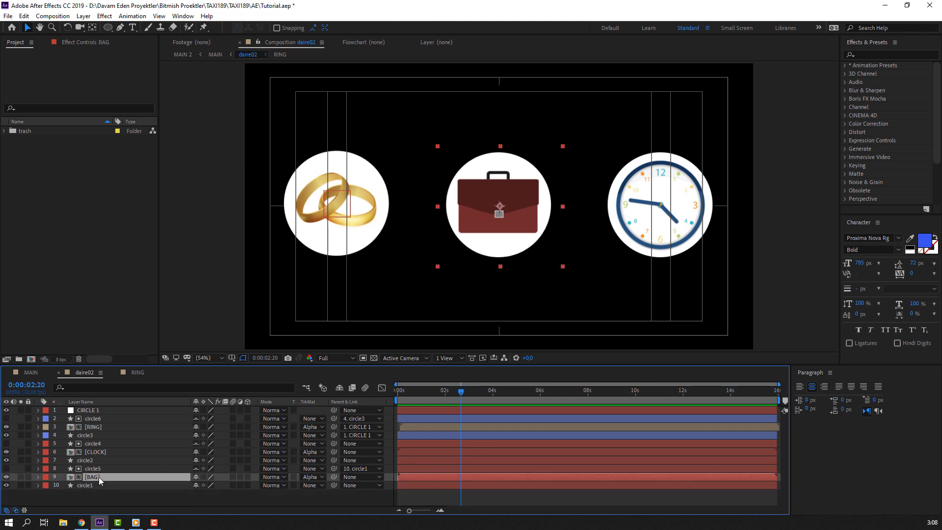
{"action": "double_click", "coordinate": [98, 476]}
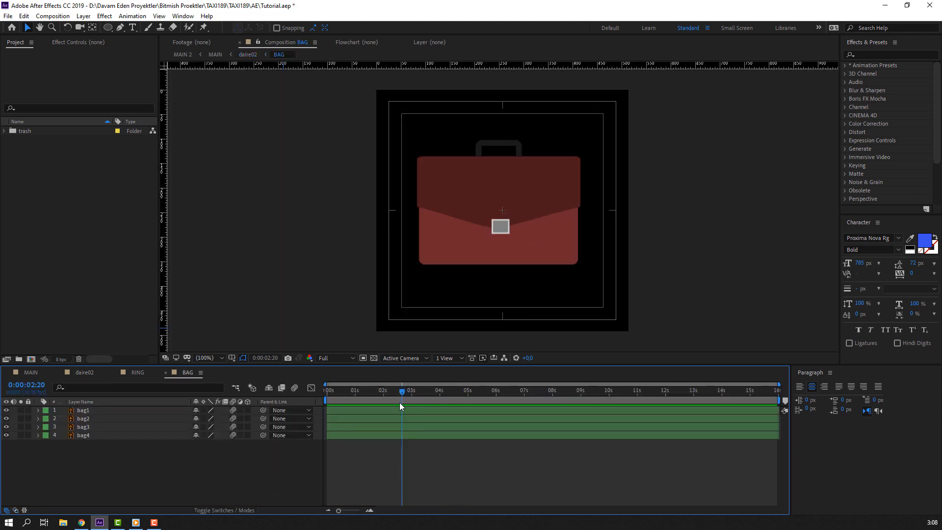
- Add Position keyframes to bag1, bag2, bag3 and bag4 at 0:00:01:17
{"action": "left_click_drag", "start_coordinate": [402, 392], "coordinate": [371, 397]}
{"action": "left_click_drag", "start_coordinate": [105, 473], "coordinate": [95, 398]}
{"action": "key", "text": "p"}
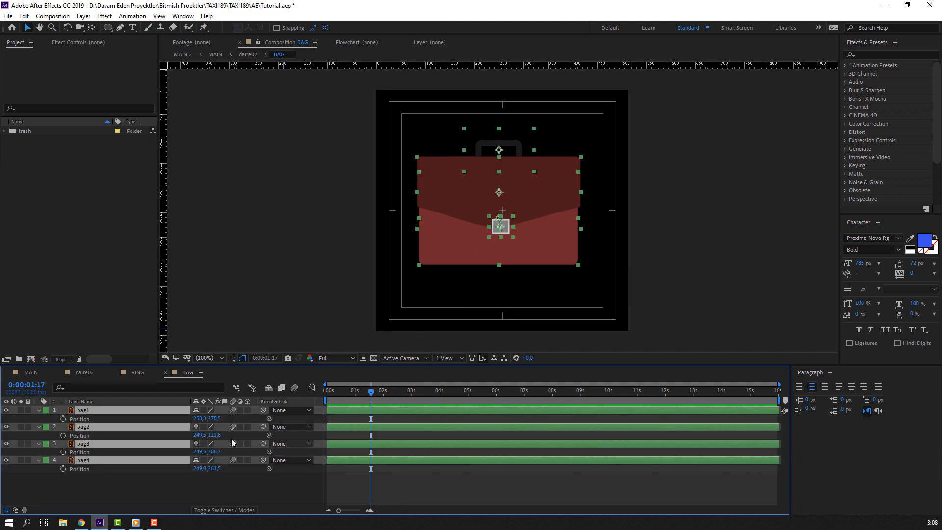
{"action": "left_click", "coordinate": [63, 418]}
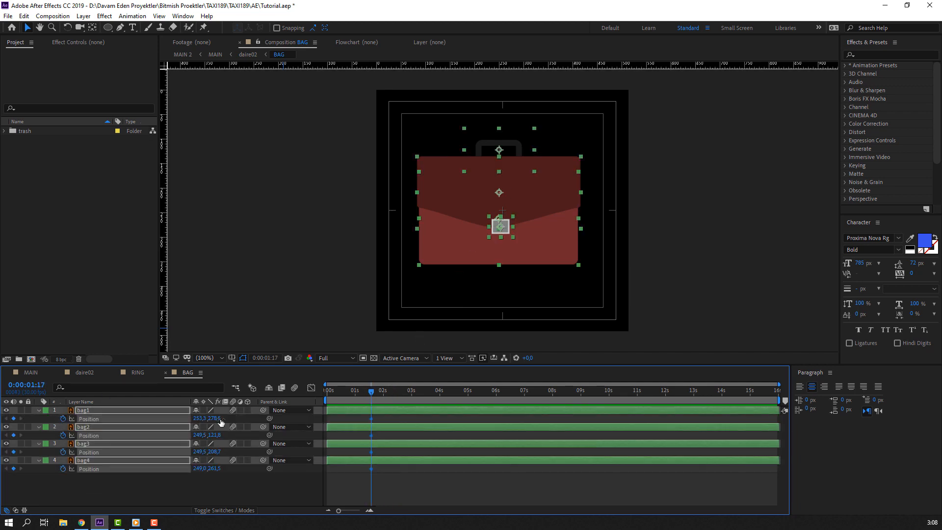
- At 0:00:00:00, set bag1's X position to 558.3, bag2's X to -61.5, bag3's Y to -85.3 and bag4's Y to 643.5
{"action": "left_click", "coordinate": [217, 481]}
{"action": "left_click_drag", "start_coordinate": [196, 419], "coordinate": [351, 417]}
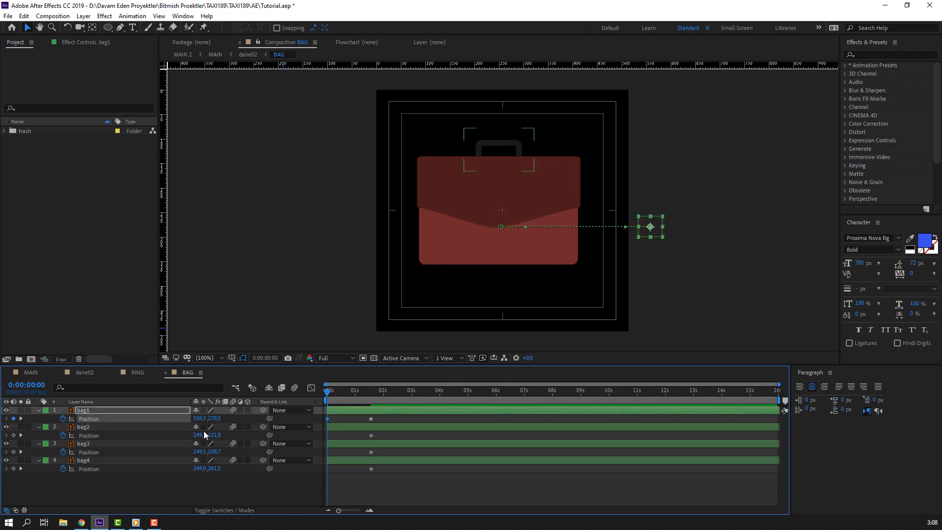
{"action": "left_click_drag", "start_coordinate": [200, 436], "coordinate": [44, 436]}
{"action": "key", "text": "ctrl+z"}
{"action": "key", "text": "ctrl+z"}
{"action": "left_click_drag", "start_coordinate": [214, 452], "coordinate": [57, 452]}
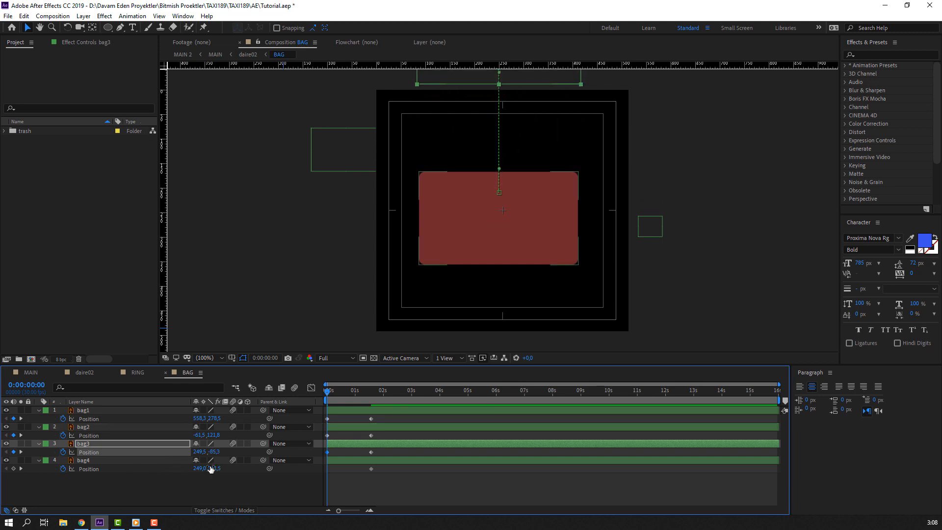
{"action": "left_click_drag", "start_coordinate": [214, 468], "coordinate": [329, 469]}
- Apply Easy Ease to all Position keyframes of the four bag layers and preview the assembly
{"action": "right_click", "coordinate": [328, 470]}
{"action": "mouse_move", "coordinate": [411, 464]}
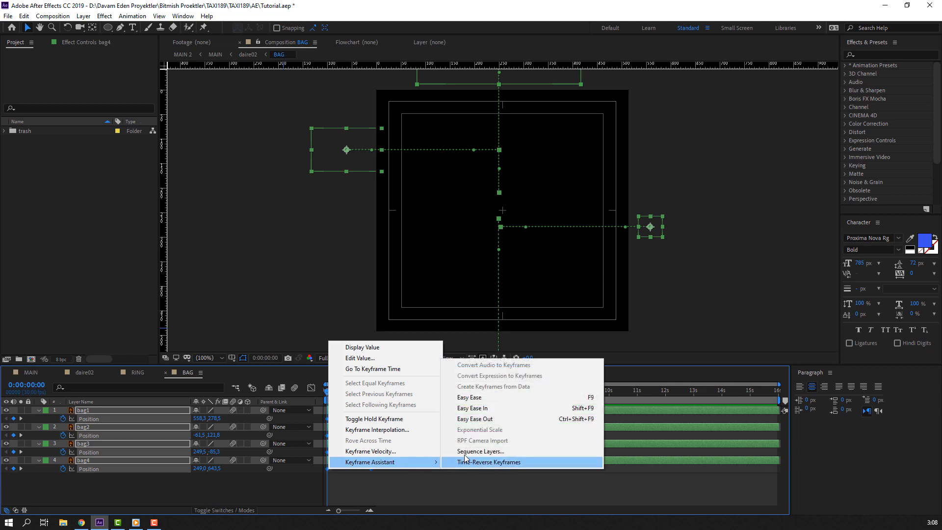
{"action": "left_click", "coordinate": [481, 400]}
{"action": "key", "text": "space"}
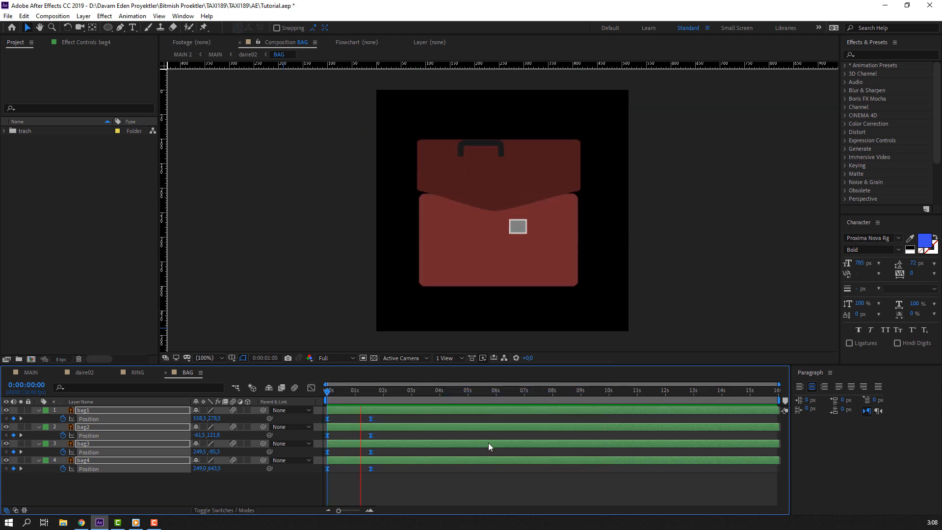
- Reshape the bag layers' Position speed curves so they peak early and slow gradually into the end keyframes, and preview the motion
{"action": "left_click", "coordinate": [360, 393]}
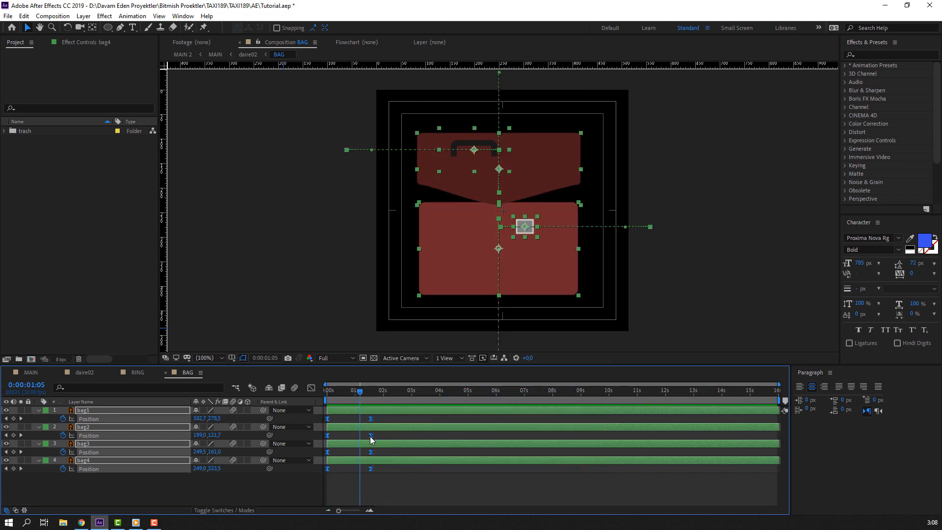
{"action": "left_click", "coordinate": [311, 388]}
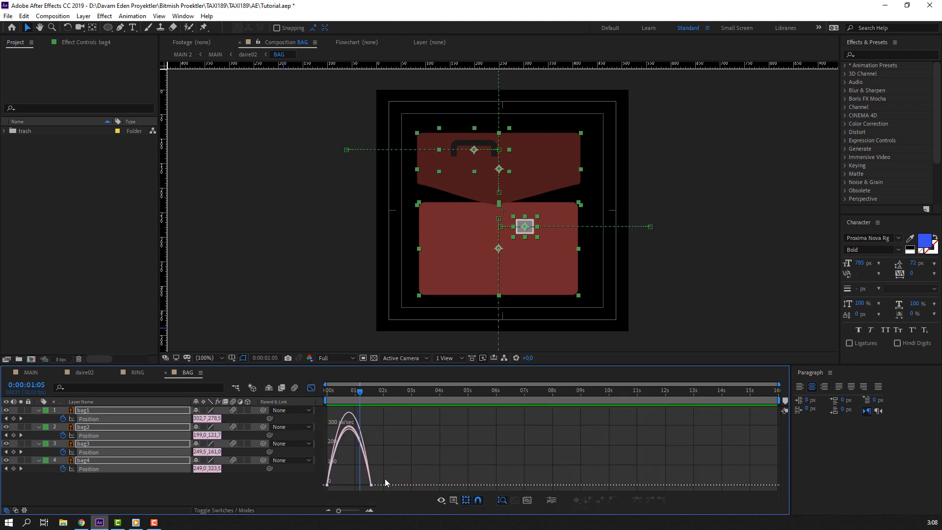
{"action": "left_click_drag", "start_coordinate": [385, 483], "coordinate": [339, 482]}
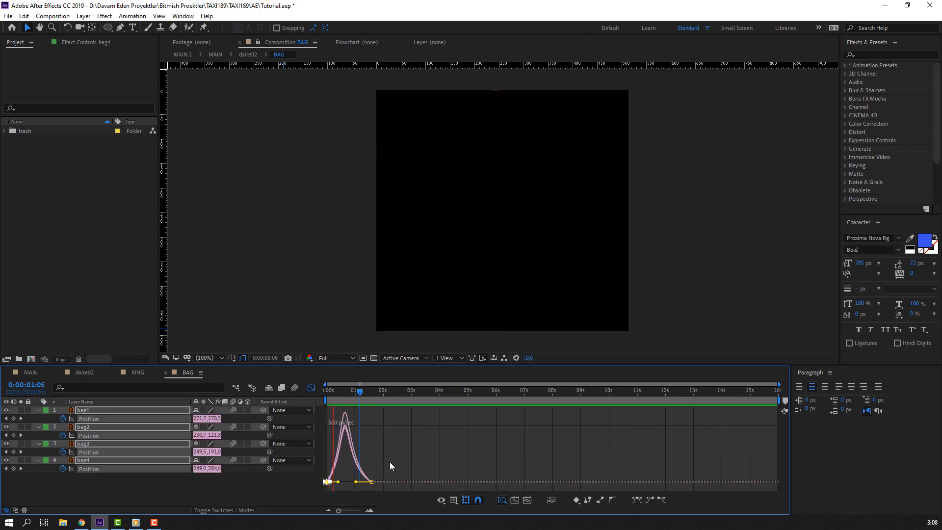
{"action": "key", "text": "space"}
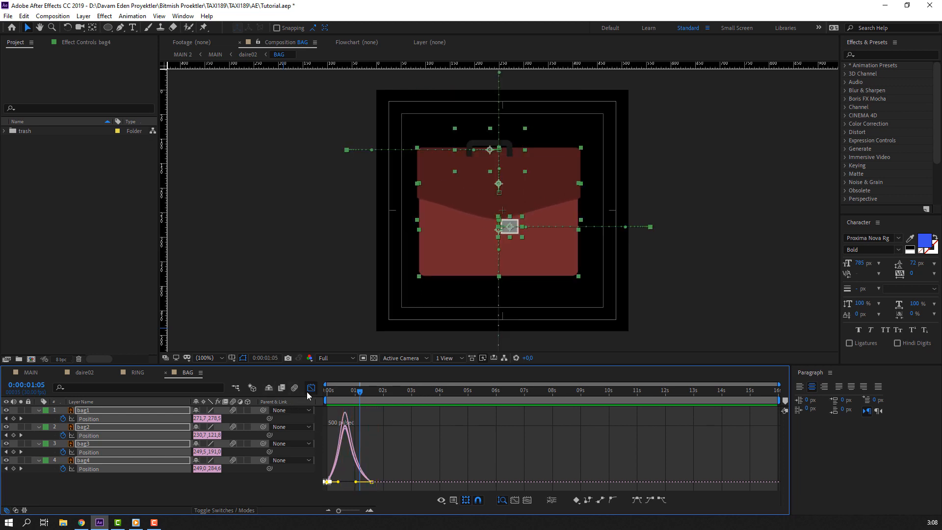
- Shift the bag layers' ending Position keyframes earlier to about 0:00:01:11, preview them, and enable motion blur for the composition
{"action": "left_click", "coordinate": [309, 390]}
{"action": "left_click_drag", "start_coordinate": [380, 421], "coordinate": [366, 468]}
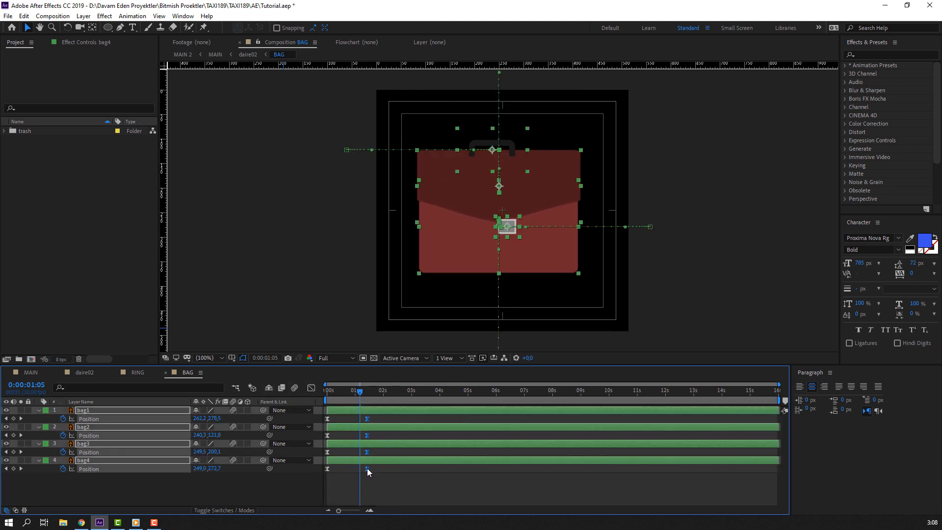
{"action": "key", "text": "space"}
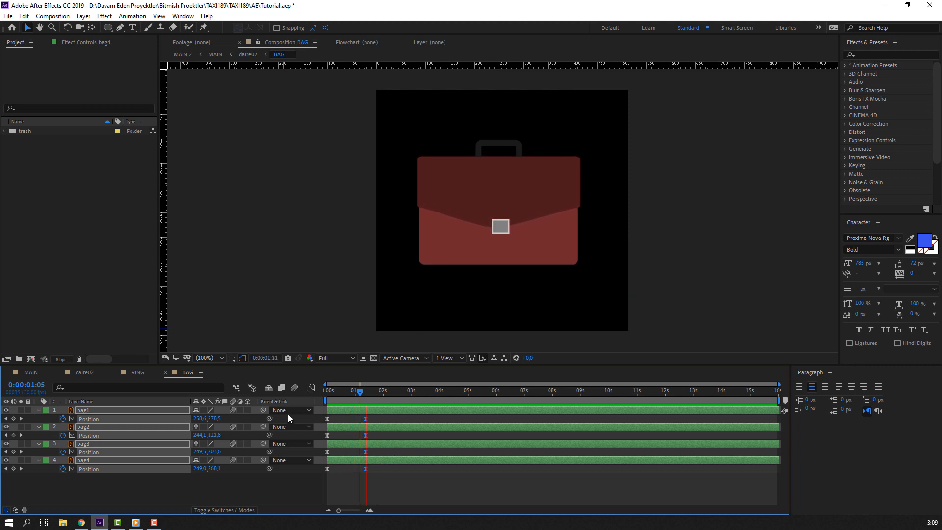
{"action": "key", "text": "space"}
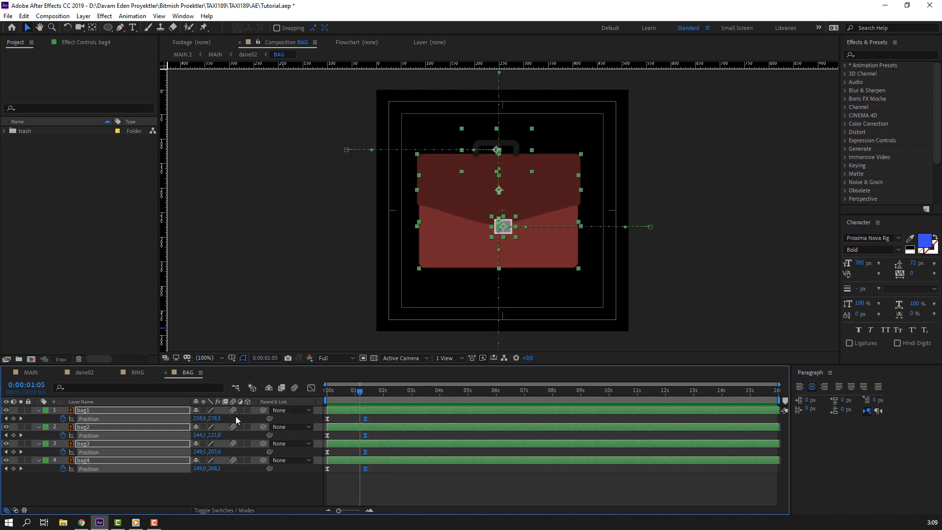
{"action": "mouse_move", "coordinate": [352, 393]}
{"action": "left_mouse_down"}
{"action": "mouse_move", "coordinate": [340, 390]}
{"action": "mouse_move", "coordinate": [351, 393]}
{"action": "left_mouse_up"}
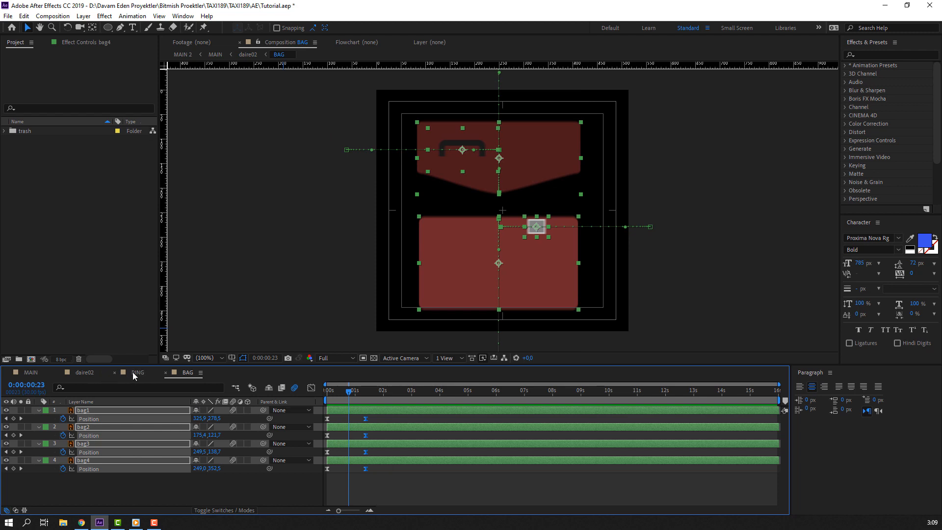
- Return to the daire02 composition and move the BAG layer in time to start at about 0:00:01:21, matching its circle's pop-in
{"action": "left_click", "coordinate": [132, 372]}
{"action": "left_click", "coordinate": [115, 373]}
{"action": "left_click", "coordinate": [89, 372]}
{"action": "left_click_drag", "start_coordinate": [407, 392], "coordinate": [450, 394]}
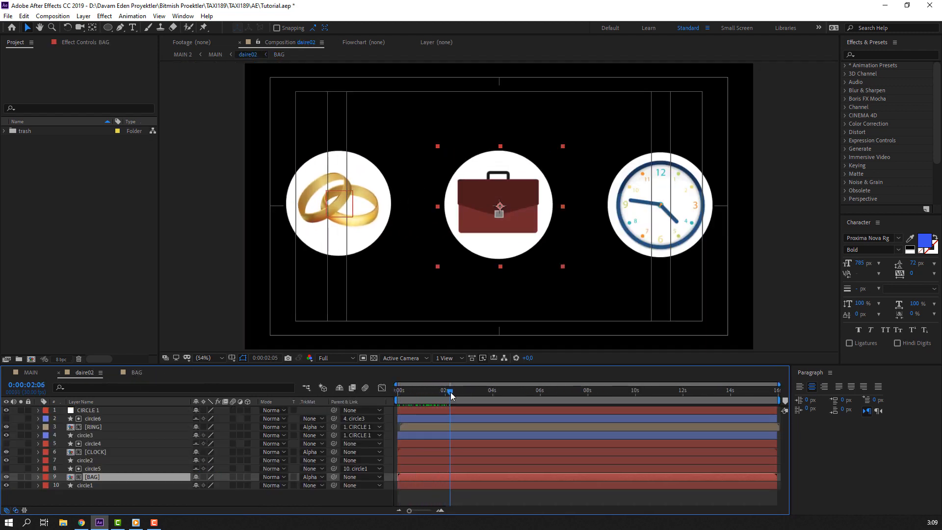
{"action": "left_click_drag", "start_coordinate": [405, 478], "coordinate": [458, 478]}
{"action": "mouse_move", "coordinate": [447, 393]}
{"action": "left_mouse_down"}
{"action": "mouse_move", "coordinate": [431, 391]}
{"action": "mouse_move", "coordinate": [446, 391]}
{"action": "left_mouse_up"}
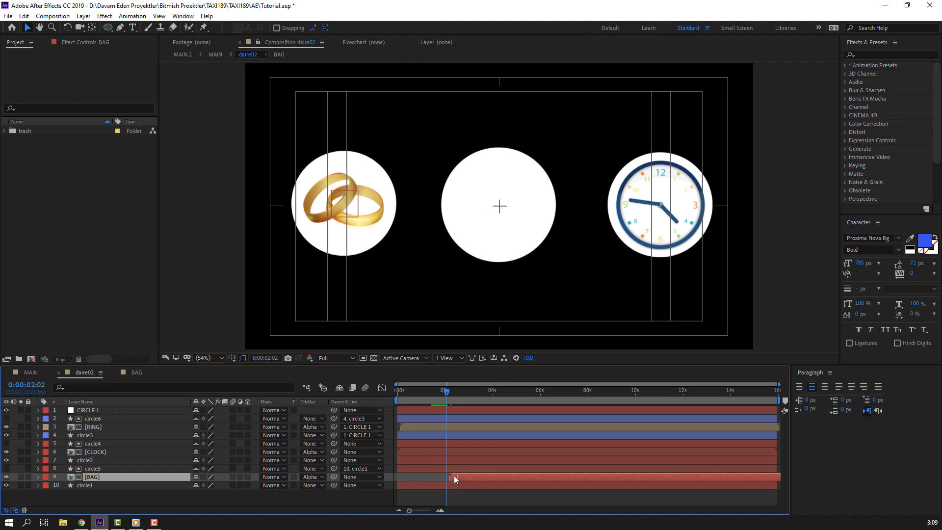
{"action": "left_click_drag", "start_coordinate": [454, 475], "coordinate": [449, 475]}
{"action": "mouse_move", "coordinate": [447, 391]}
{"action": "left_mouse_down"}
{"action": "mouse_move", "coordinate": [432, 398]}
{"action": "mouse_move", "coordinate": [462, 395]}
{"action": "left_mouse_up"}
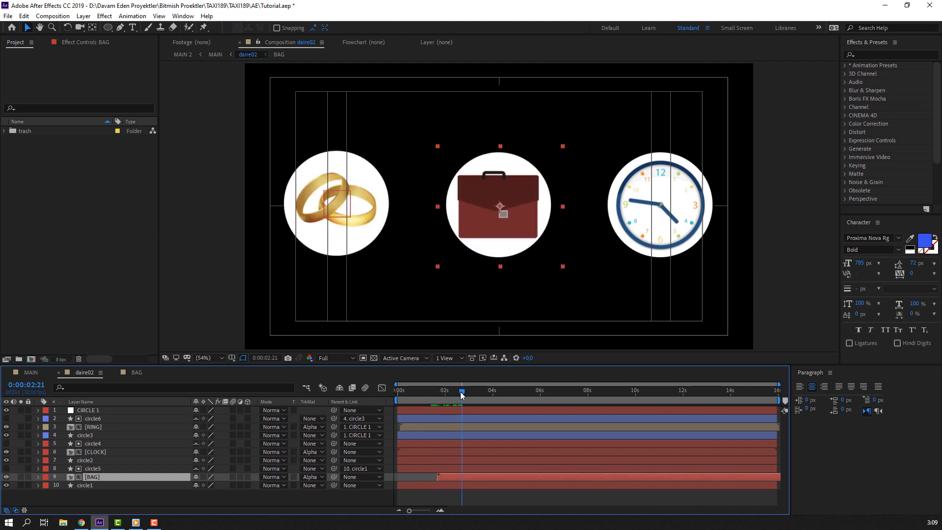
- Preview the bag assembling inside its circle and save the project
{"action": "key", "text": "space"}
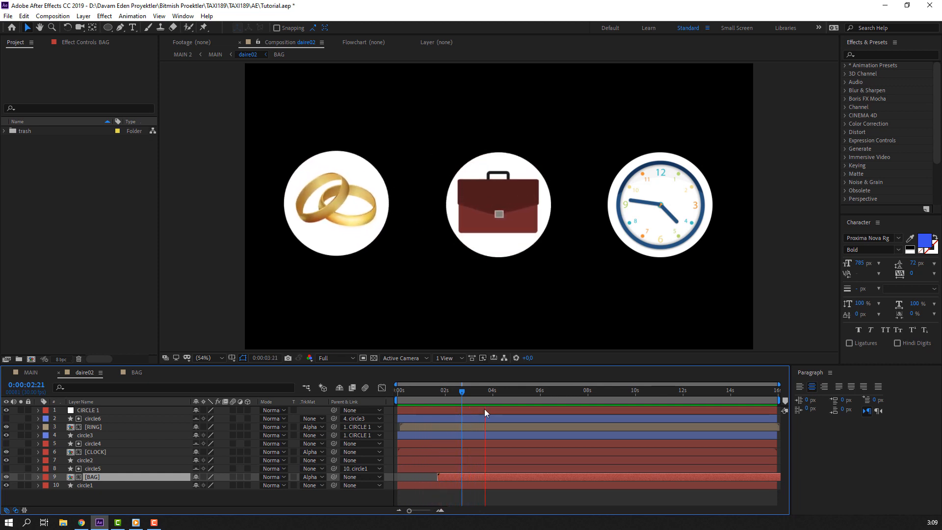
{"action": "key", "text": "space"}
{"action": "left_click", "coordinate": [225, 502]}
{"action": "key", "text": "ctrl+s"}
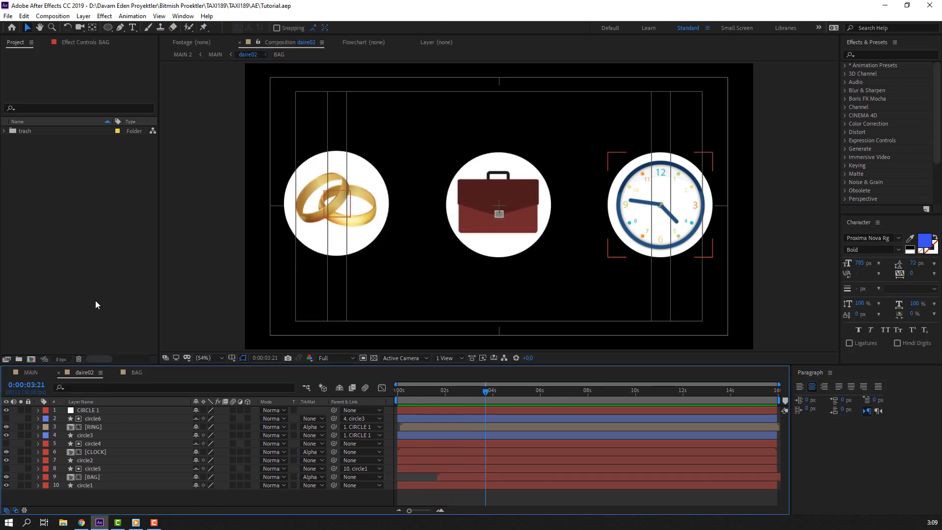
- Create a null object in daire02 and name it CIRCLE 2
{"action": "right_click", "coordinate": [117, 490]}
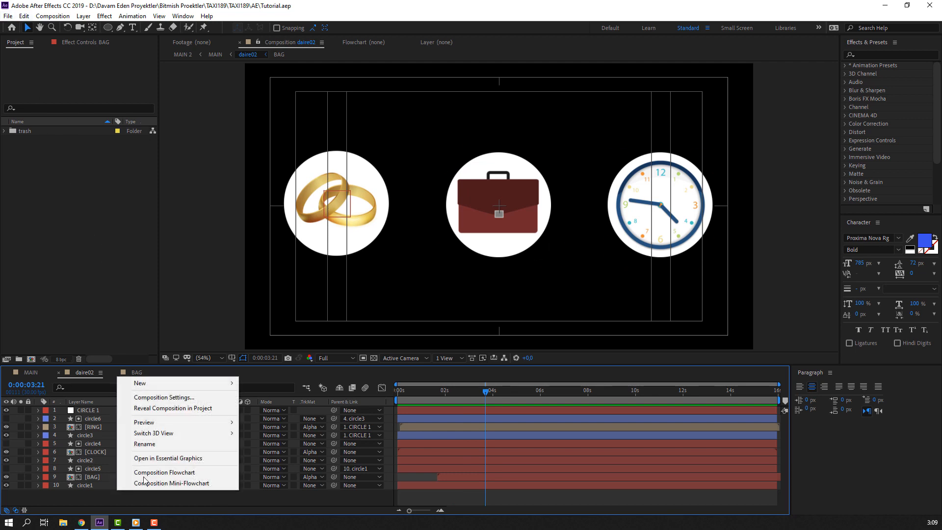
{"action": "mouse_move", "coordinate": [211, 384]}
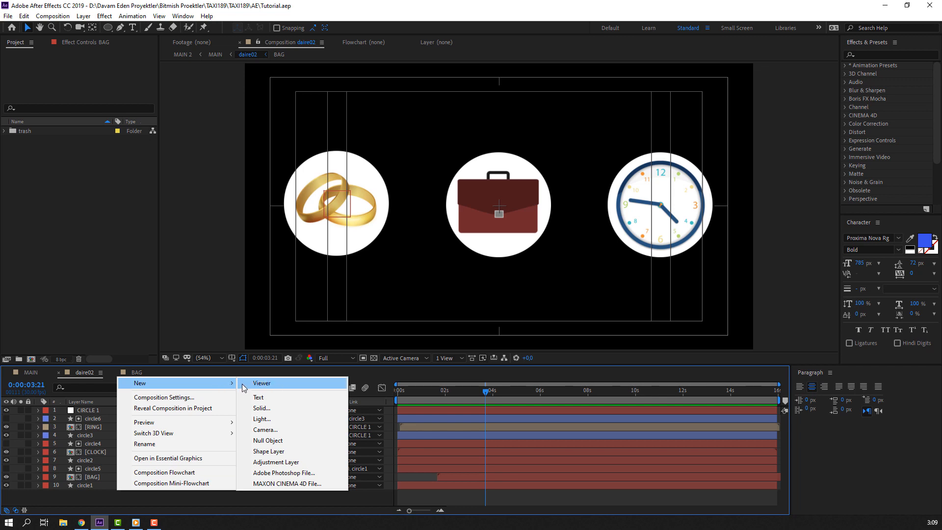
{"action": "left_click", "coordinate": [283, 440]}
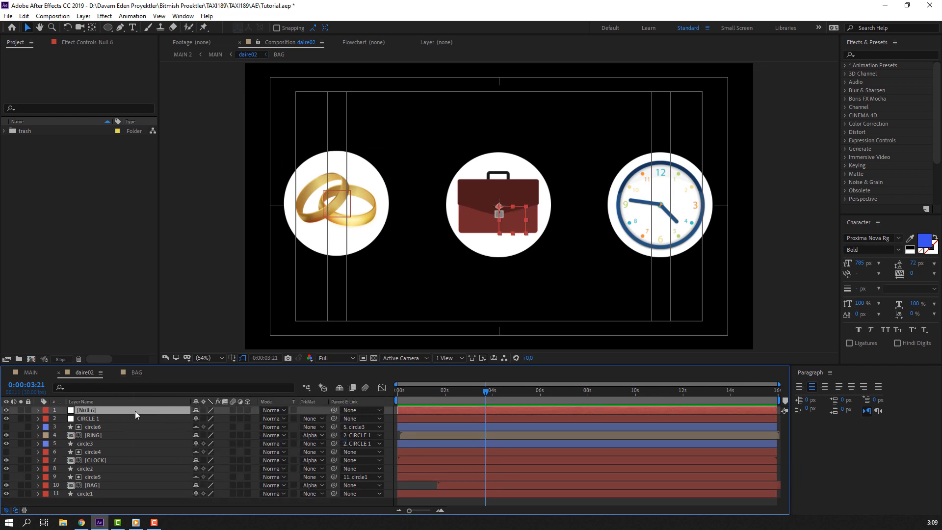
{"action": "key", "text": "Return"}
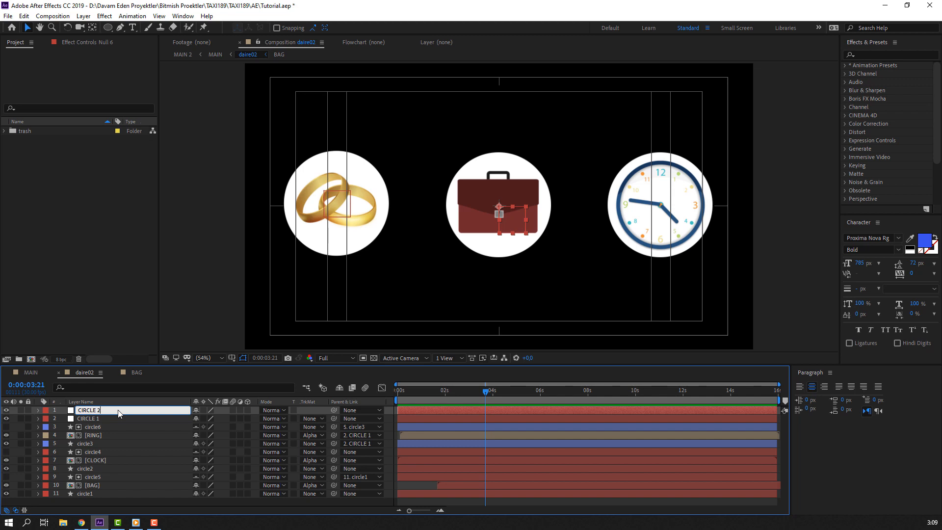
{"action": "key", "text": "Return"}
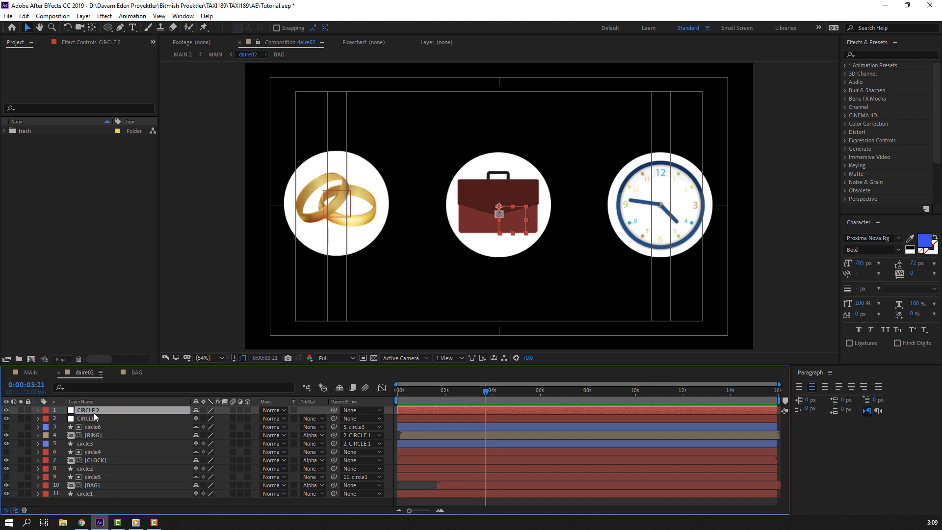
- Parent the BAG and circle1 layers to the CIRCLE 2 null
{"action": "left_click", "coordinate": [96, 486]}
{"action": "left_click", "coordinate": [95, 486], "text": "ctrl"}
{"action": "left_click", "coordinate": [92, 493], "text": "ctrl"}
{"action": "left_click", "coordinate": [96, 485], "text": "ctrl"}
{"action": "left_click", "coordinate": [100, 478], "text": "ctrl"}
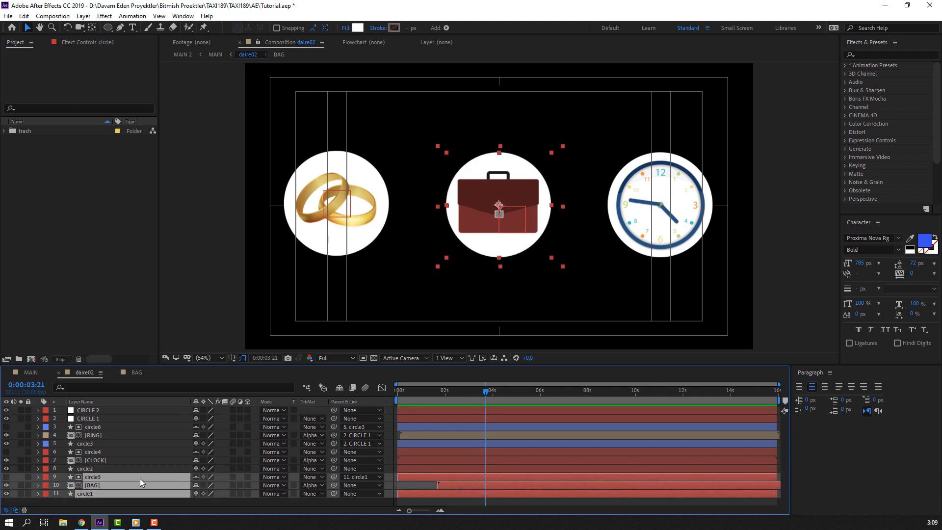
{"action": "left_click", "coordinate": [125, 476], "text": "ctrl"}
{"action": "left_click_drag", "start_coordinate": [336, 485], "coordinate": [96, 410]}
- Keyframe CIRCLE 2's Position at 0:00:02:28, and set its X position to 1568 at 0:00:03:20
{"action": "left_click", "coordinate": [96, 410]}
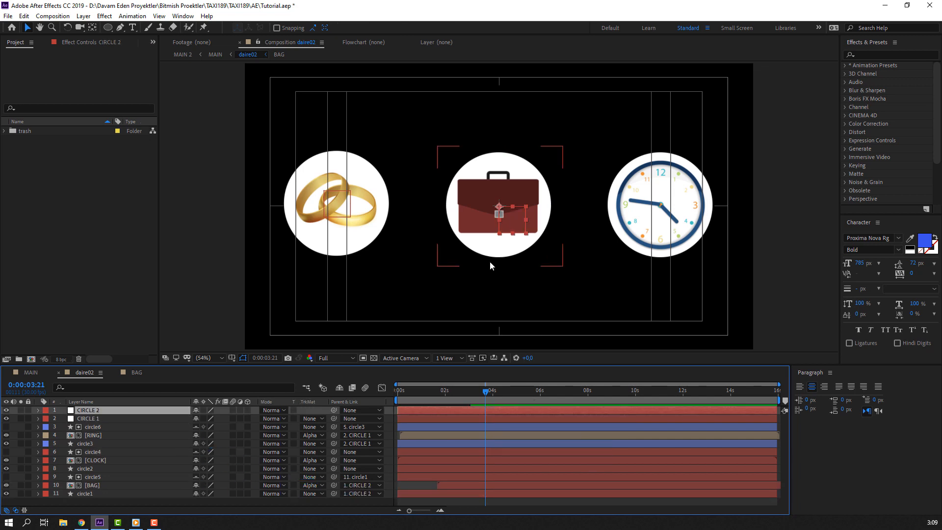
{"action": "left_click_drag", "start_coordinate": [412, 396], "coordinate": [473, 395]}
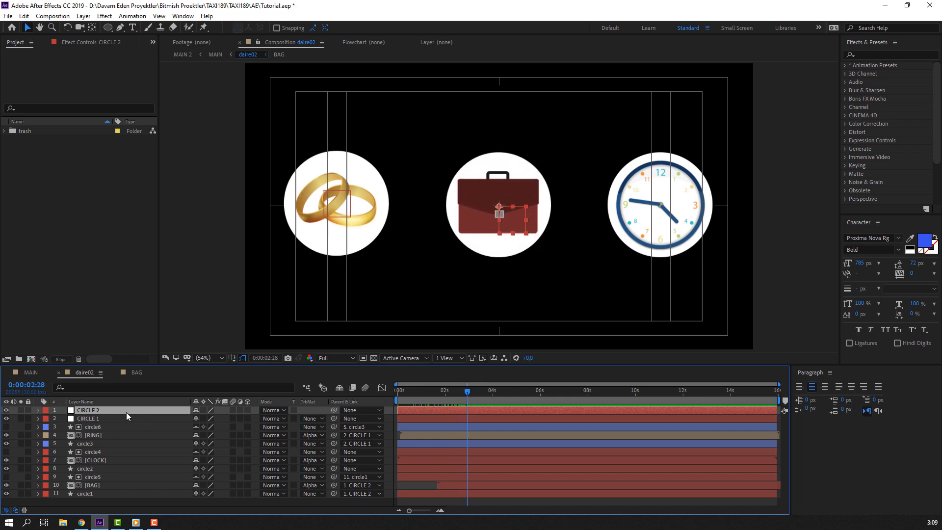
{"action": "key", "text": "alt+shift+p"}
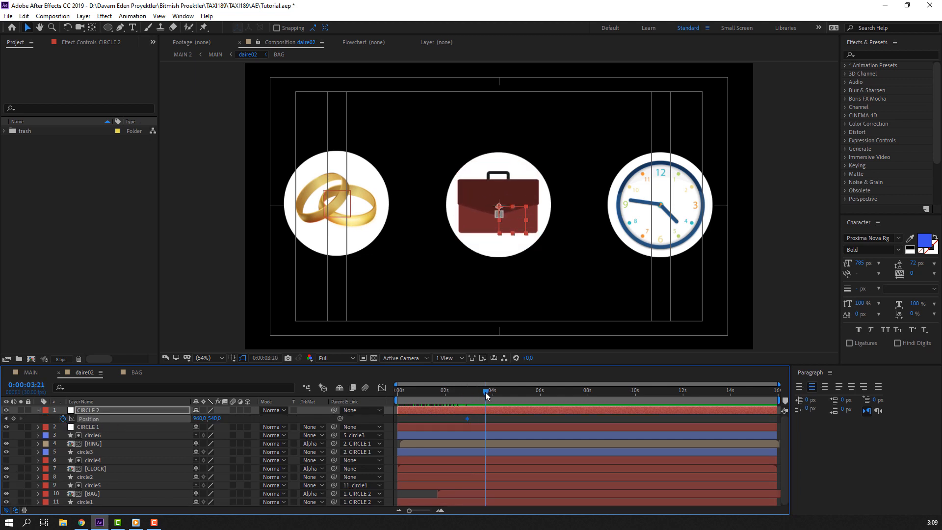
{"action": "left_click_drag", "start_coordinate": [227, 417], "coordinate": [479, 401]}
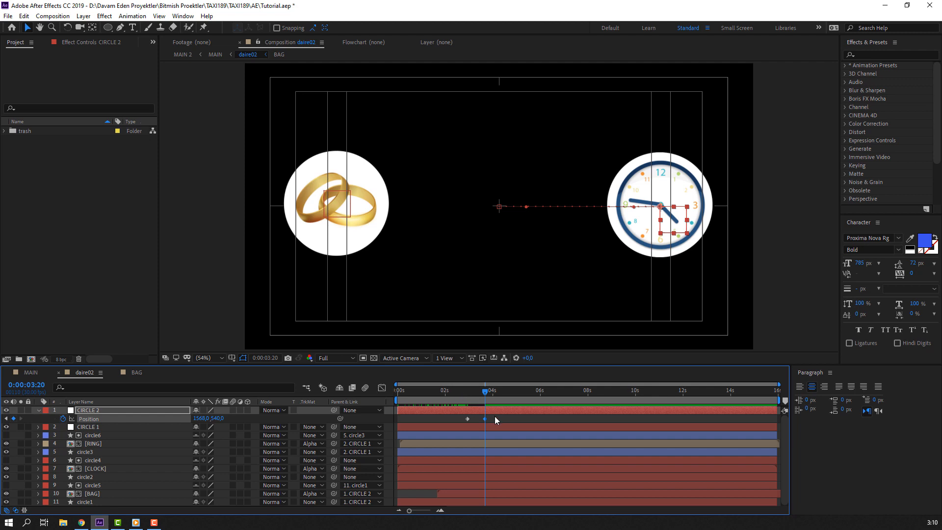
- Apply Easy Ease to CIRCLE 2's two Position keyframes and preview the bag circle's slide from 0:00:02:06
{"action": "right_click", "coordinate": [467, 418]}
{"action": "mouse_move", "coordinate": [540, 412]}
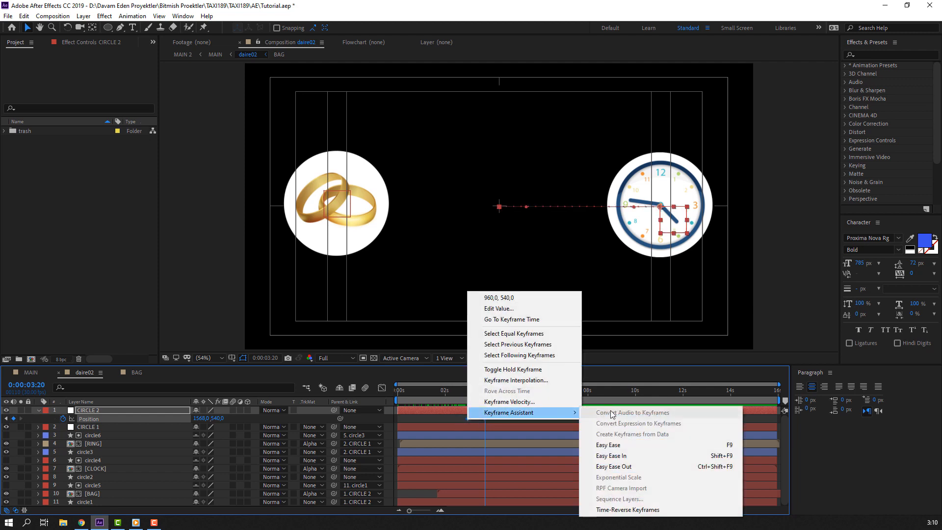
{"action": "left_click", "coordinate": [608, 444]}
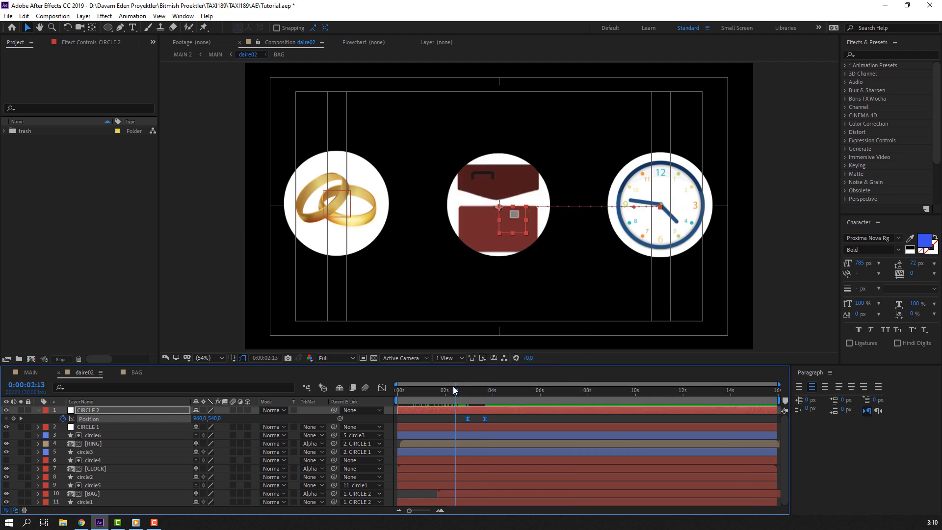
{"action": "key", "text": "space"}
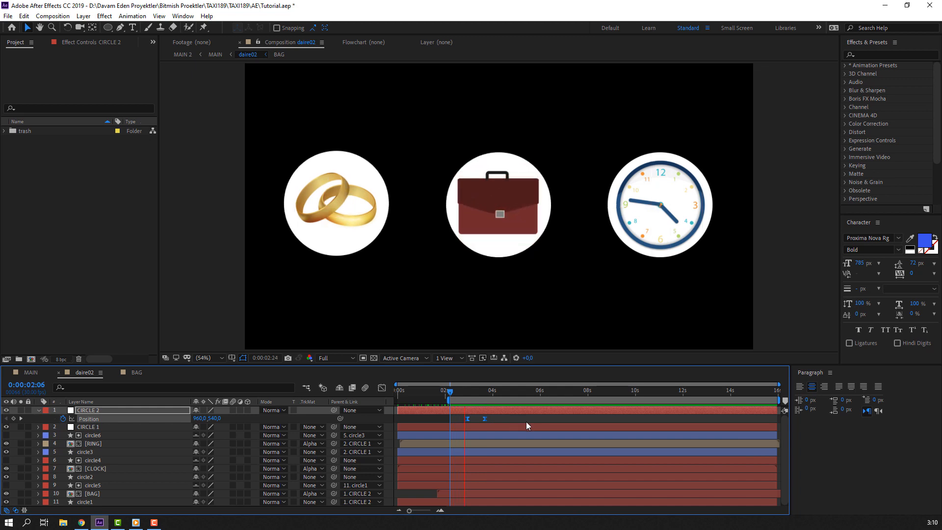
{"action": "key", "text": "space"}
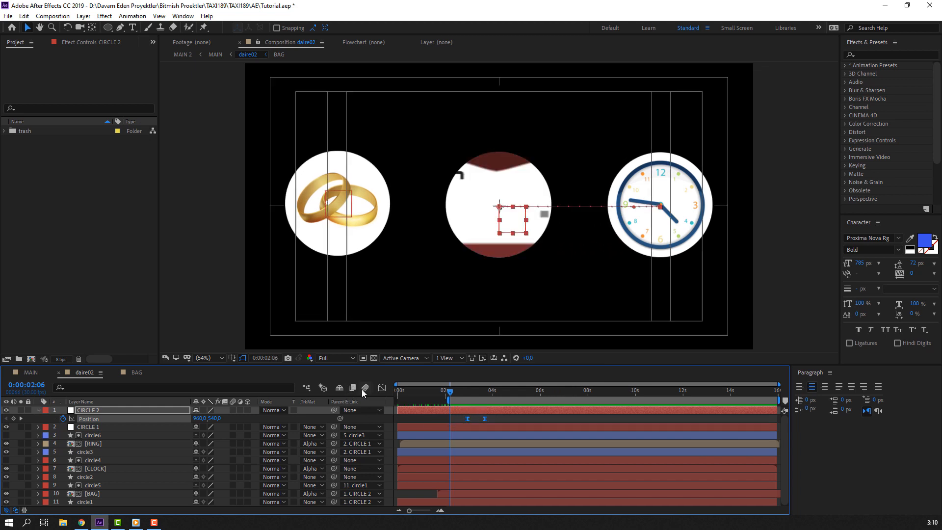
- Reshape CIRCLE 2's Position speed curve so it peaks early and slows gradually into the final keyframe
{"action": "left_click", "coordinate": [381, 388]}
{"action": "key", "text": "equal"}
{"action": "key", "text": "equal"}
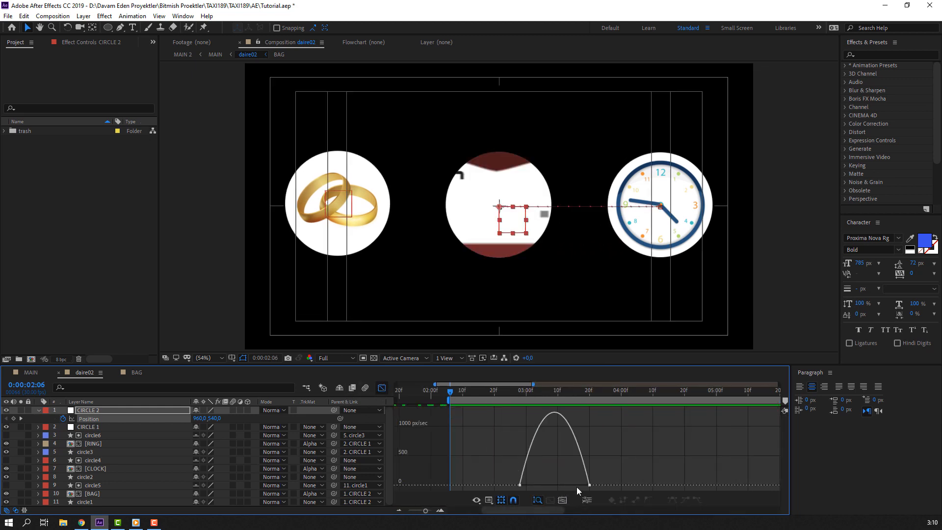
{"action": "left_click_drag", "start_coordinate": [574, 487], "coordinate": [543, 487]}
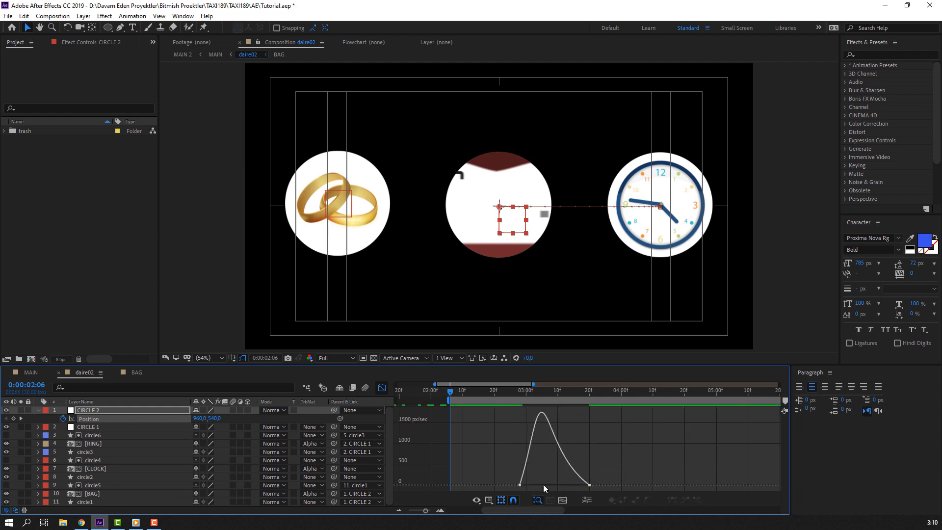
- Leave CIRCLE 2's speed curve and preview the bag circle's slide from 0:00:02:06
{"action": "key", "text": "minus"}
{"action": "key", "text": "minus"}
{"action": "key", "text": "minus"}
{"action": "key", "text": "minus"}
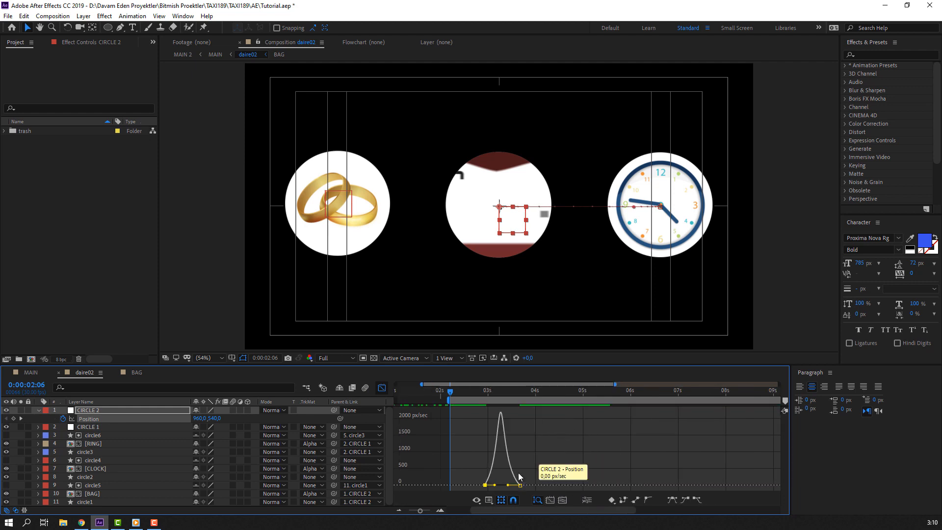
{"action": "left_click", "coordinate": [381, 388]}
{"action": "key", "text": "space"}
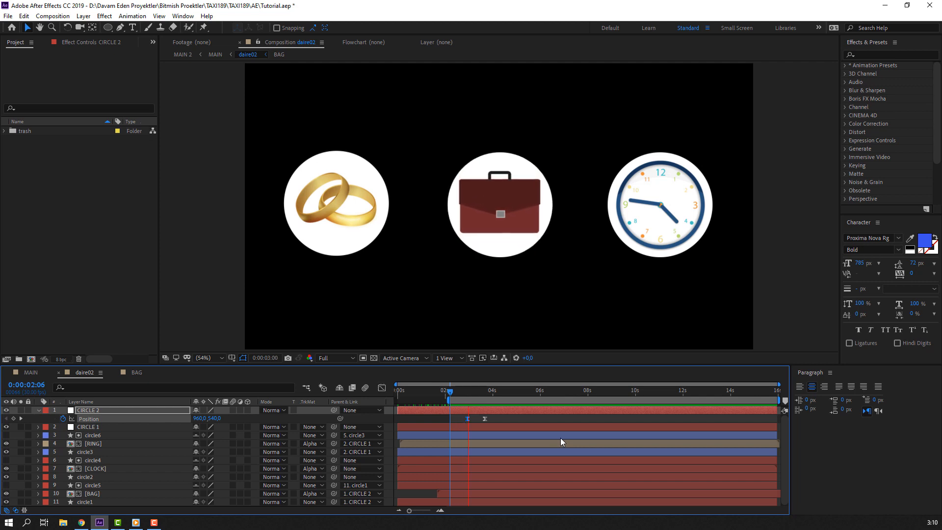
- Slow the bag circle's slide by moving CIRCLE 2's final Position keyframe to about 0:00:04:01, and preview it
{"action": "key", "text": "space"}
{"action": "left_click_drag", "start_coordinate": [485, 419], "coordinate": [493, 418]}
{"action": "key", "text": "space"}
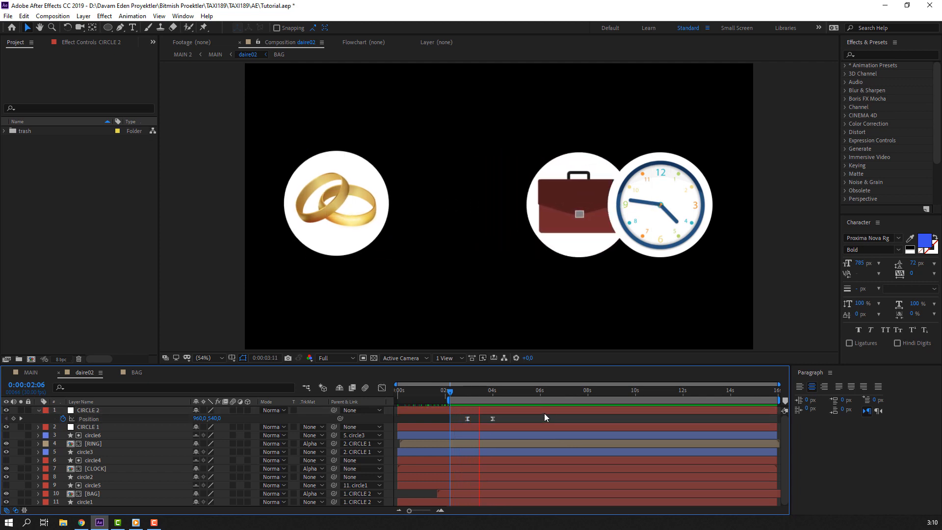
{"action": "key", "text": "space"}
{"action": "left_click", "coordinate": [39, 410]}
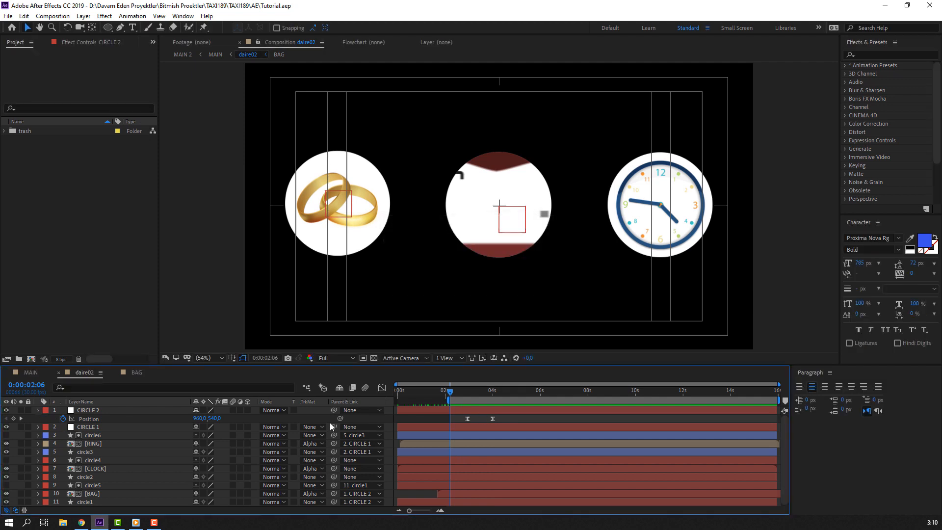
- Move the circle4, CLOCK and circle2 layers together horizontally to the centre of the composition and save the project
{"action": "left_click_drag", "start_coordinate": [448, 400], "coordinate": [369, 405]}
{"action": "left_click_drag", "start_coordinate": [452, 400], "coordinate": [493, 391]}
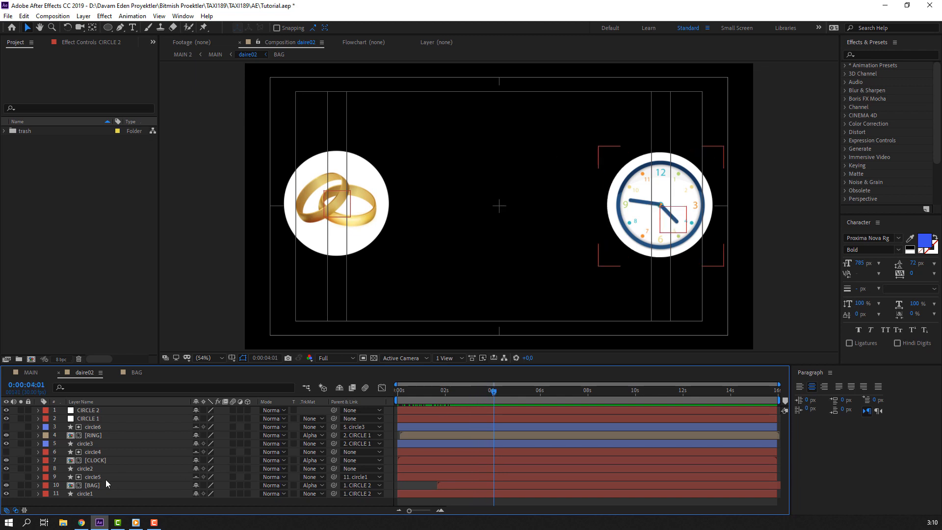
{"action": "left_click", "coordinate": [88, 469]}
{"action": "left_click", "coordinate": [95, 460], "text": "ctrl"}
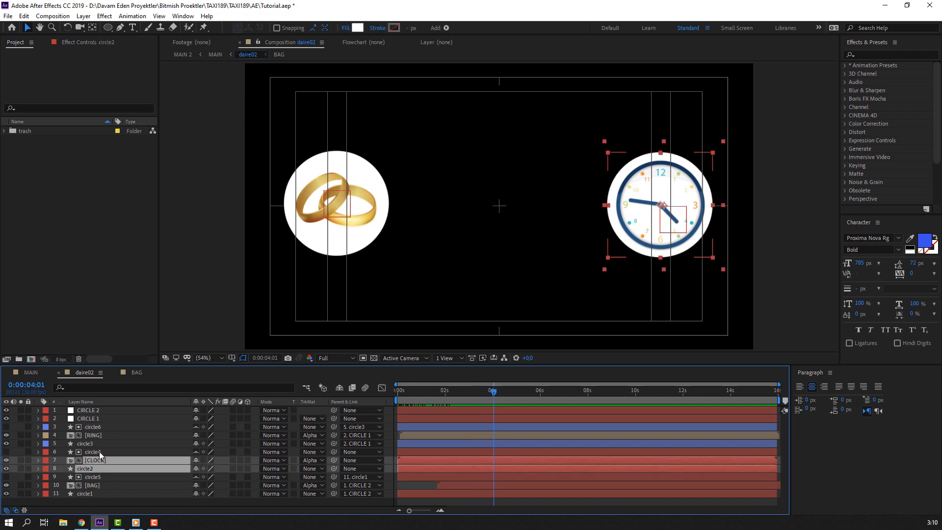
{"action": "left_click", "coordinate": [99, 451], "text": "ctrl"}
{"action": "left_click_drag", "start_coordinate": [653, 242], "coordinate": [492, 246]}
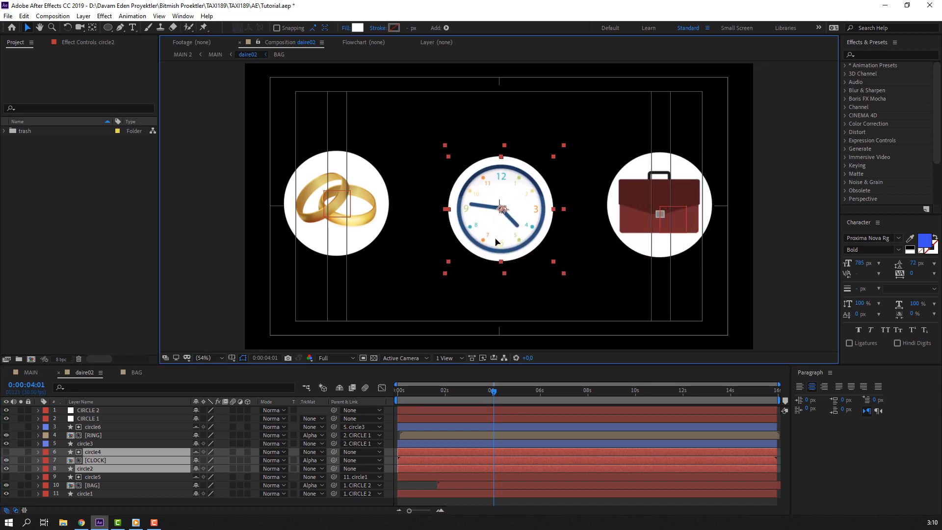
{"action": "key", "text": "ctrl+z"}
{"action": "key", "text": "shift+Left"}
{"action": "key", "text": "shift+Left"}
{"action": "key", "text": "shift+Left"}
{"action": "key", "text": "shift+Left"}
{"action": "key", "text": "shift+Left"}
{"action": "key", "text": "shift+Left"}
{"action": "key", "text": "shift+Left"}
{"action": "key", "text": "shift+Left"}
{"action": "key", "text": "shift+Left"}
{"action": "key", "text": "shift+Left"}
{"action": "key", "text": "shift+Left"}
{"action": "key", "text": "shift+Left"}
{"action": "key", "text": "shift+Left"}
{"action": "key", "text": "shift+Left"}
{"action": "key", "text": "shift+Left"}
{"action": "key", "text": "shift+Left"}
{"action": "key", "text": "shift+Left"}
{"action": "key", "text": "shift+Left"}
{"action": "key", "text": "shift+Left"}
{"action": "key", "text": "shift+Left"}
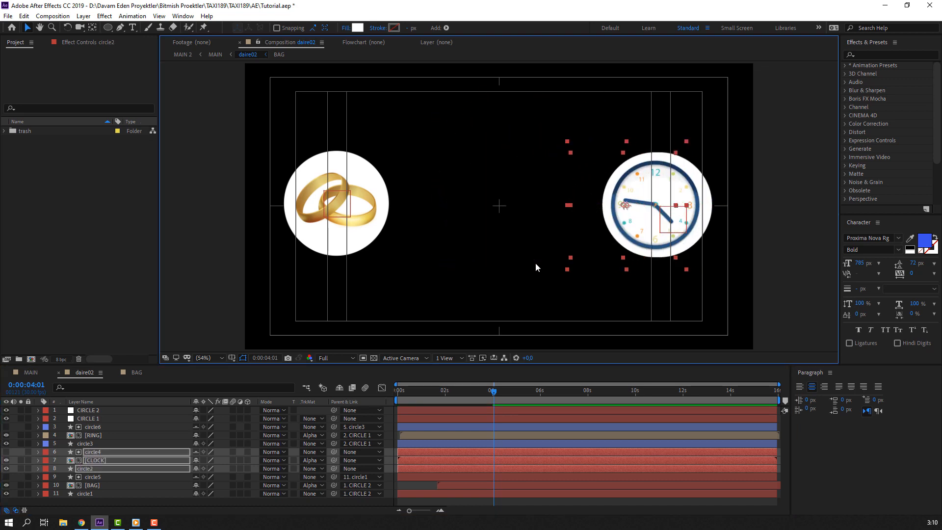
{"action": "key", "text": "shift+Left"}
{"action": "key", "text": "shift+Left"}
{"action": "key", "text": "shift+Left"}
{"action": "key", "text": "shift+Left"}
{"action": "key", "text": "shift+Left"}
{"action": "key", "text": "shift+Left"}
{"action": "key", "text": "shift+Left"}
{"action": "key", "text": "shift+Left"}
{"action": "key", "text": "shift+Left"}
{"action": "key", "text": "shift+Left"}
{"action": "key", "text": "shift+Left"}
{"action": "key", "text": "shift+Left"}
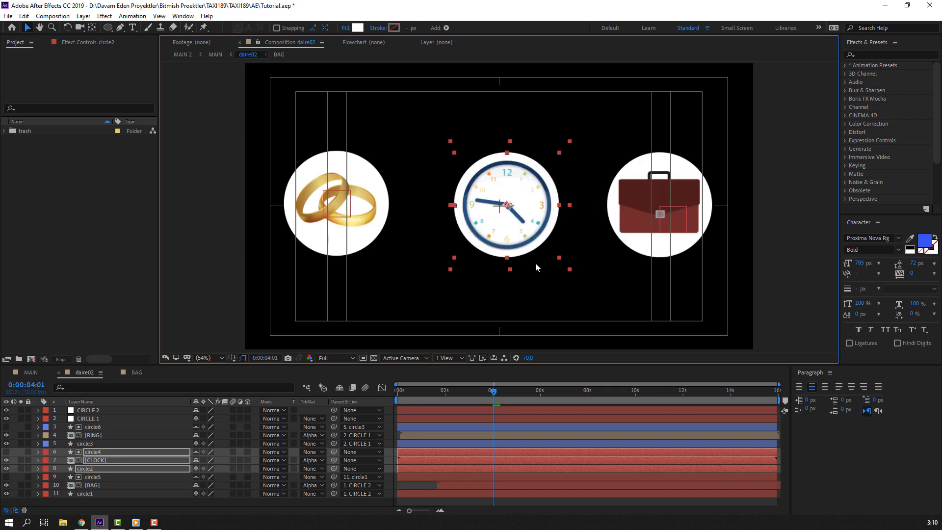
{"action": "key", "text": "Right"}
{"action": "key", "text": "Right"}
{"action": "key", "text": "Right"}
{"action": "key", "text": "Right"}
{"action": "key", "text": "Right"}
{"action": "key", "text": "Right"}
{"action": "key", "text": "Right"}
{"action": "key", "text": "Right"}
{"action": "key", "text": "Right"}
{"action": "key", "text": "Right"}
{"action": "key", "text": "Right"}
{"action": "key", "text": "Right"}
{"action": "key", "text": "Right"}
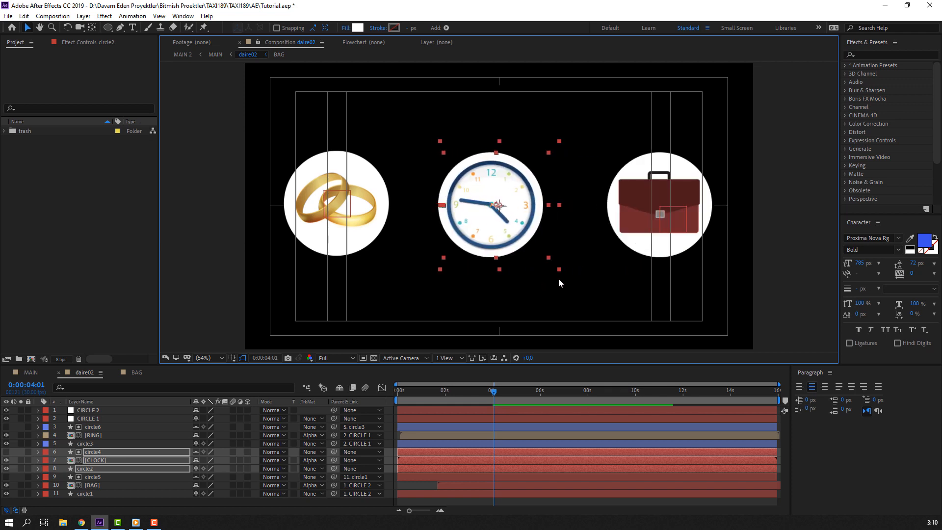
{"action": "left_click", "coordinate": [131, 501]}
{"action": "key", "text": "ctrl+s"}
- Parent the circle4 matte layer to circle2
{"action": "left_click", "coordinate": [131, 451]}
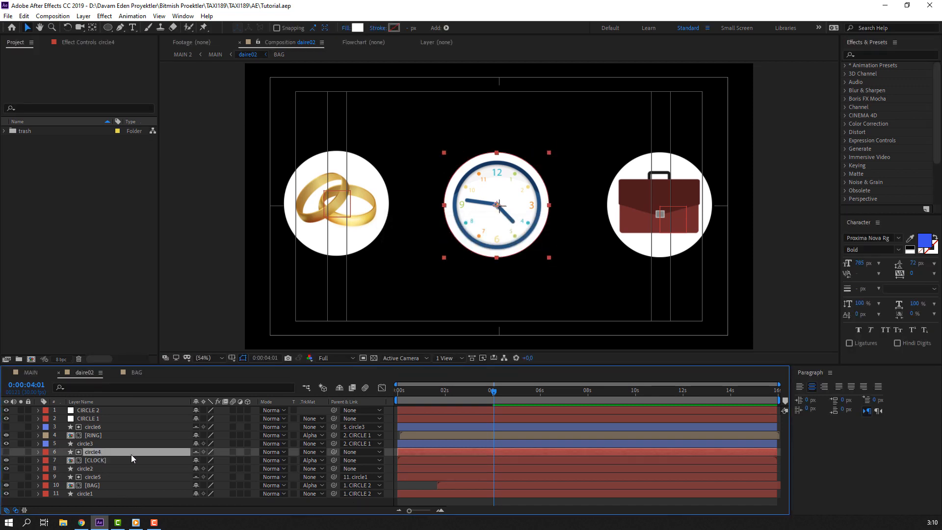
{"action": "left_click_drag", "start_coordinate": [334, 452], "coordinate": [96, 469]}
{"action": "left_click_drag", "start_coordinate": [422, 395], "coordinate": [504, 398]}
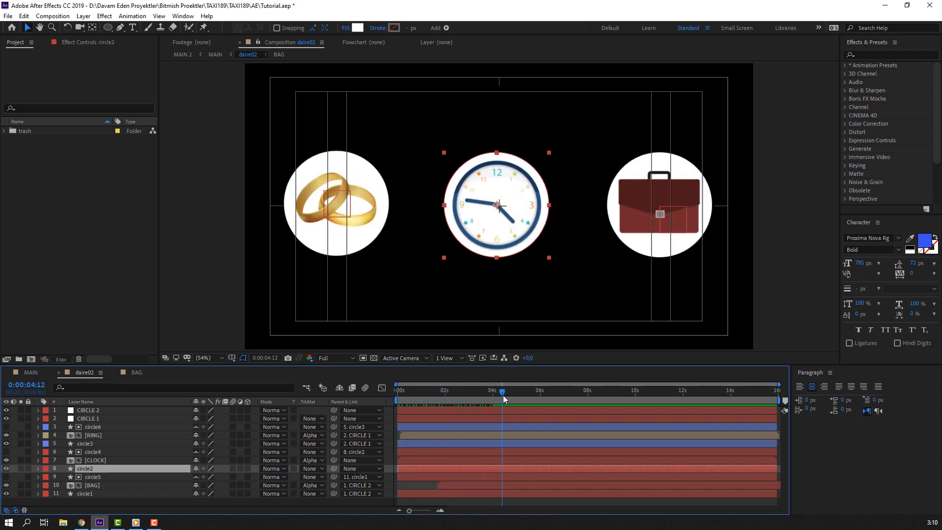
- Copy circle1's Scale keyframes and paste them onto circle2 starting at 0:00:04:01
{"action": "left_click", "coordinate": [95, 491]}
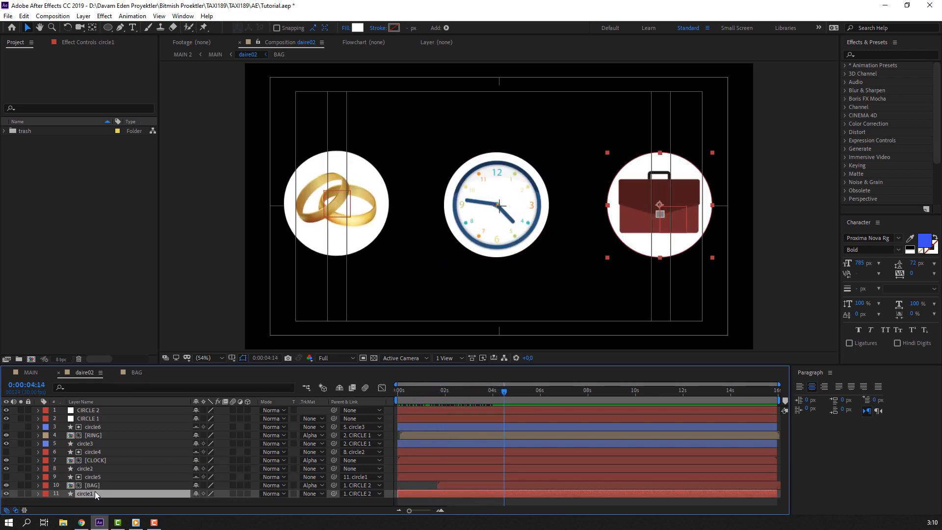
{"action": "key", "text": "s"}
{"action": "left_click", "coordinate": [105, 502]}
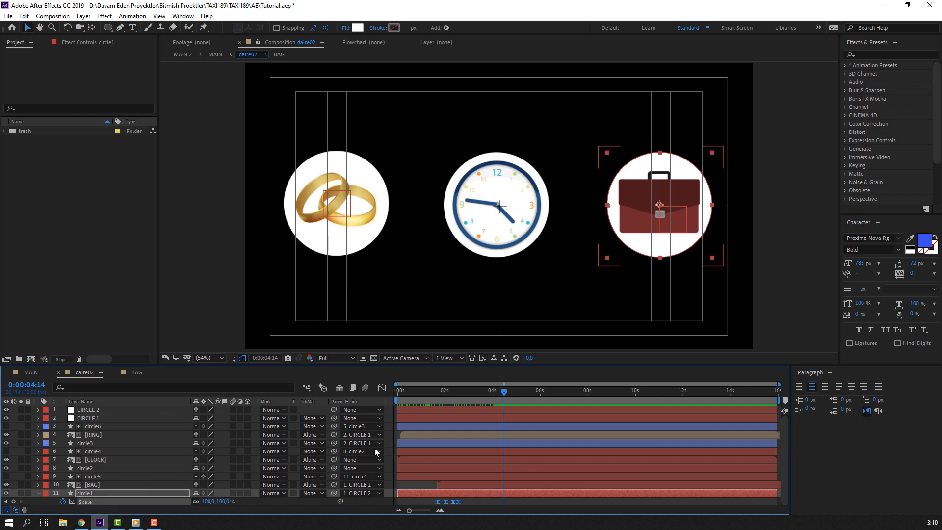
{"action": "left_click", "coordinate": [438, 391]}
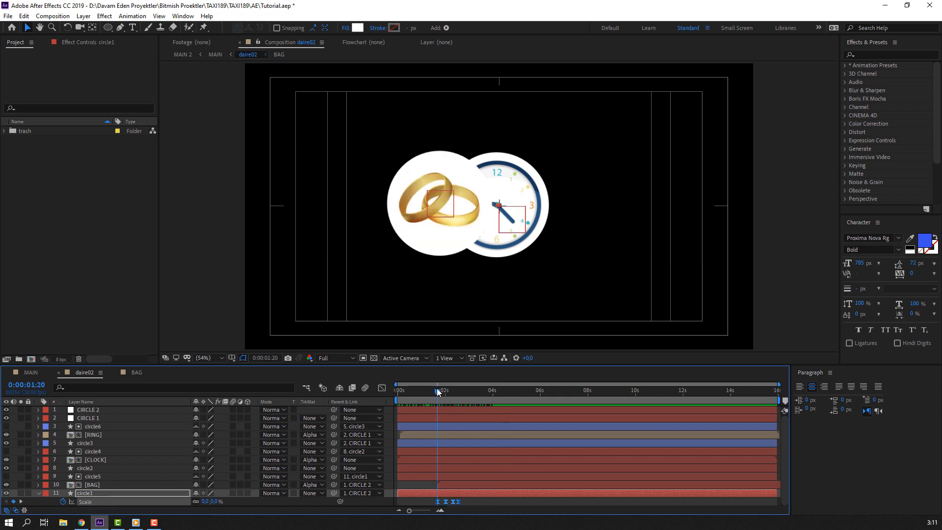
{"action": "left_click", "coordinate": [23, 16]}
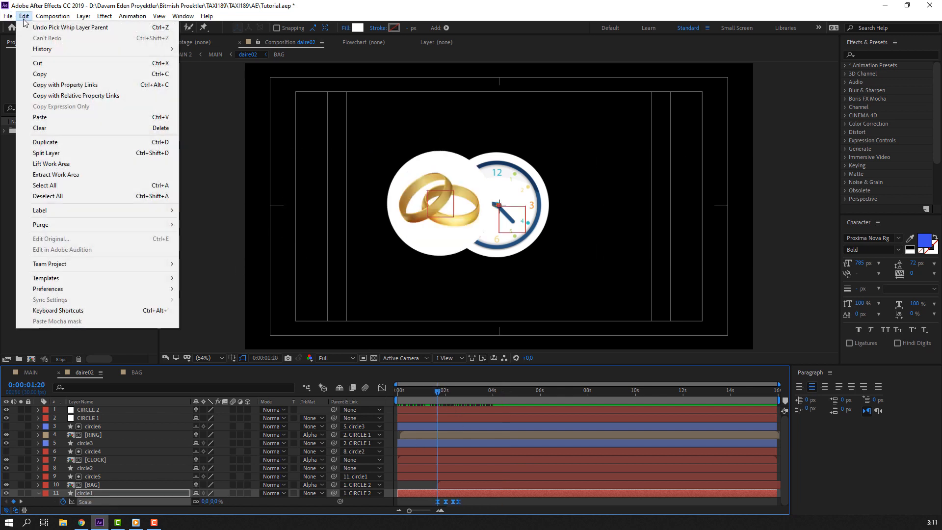
{"action": "left_click", "coordinate": [40, 73]}
{"action": "left_click", "coordinate": [90, 468]}
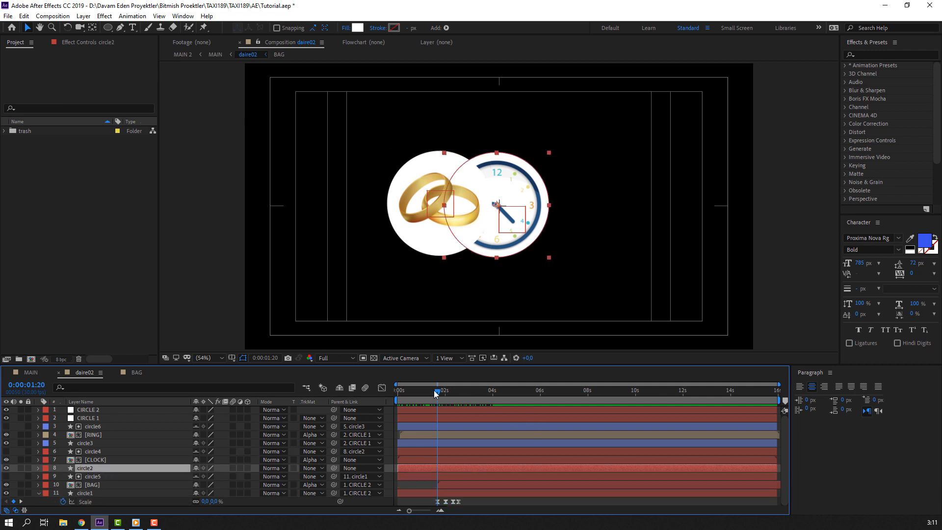
{"action": "left_click_drag", "start_coordinate": [436, 393], "coordinate": [494, 393]}
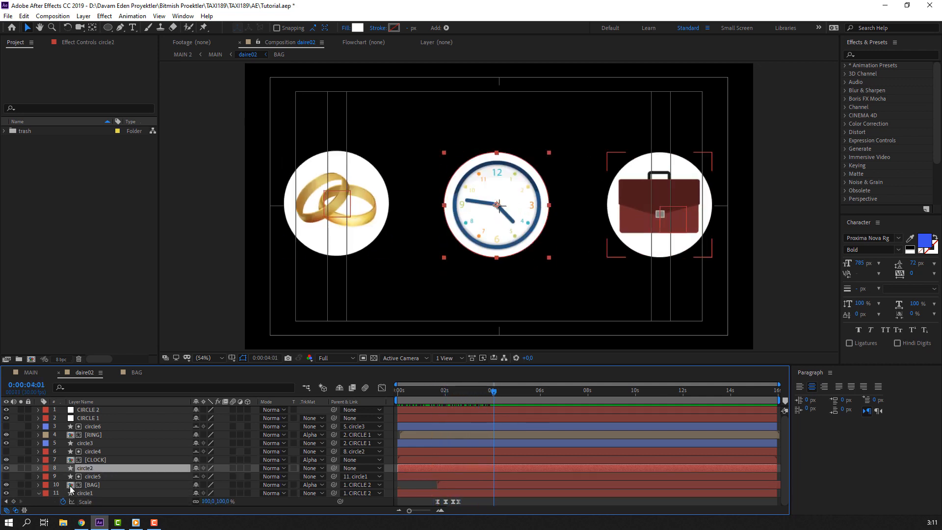
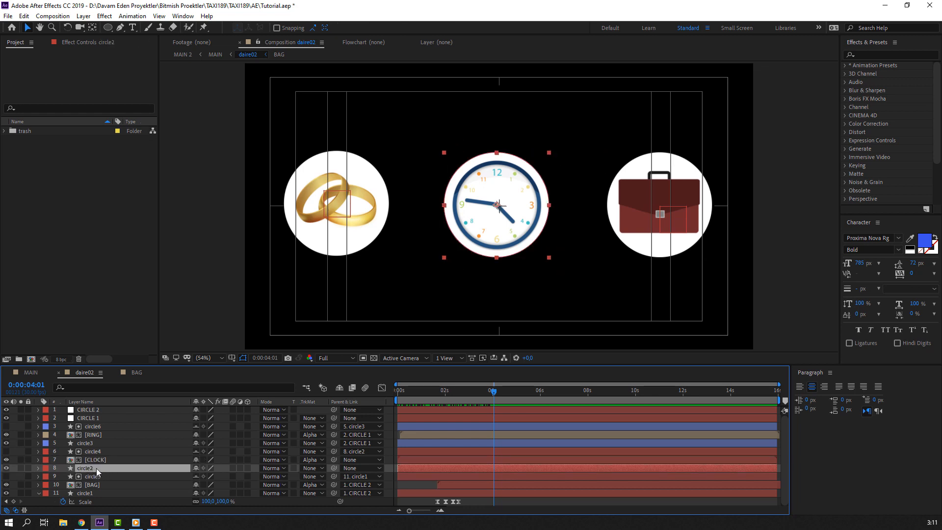
{"action": "left_click", "coordinate": [23, 16]}
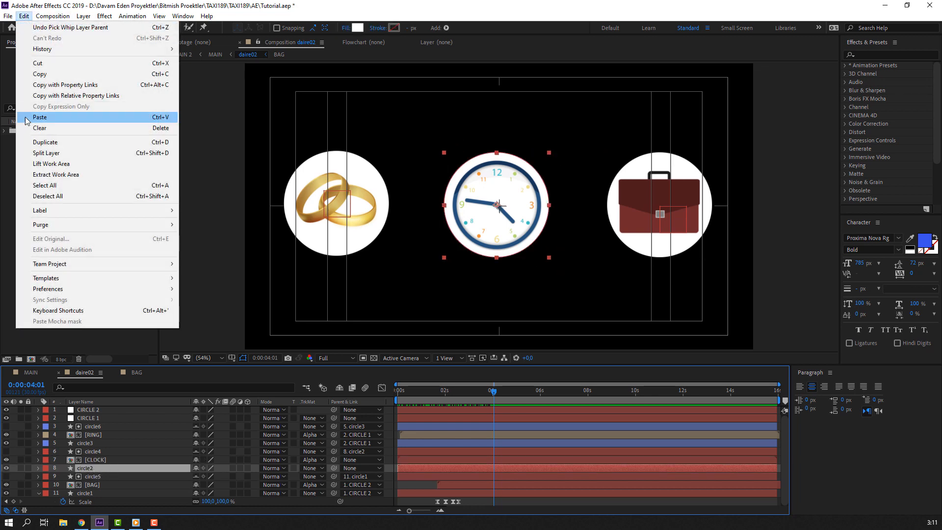
{"action": "left_click", "coordinate": [59, 117]}
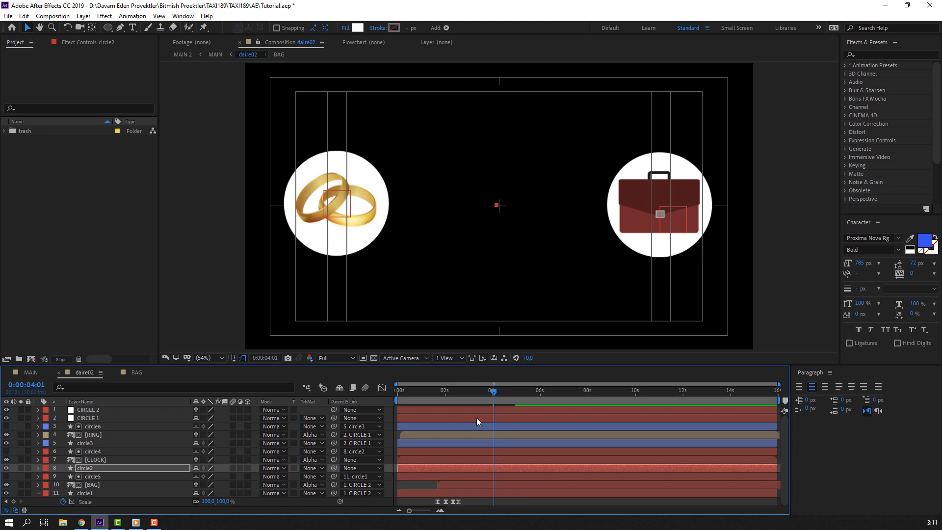
{"action": "left_click", "coordinate": [39, 494]}
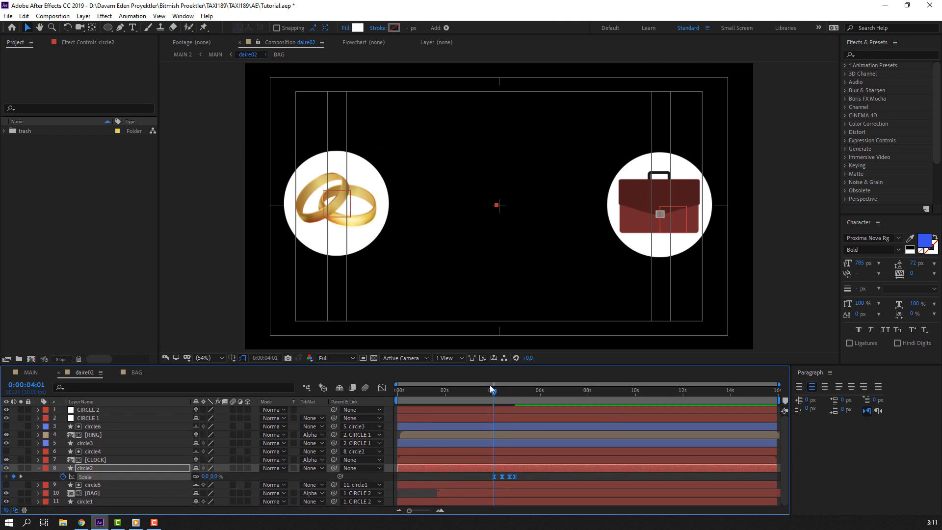
- Shift circle2's Scale keyframes earlier to start at about 3.5 seconds, and preview the clock circle popping in
{"action": "mouse_move", "coordinate": [489, 385]}
{"action": "left_mouse_down"}
{"action": "mouse_move", "coordinate": [444, 394]}
{"action": "mouse_move", "coordinate": [489, 395]}
{"action": "left_mouse_up"}
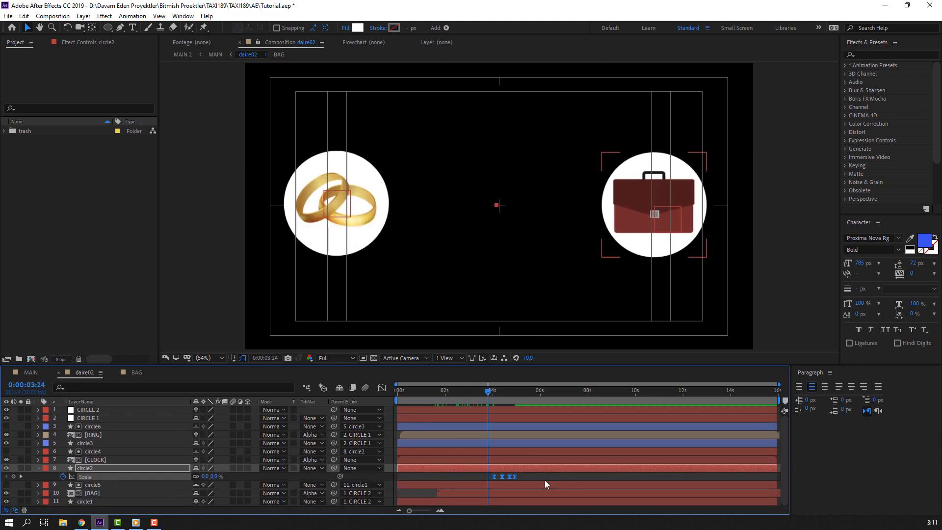
{"action": "left_click_drag", "start_coordinate": [495, 476], "coordinate": [485, 476]}
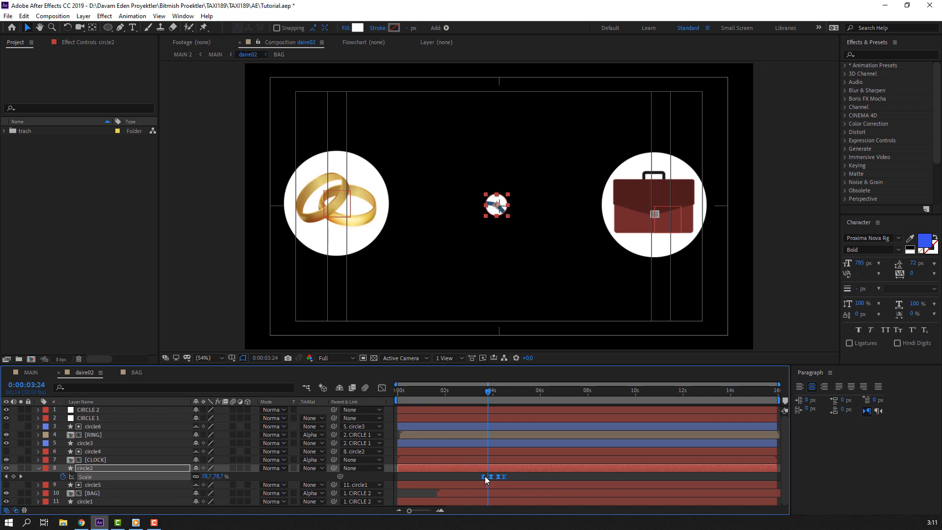
{"action": "left_click", "coordinate": [471, 393]}
{"action": "left_click_drag", "start_coordinate": [470, 395], "coordinate": [501, 398]}
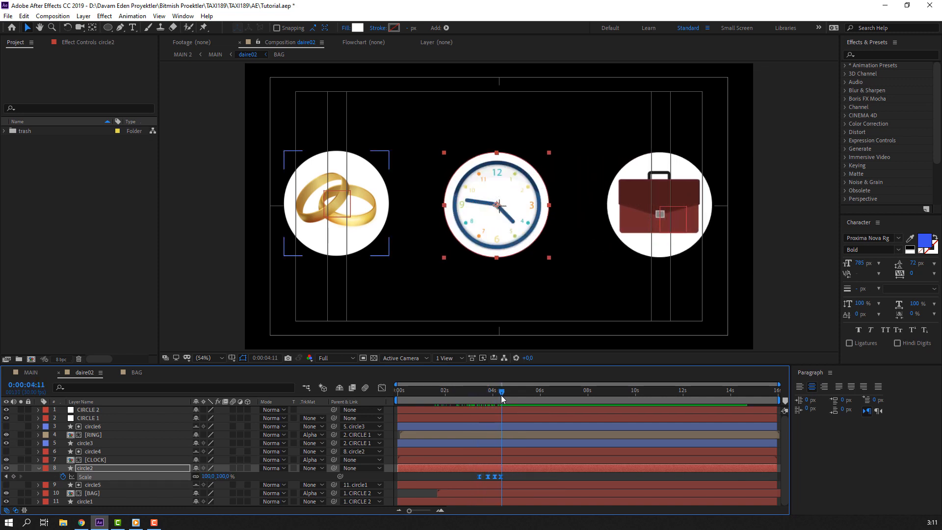
{"action": "left_click", "coordinate": [515, 478]}
{"action": "key", "text": "space"}
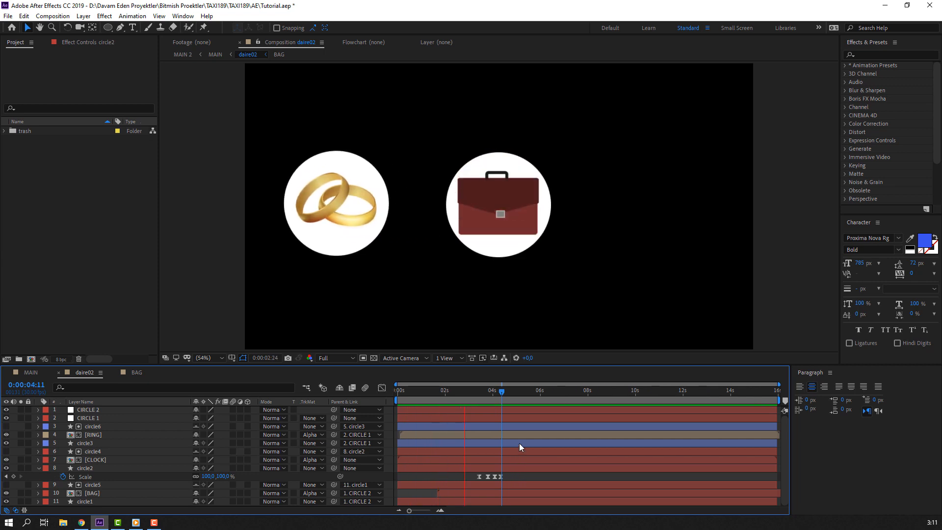
{"action": "mouse_move", "coordinate": [500, 392]}
{"action": "left_mouse_down"}
{"action": "mouse_move", "coordinate": [475, 395]}
{"action": "mouse_move", "coordinate": [508, 393]}
{"action": "left_mouse_up"}
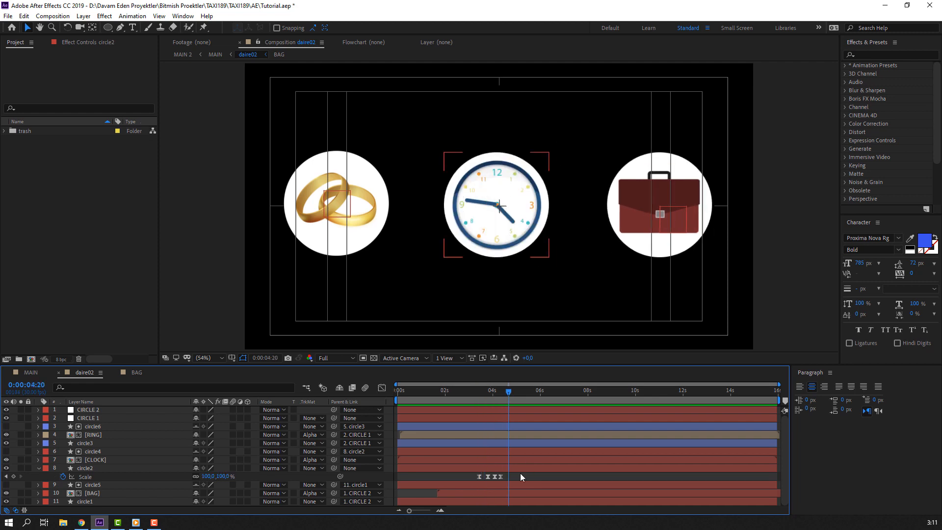
- Open the CLOCK composition and add Position keyframes to clock1, clock2 and clock3 at 0:00:03:14
{"action": "double_click", "coordinate": [103, 462]}
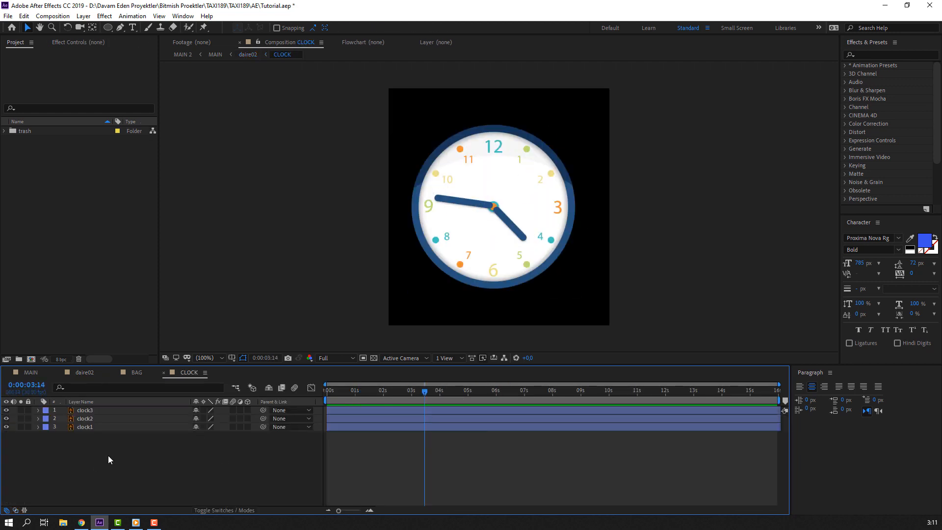
{"action": "left_click_drag", "start_coordinate": [108, 459], "coordinate": [124, 408]}
{"action": "key", "text": "p"}
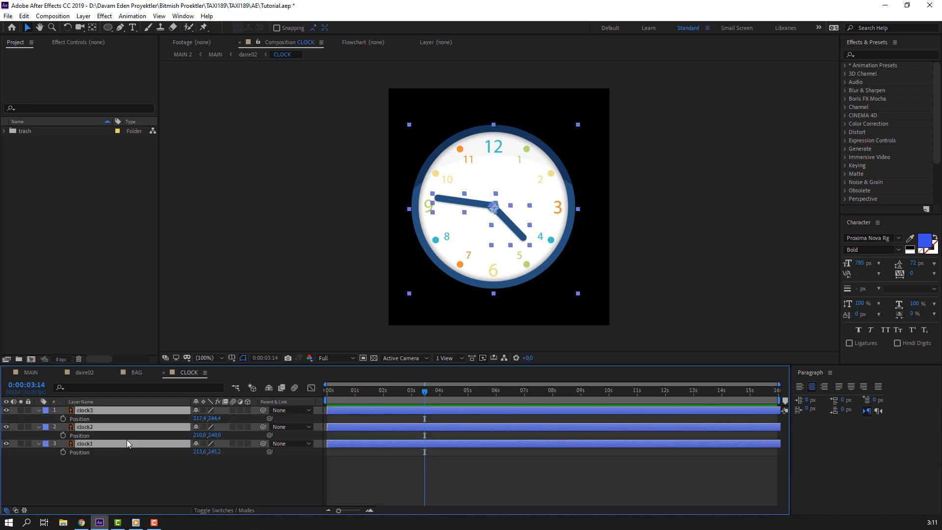
{"action": "key", "text": "alt+shift+p"}
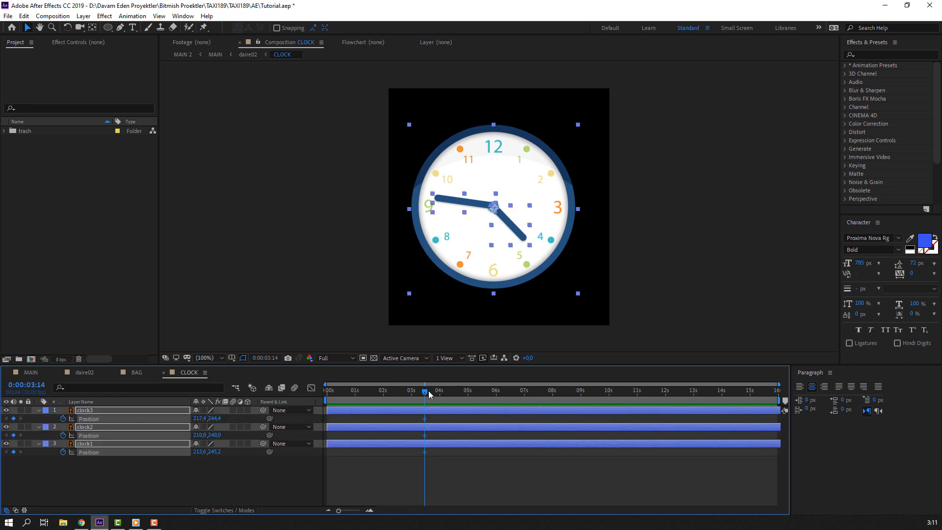
- Keyframe off-frame starting Positions at 0:00:00:19: clock3 at 217.4, 508.4, clock2 at -77.2, 240.0 and clock1 at 213.6, -179.8
{"action": "left_click", "coordinate": [366, 392]}
{"action": "left_click", "coordinate": [211, 470]}
{"action": "left_click_drag", "start_coordinate": [214, 418], "coordinate": [58, 437]}
{"action": "key", "text": "ctrl+z"}
{"action": "left_click_drag", "start_coordinate": [215, 452], "coordinate": [172, 464]}
- Apply Easy Ease to all Position keyframes of clock1, clock2 and clock3
{"action": "left_click_drag", "start_coordinate": [389, 415], "coordinate": [335, 450]}
{"action": "right_click", "coordinate": [345, 452]}
{"action": "mouse_move", "coordinate": [392, 445]}
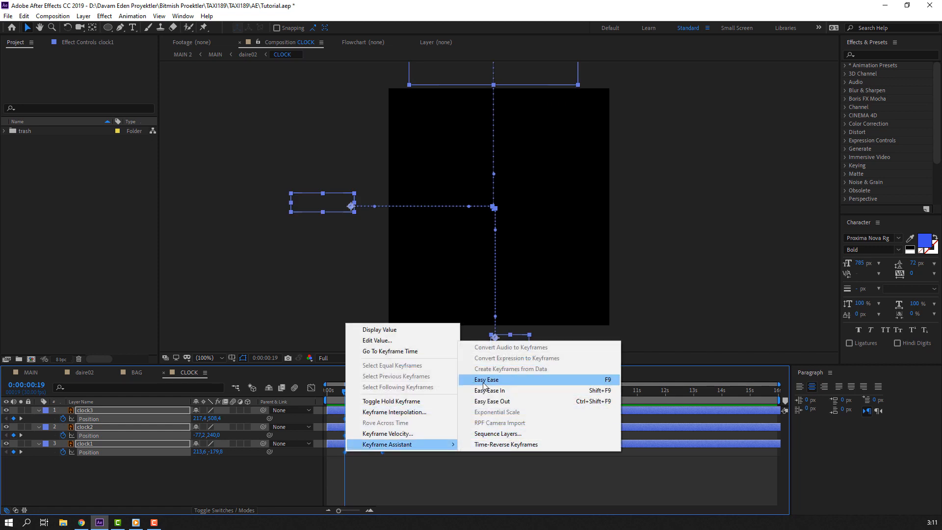
{"action": "left_click", "coordinate": [486, 380]}
- Reshape the three clock layers' Position speed curves to peak early and slow into the final keyframes, and preview the assembly
{"action": "left_click", "coordinate": [311, 388]}
{"action": "left_click_drag", "start_coordinate": [384, 480], "coordinate": [370, 481]}
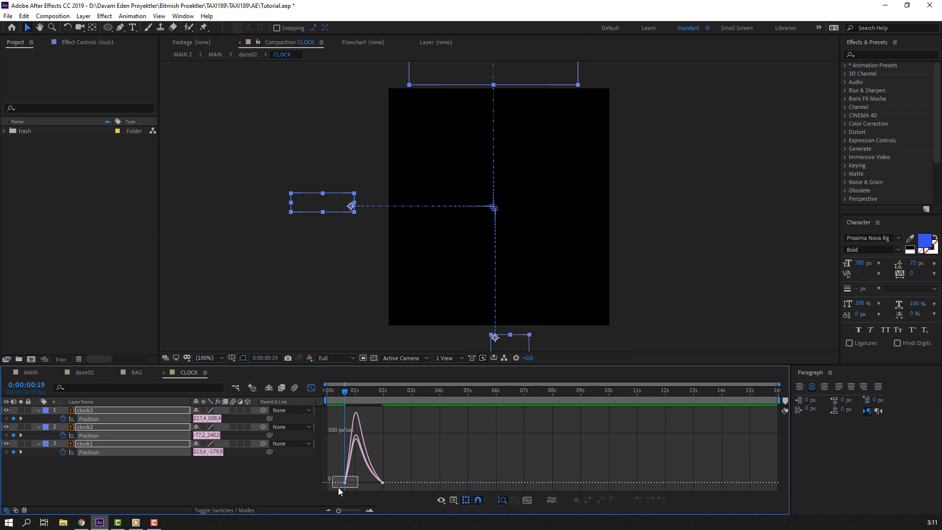
{"action": "key", "text": "equal"}
{"action": "key", "text": "equal"}
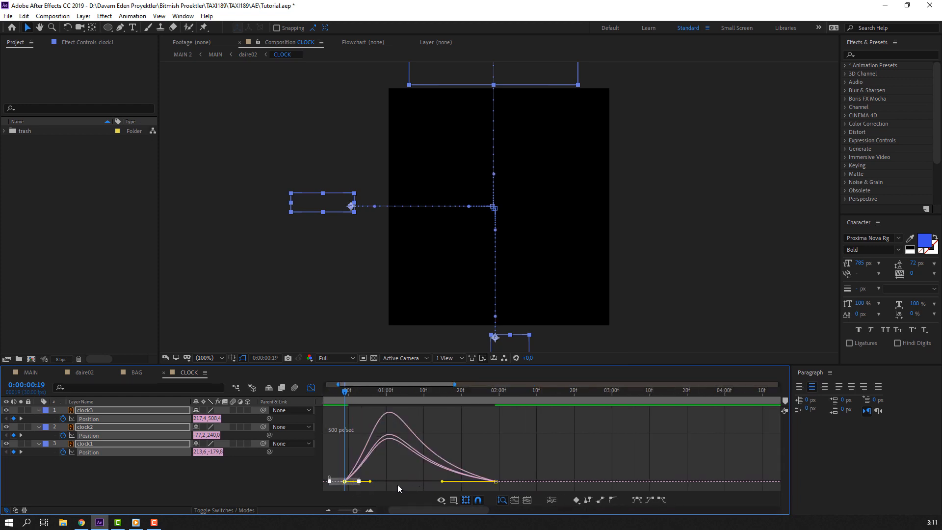
{"action": "key", "text": "minus"}
{"action": "key", "text": "minus"}
{"action": "key", "text": "space"}
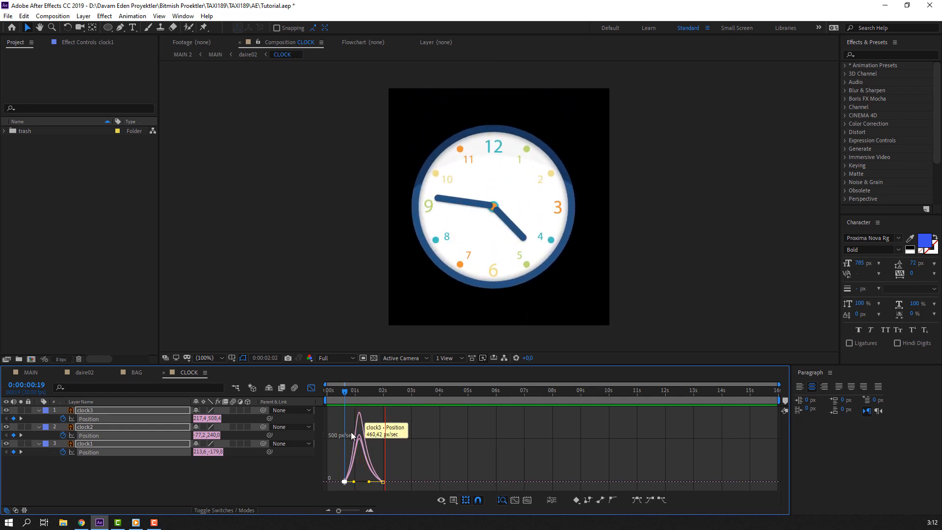
{"action": "key", "text": "space"}
{"action": "left_click", "coordinate": [312, 388]}
{"action": "left_click_drag", "start_coordinate": [352, 394], "coordinate": [401, 393]}
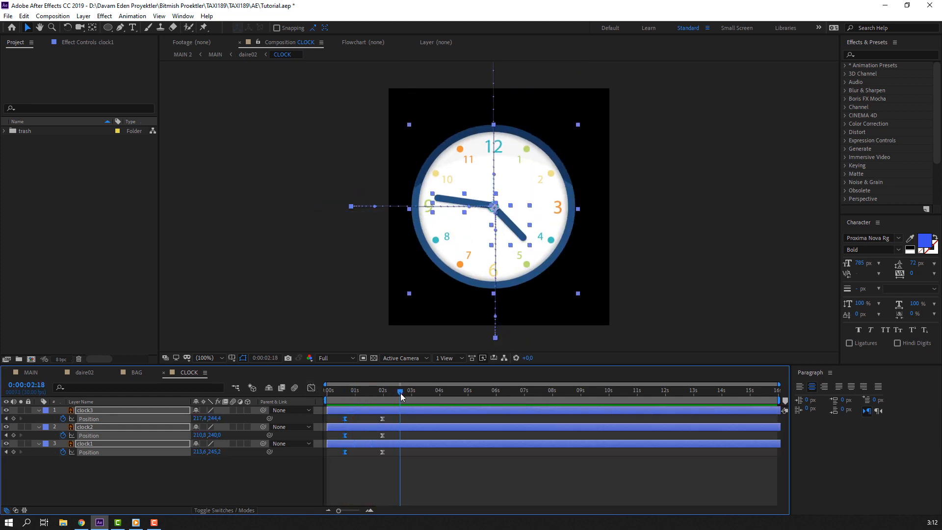
- Keyframe clock3's Rotation from 0° at 0:00:02:01 to 24° at 0:00:06:18
{"action": "left_click", "coordinate": [519, 231]}
{"action": "key", "text": "period"}
{"action": "mouse_move", "coordinate": [378, 391]}
{"action": "left_mouse_down"}
{"action": "mouse_move", "coordinate": [363, 391]}
{"action": "mouse_move", "coordinate": [384, 397]}
{"action": "left_mouse_up"}
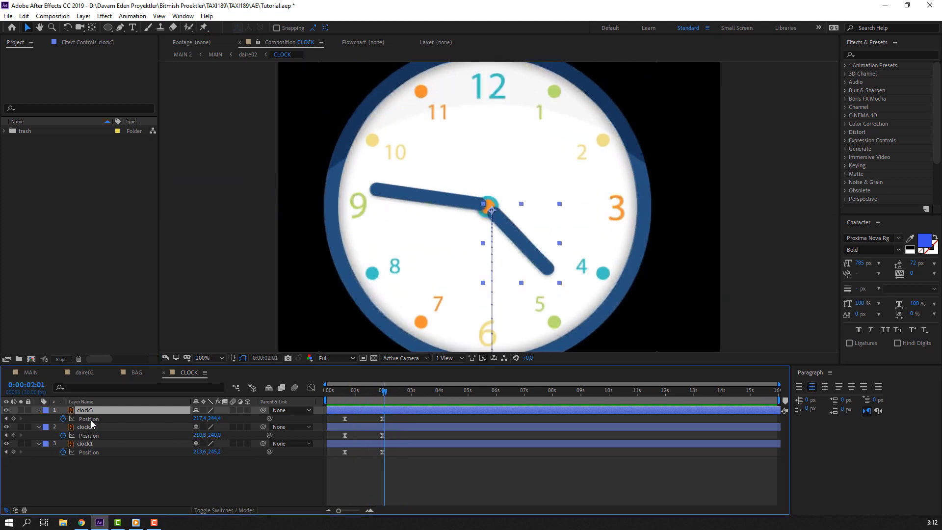
{"action": "left_click", "coordinate": [63, 419]}
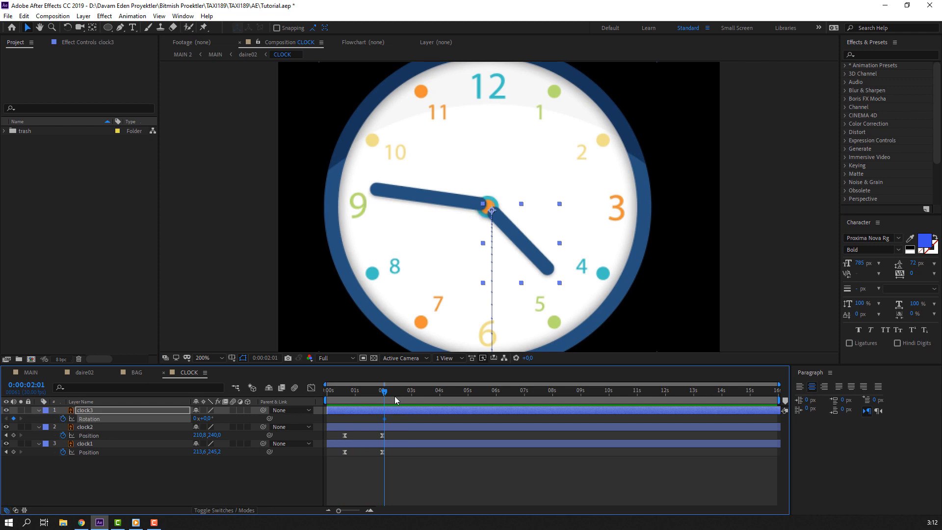
{"action": "left_click_drag", "start_coordinate": [387, 399], "coordinate": [398, 398]}
{"action": "left_click_drag", "start_coordinate": [514, 399], "coordinate": [513, 400]}
{"action": "left_click", "coordinate": [139, 475]}
{"action": "left_click_drag", "start_coordinate": [204, 419], "coordinate": [216, 419]}
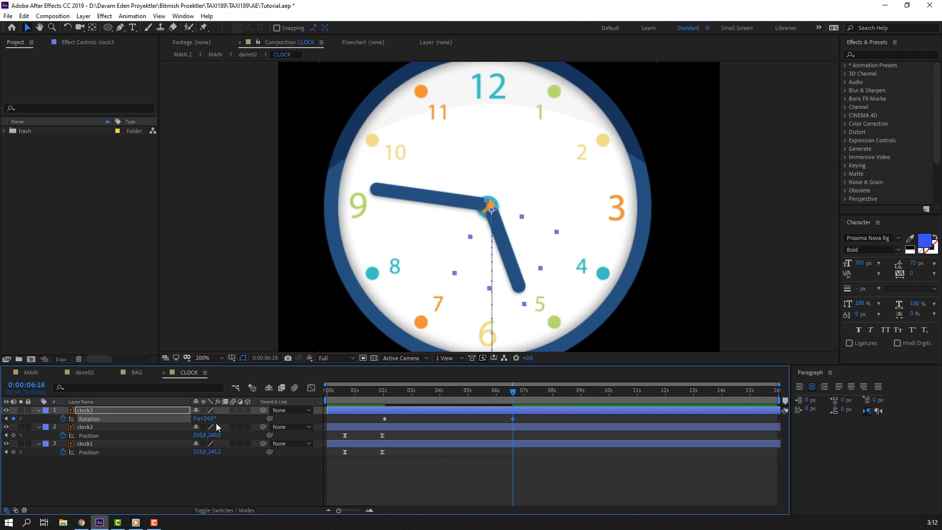
- Keyframe clock2's Rotation from 0° at 0:00:02:01 to 103° at 0:00:06:18, and preview the turning hands
{"action": "left_click", "coordinate": [426, 206]}
{"action": "left_click", "coordinate": [382, 392]}
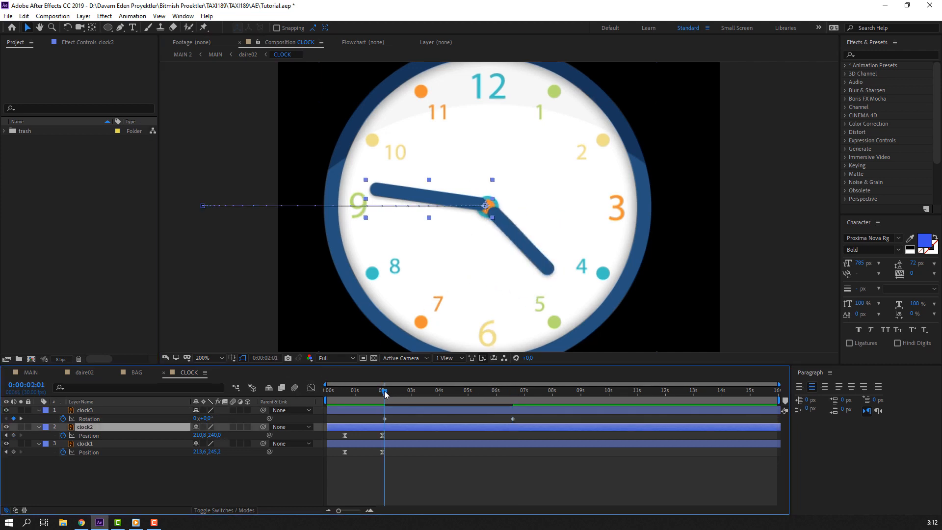
{"action": "key", "text": "alt+shift+r"}
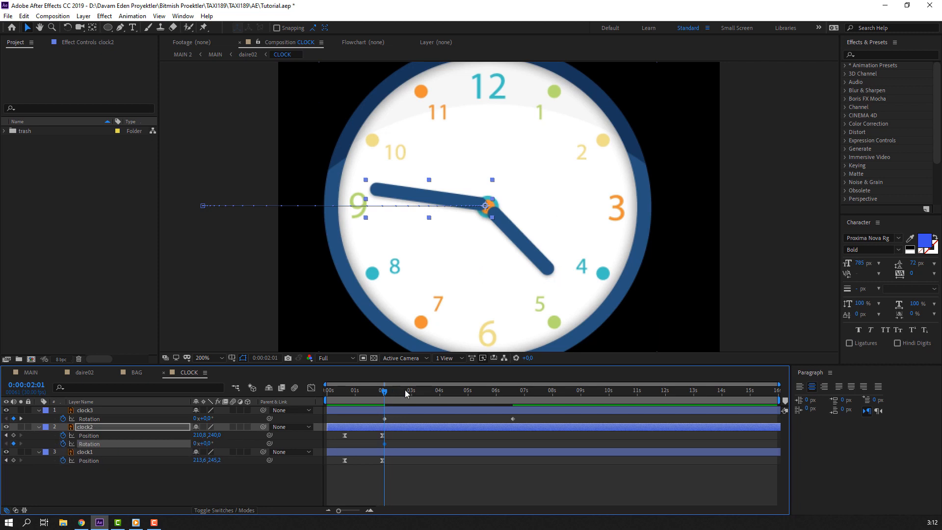
{"action": "left_click_drag", "start_coordinate": [406, 393], "coordinate": [513, 393]}
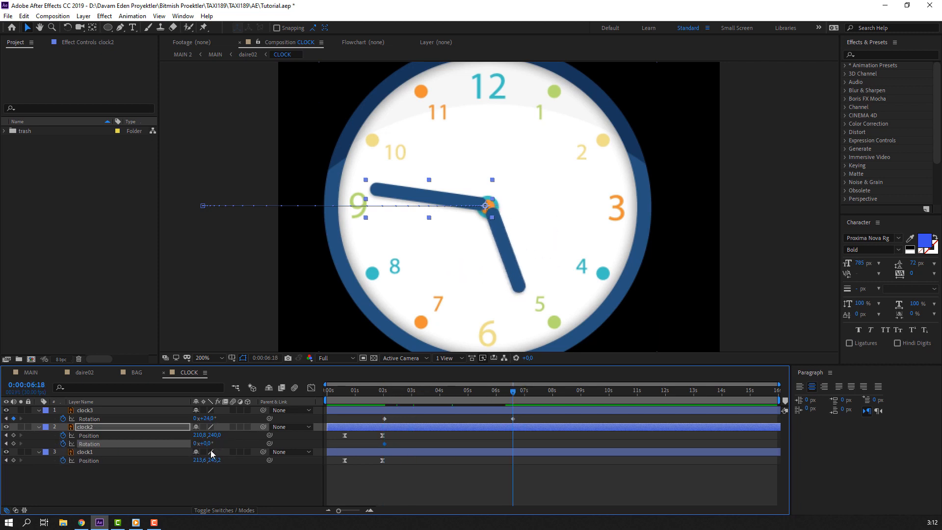
{"action": "left_click_drag", "start_coordinate": [205, 443], "coordinate": [265, 445]}
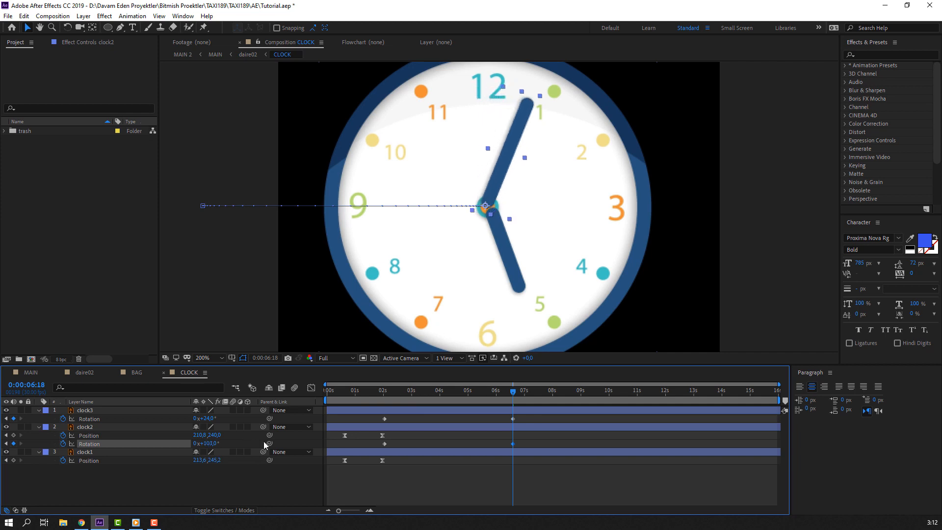
{"action": "left_click_drag", "start_coordinate": [352, 391], "coordinate": [446, 395]}
{"action": "key", "text": "space"}
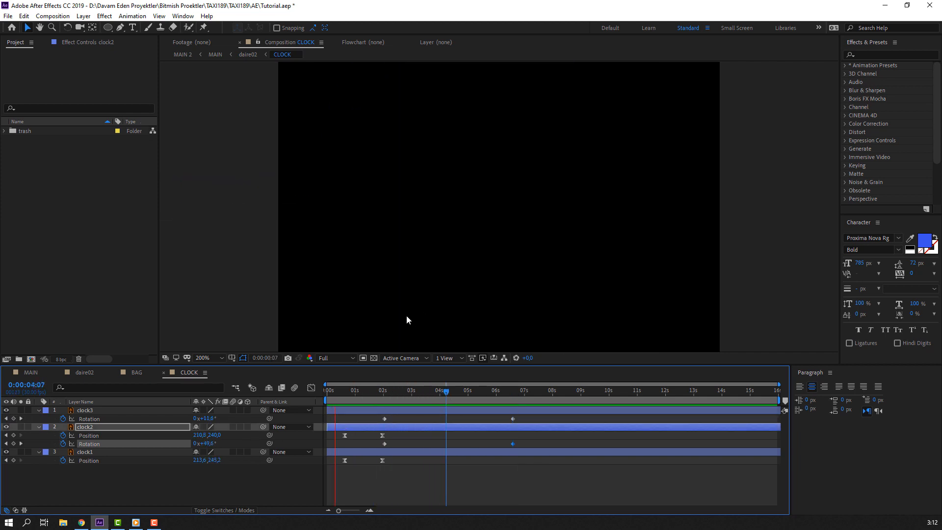
{"action": "key", "text": "comma"}
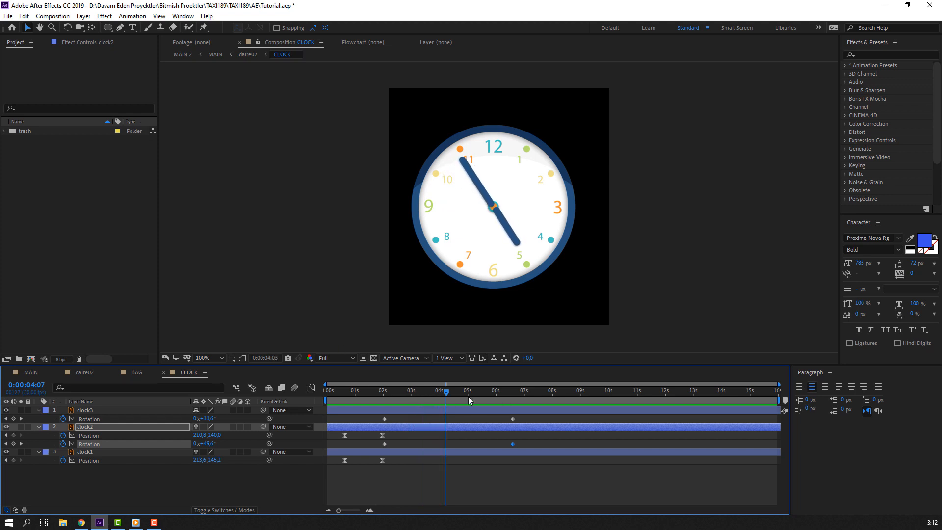
{"action": "left_click", "coordinate": [404, 398]}
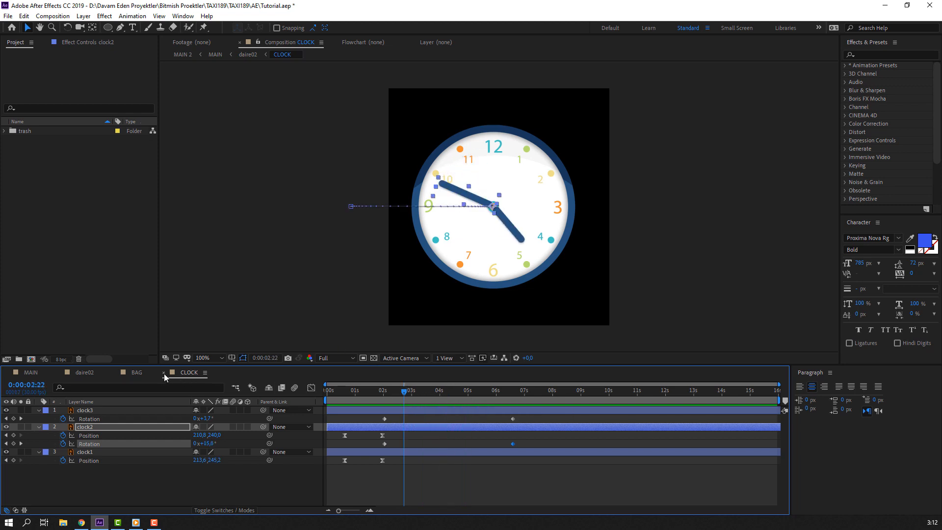
- Close CLOCK, return to the daire02 composition and shift the CLOCK layer to start at about 3 seconds
{"action": "left_click", "coordinate": [164, 373]}
{"action": "left_click", "coordinate": [88, 373]}
{"action": "left_click_drag", "start_coordinate": [464, 391], "coordinate": [503, 391]}
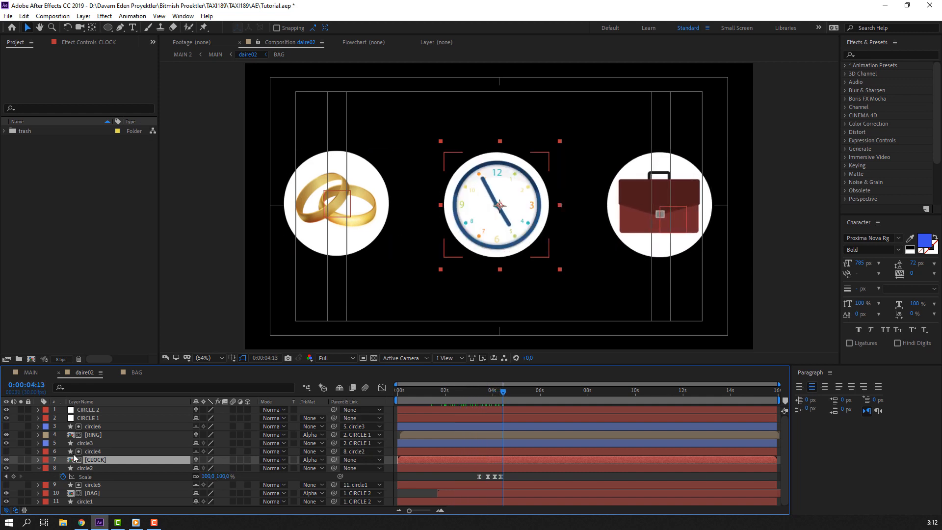
{"action": "left_click_drag", "start_coordinate": [417, 458], "coordinate": [515, 458]}
{"action": "left_click_drag", "start_coordinate": [475, 388], "coordinate": [498, 392]}
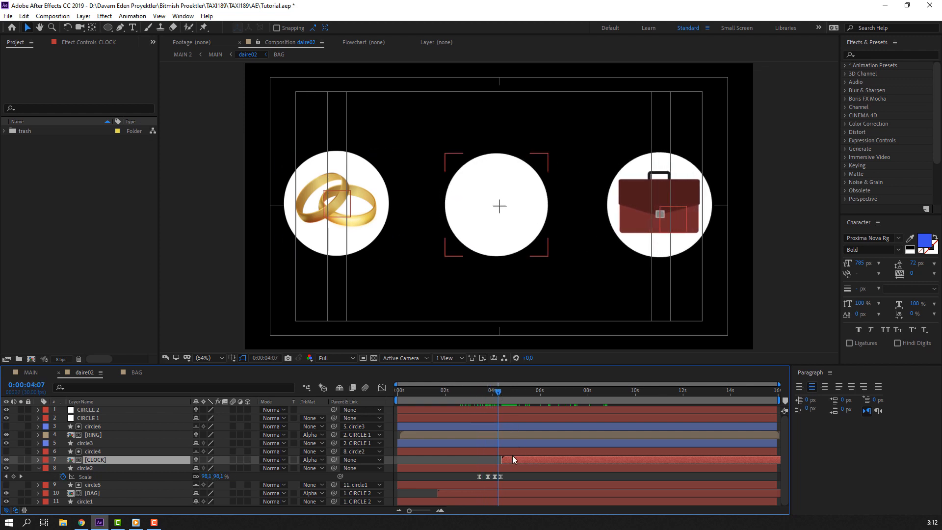
{"action": "left_click_drag", "start_coordinate": [512, 458], "coordinate": [478, 455]}
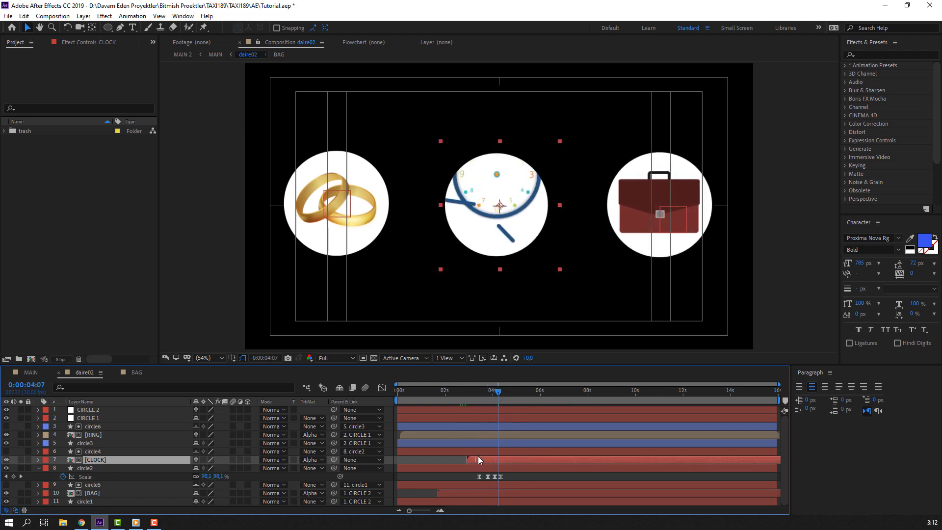
{"action": "left_click_drag", "start_coordinate": [496, 391], "coordinate": [539, 394]}
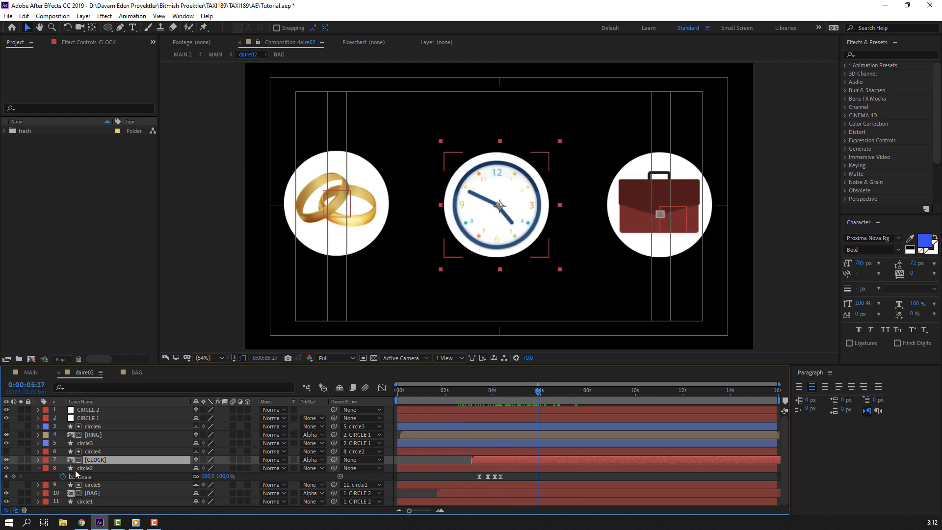
- Collapse circle2's properties, enable motion blur for all layers and the composition, and preview daire02 from the beginning
{"action": "left_click", "coordinate": [39, 469]}
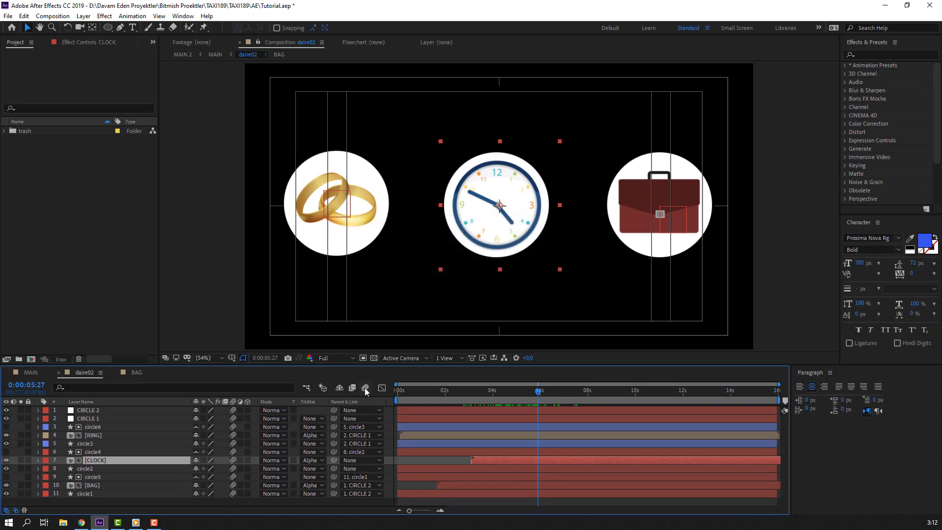
{"action": "left_click_drag", "start_coordinate": [481, 394], "coordinate": [336, 405]}
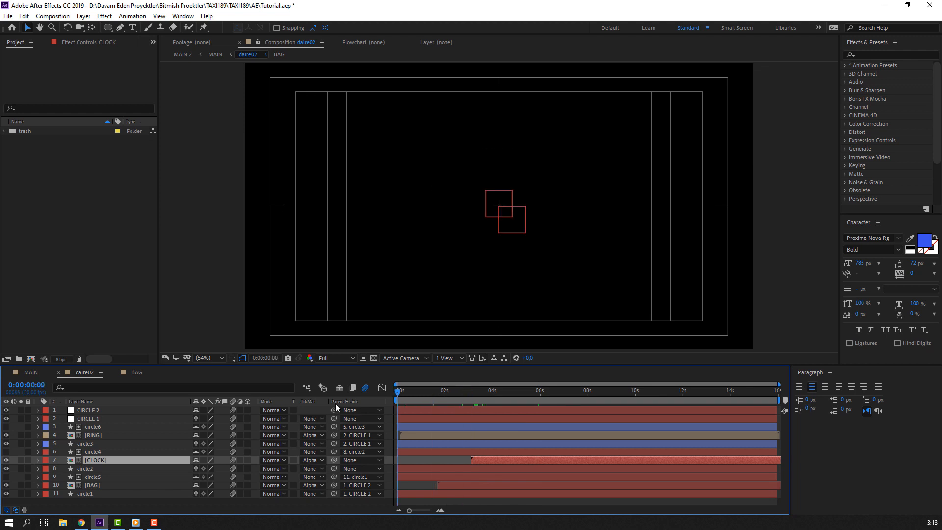
{"action": "key", "text": "space"}
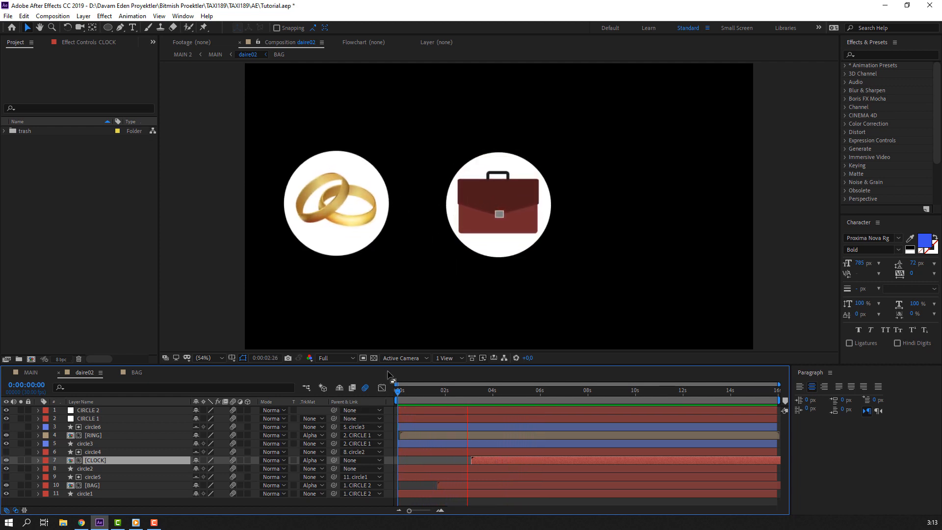
- Shift the CLOCK layer earlier to start at about 2.5 seconds and preview the clock assembling in its circle
{"action": "left_click", "coordinate": [487, 391]}
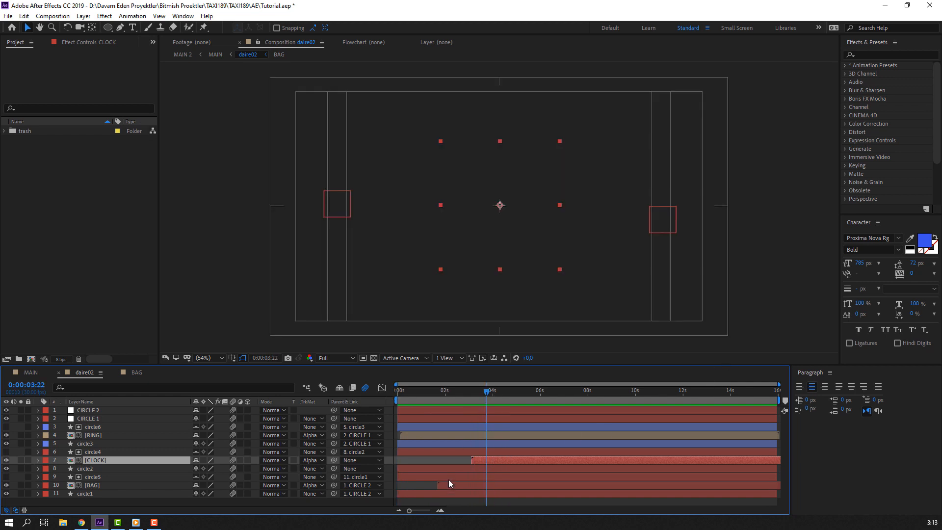
{"action": "left_click_drag", "start_coordinate": [471, 459], "coordinate": [464, 459]}
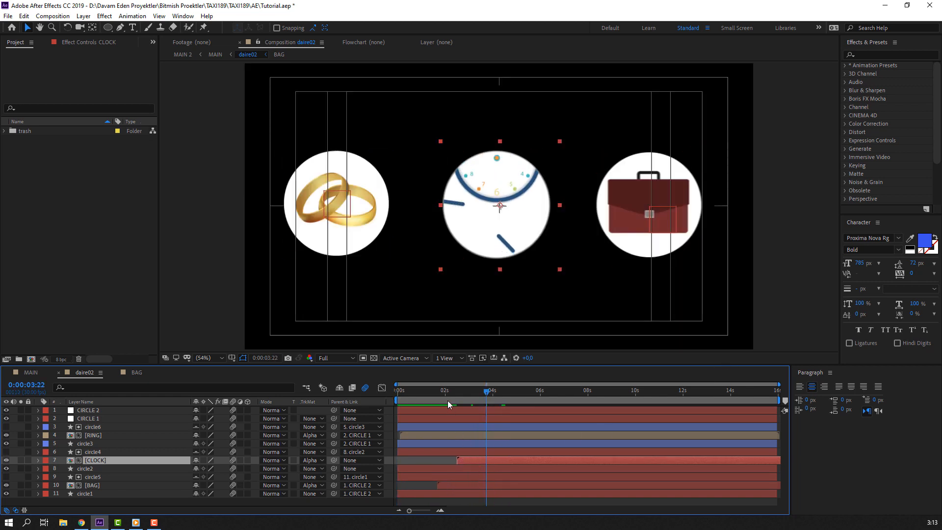
{"action": "key", "text": "space"}
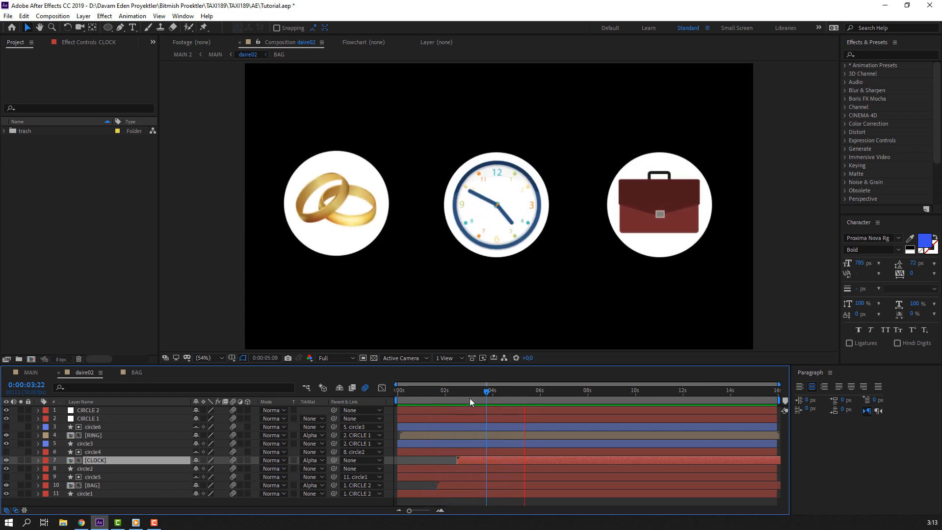
{"action": "left_click", "coordinate": [483, 400]}
{"action": "left_click_drag", "start_coordinate": [496, 395], "coordinate": [520, 396]}
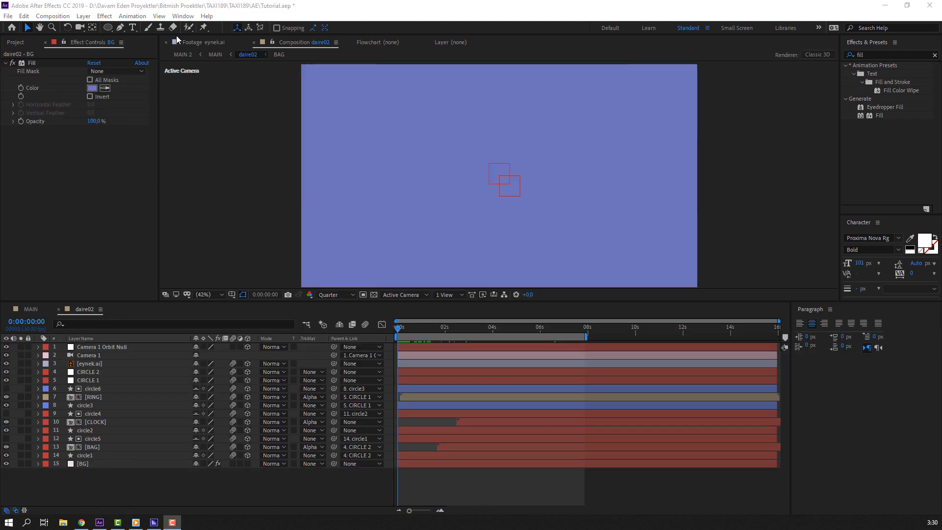
- Add a white text layer reading "Wedding" in daire02 at 0:00:01:05
{"action": "left_click_drag", "start_coordinate": [405, 329], "coordinate": [426, 327]}
{"action": "left_click", "coordinate": [133, 27]}
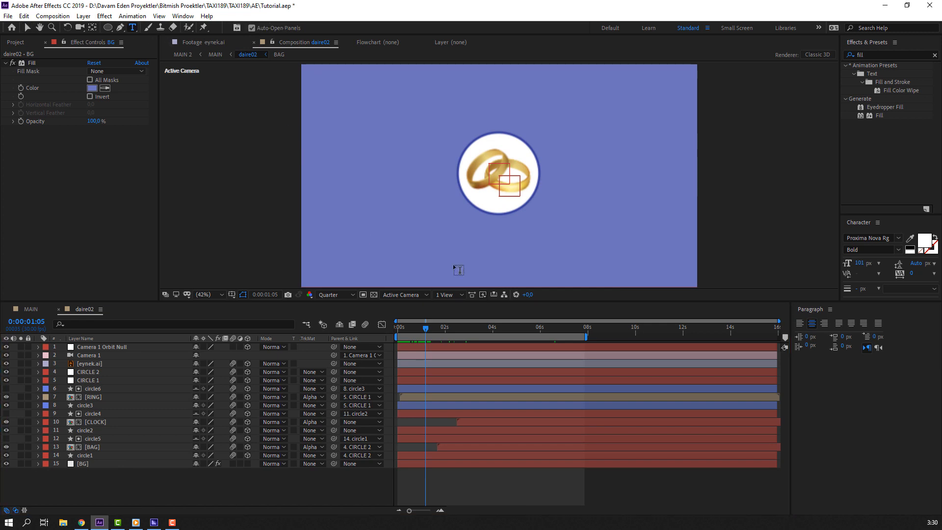
{"action": "left_click", "coordinate": [415, 243]}
{"action": "type", "text": "we"}
{"action": "key", "text": "BackSpace"}
{"action": "key", "text": "BackSpace"}
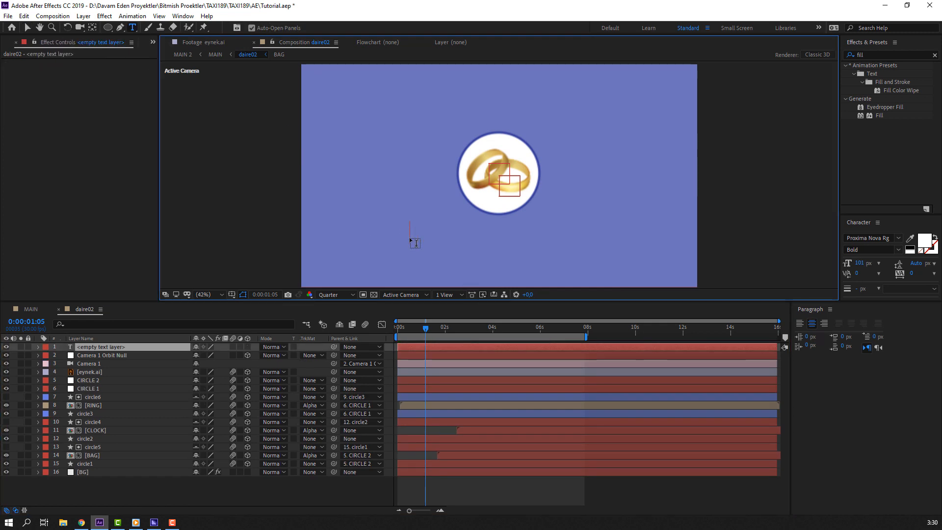
{"action": "type", "text": "Wedding"}
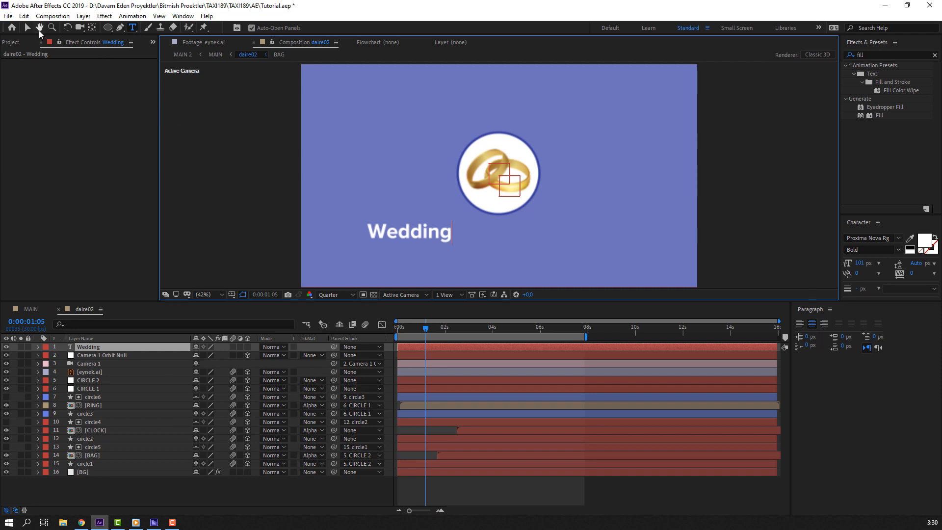
- Centre the Wedding text directly below the ring circle and parent it to CIRCLE 1
{"action": "left_click", "coordinate": [28, 28]}
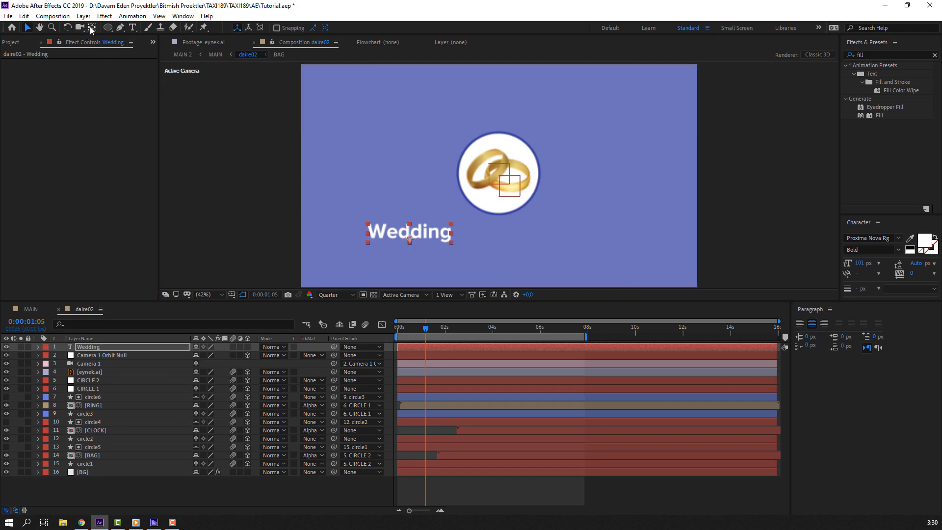
{"action": "left_click_drag", "start_coordinate": [446, 231], "coordinate": [515, 230]}
{"action": "left_click", "coordinate": [590, 220]}
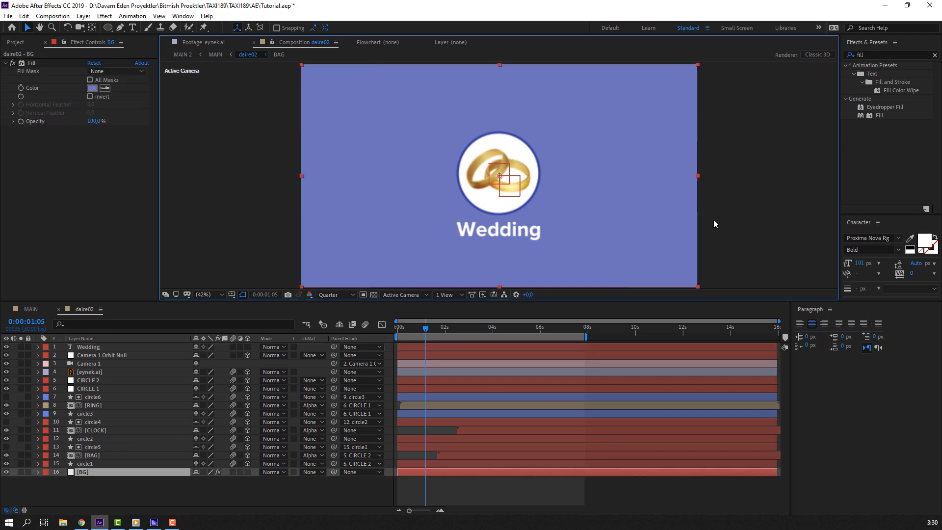
{"action": "left_click", "coordinate": [534, 232]}
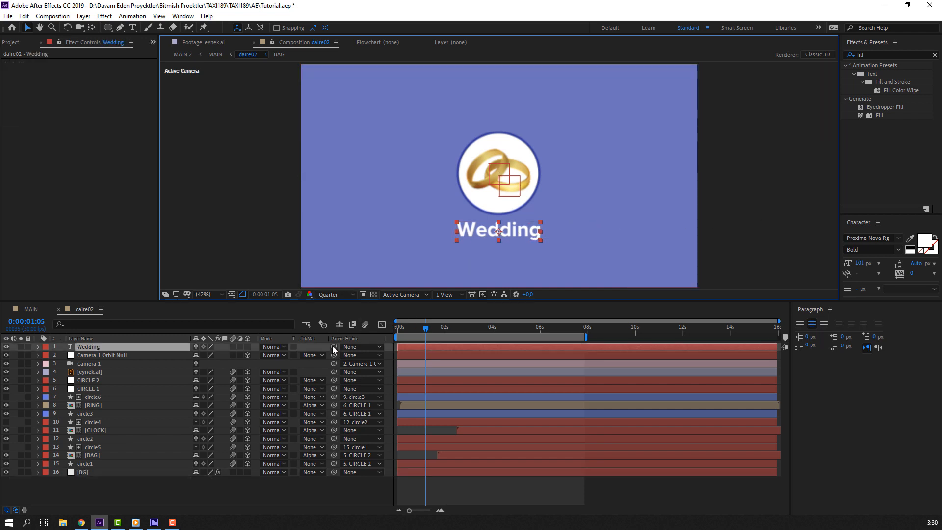
{"action": "left_click_drag", "start_coordinate": [334, 347], "coordinate": [96, 391]}
- Set the current time to 0:00:01:00 and open Animation Composer with the Wedding text layer selected
{"action": "mouse_move", "coordinate": [425, 329]}
{"action": "left_mouse_down"}
{"action": "mouse_move", "coordinate": [391, 335]}
{"action": "mouse_move", "coordinate": [451, 334]}
{"action": "mouse_move", "coordinate": [423, 335]}
{"action": "left_mouse_up"}
{"action": "left_click", "coordinate": [488, 240]}
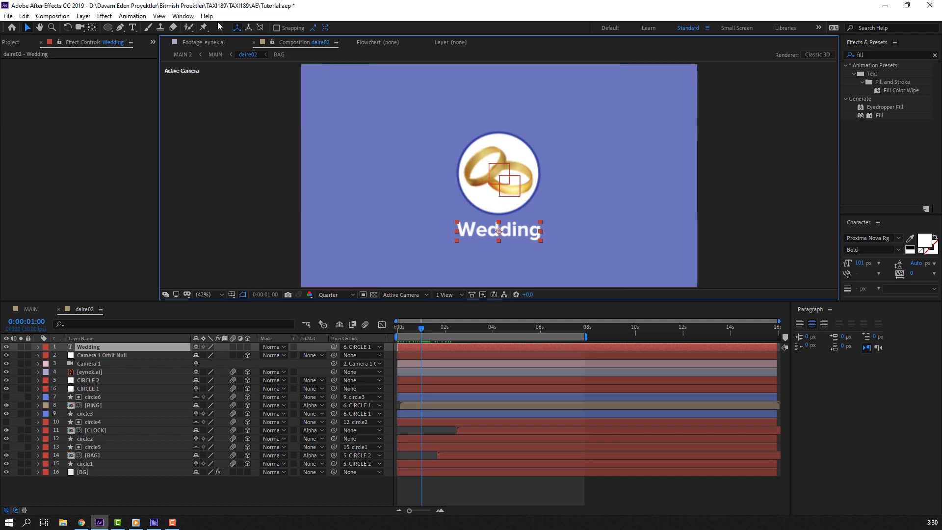
{"action": "left_click", "coordinate": [184, 17]}
{"action": "left_click", "coordinate": [211, 93]}
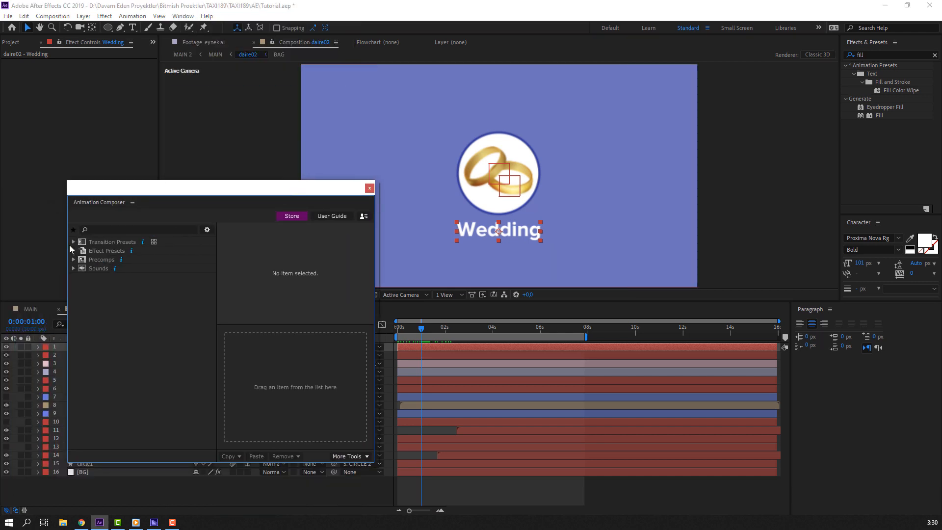
- Apply the Top variant of the Overshoot Position & Scale Characters text preset to Wedding as both in and out transitions
{"action": "left_click", "coordinate": [72, 242]}
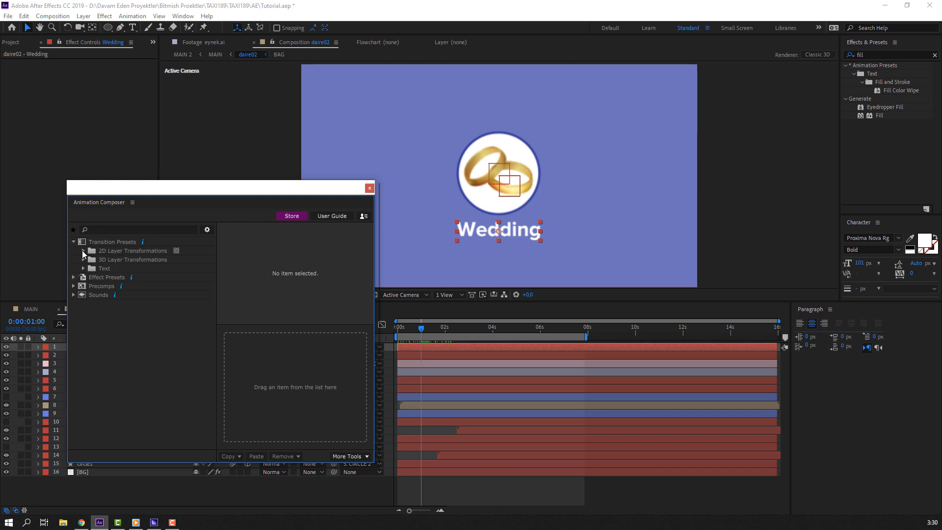
{"action": "left_click", "coordinate": [84, 269]}
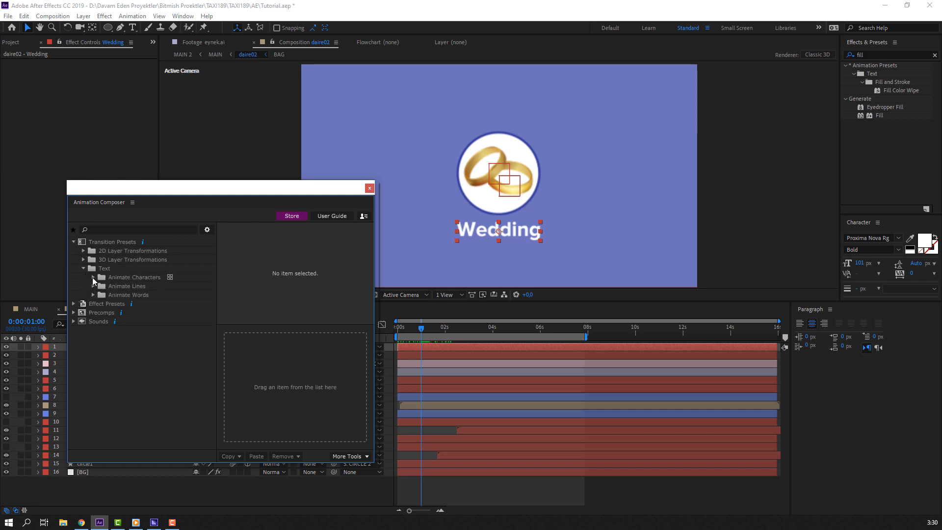
{"action": "left_click", "coordinate": [93, 278]}
{"action": "left_click", "coordinate": [102, 304]}
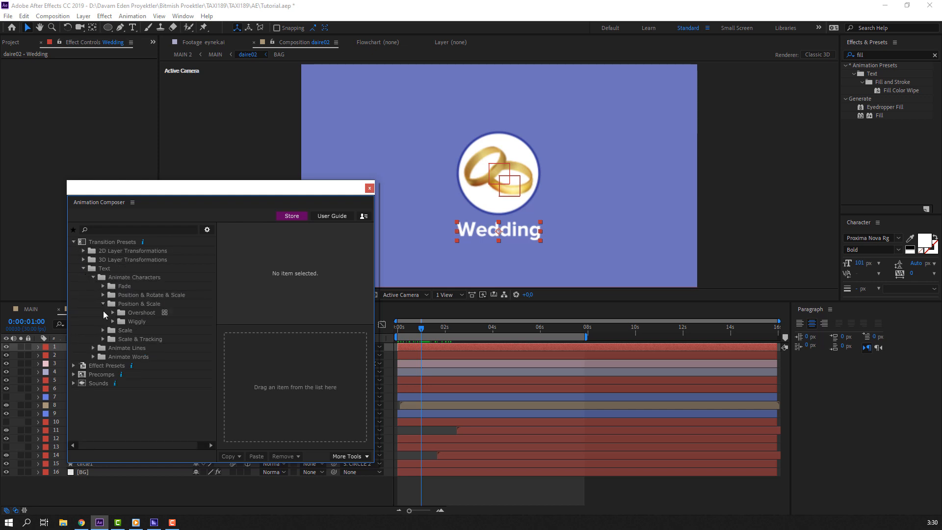
{"action": "left_click", "coordinate": [113, 312]}
{"action": "left_click", "coordinate": [120, 322]}
{"action": "left_click", "coordinate": [122, 321]}
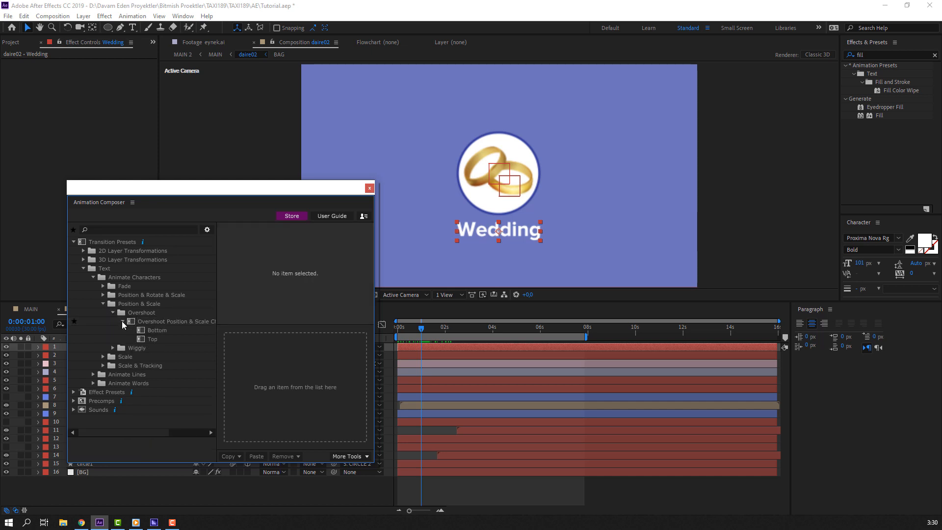
{"action": "left_click", "coordinate": [153, 339]}
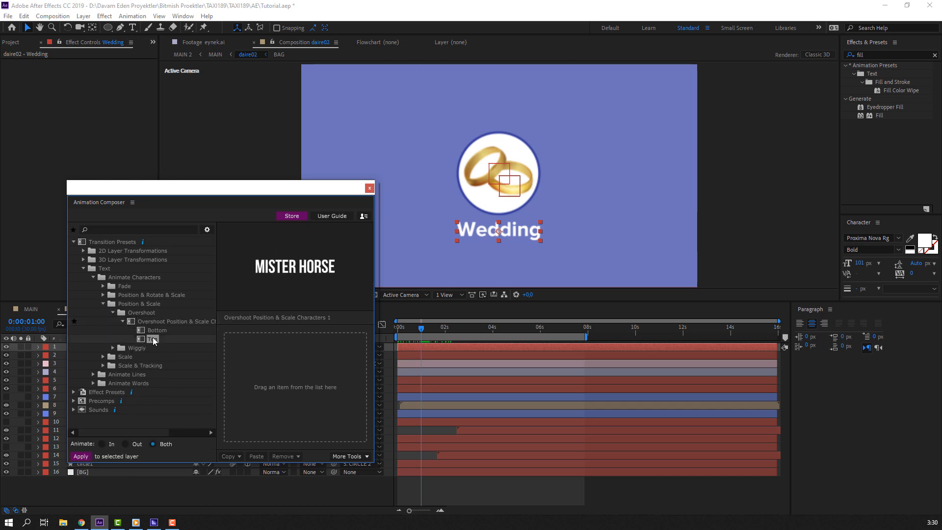
{"action": "double_click", "coordinate": [153, 340]}
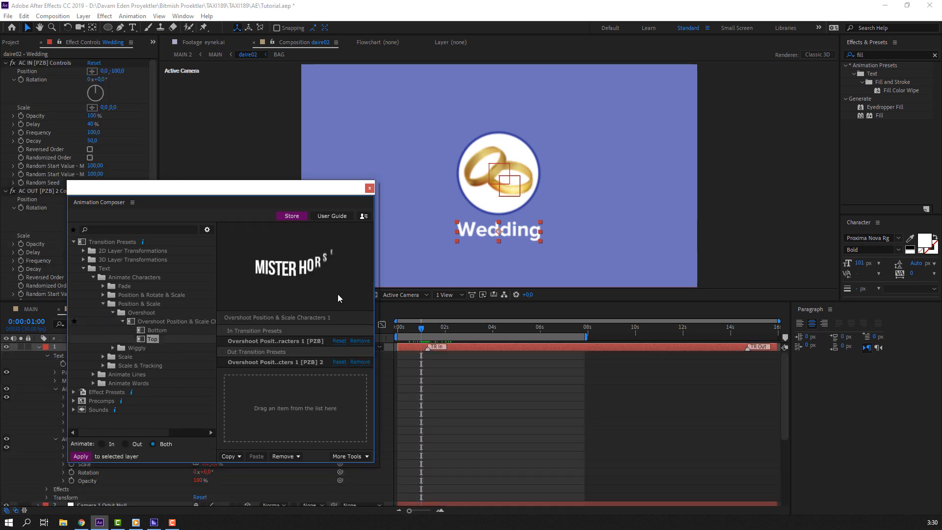
- Close Animation Composer and delay the Wedding text layer's start to about 0.4 seconds, previewing its entrance
{"action": "left_click", "coordinate": [370, 188]}
{"action": "left_click", "coordinate": [38, 347]}
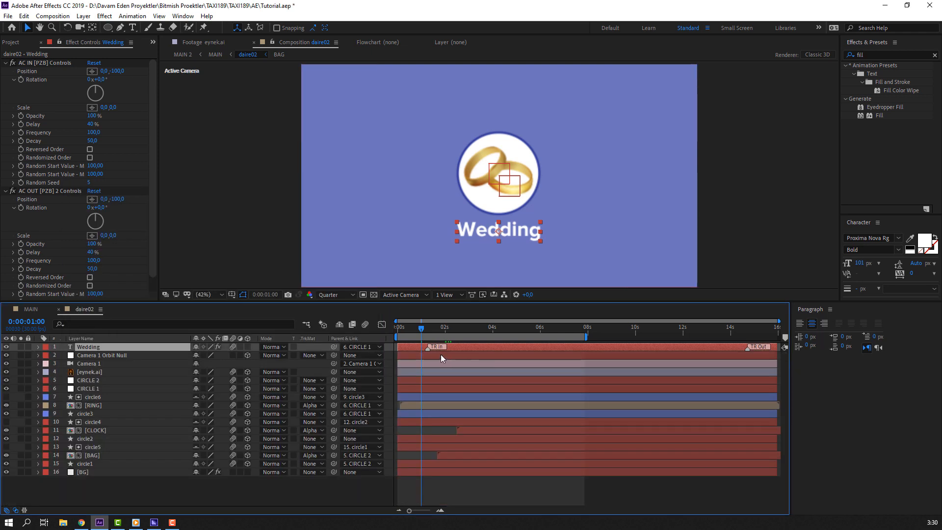
{"action": "key", "text": "space"}
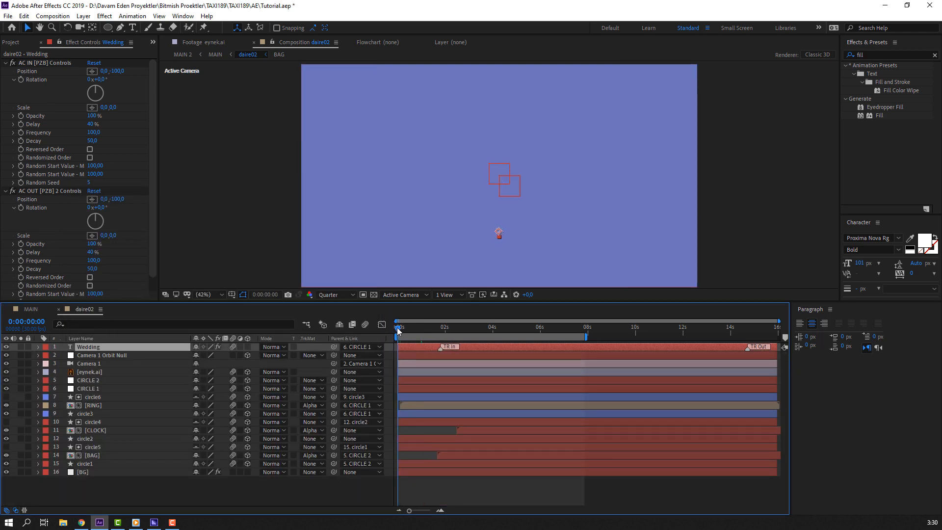
{"action": "left_click_drag", "start_coordinate": [409, 346], "coordinate": [442, 329]}
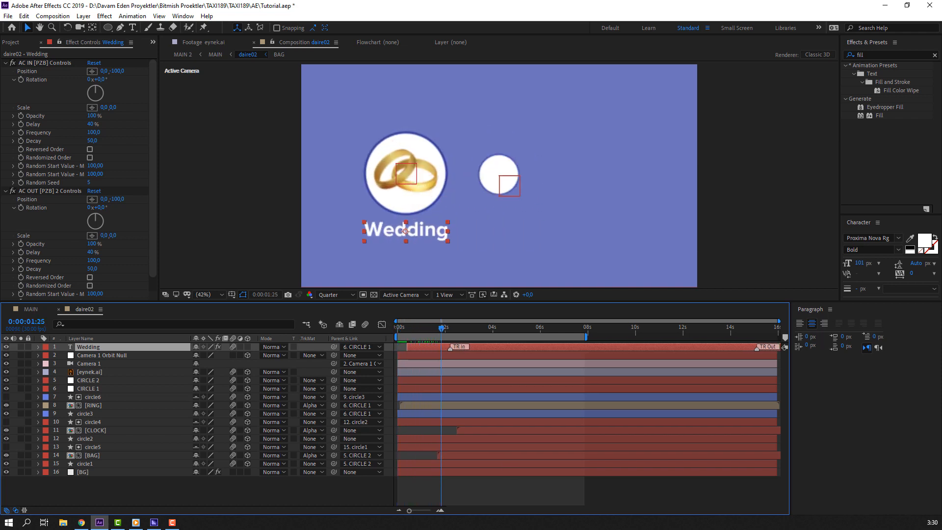
{"action": "key", "text": "space"}
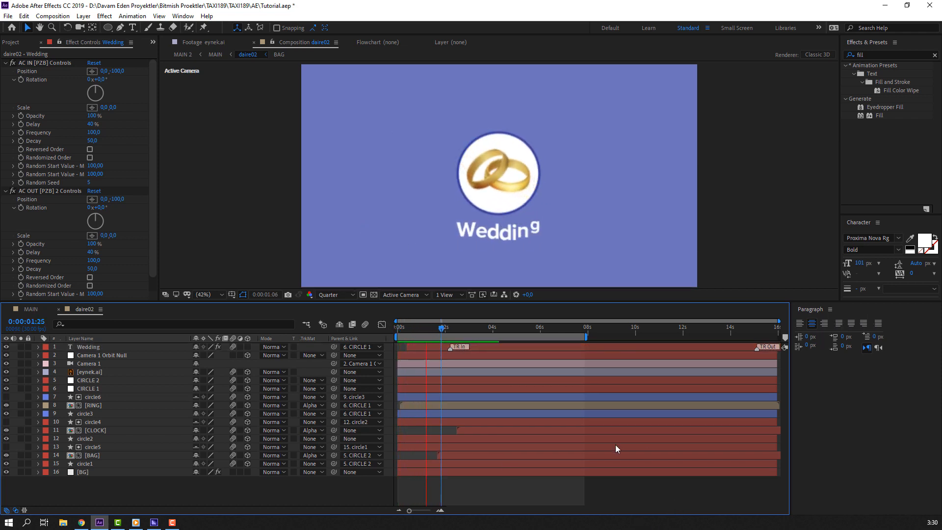
- Duplicate the Wedding text layer at 0:00:03:00 and shift the copy horizontally until it sits centred beneath the bag circle
{"action": "left_click_drag", "start_coordinate": [408, 327], "coordinate": [469, 328]}
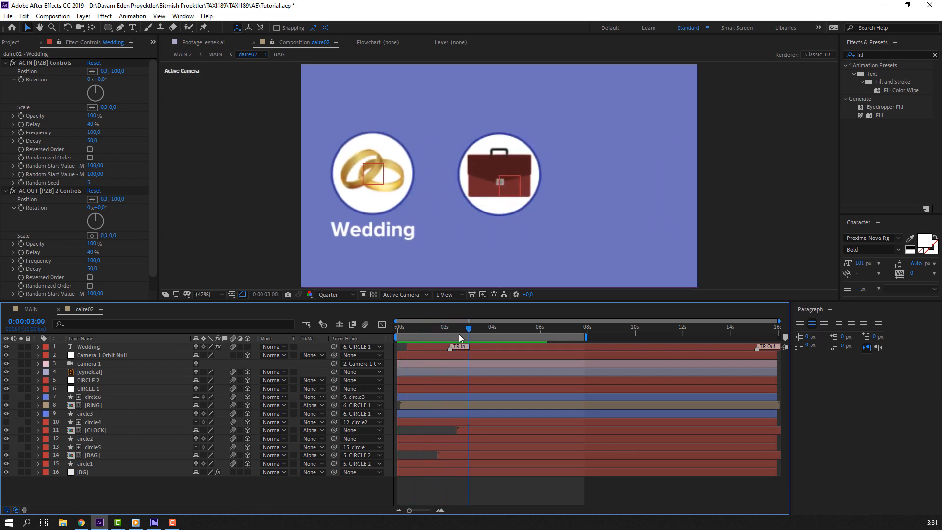
{"action": "left_click", "coordinate": [430, 348]}
{"action": "left_click", "coordinate": [25, 16]}
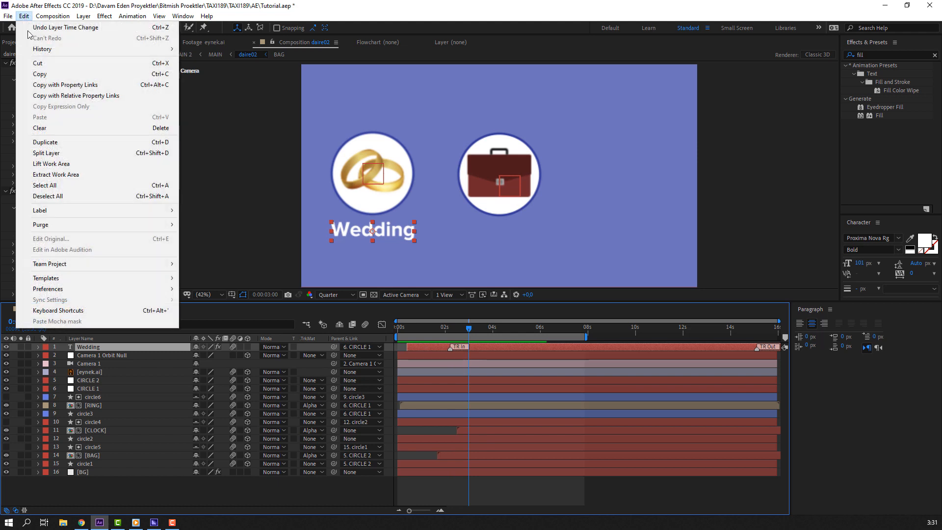
{"action": "left_click", "coordinate": [29, 141]}
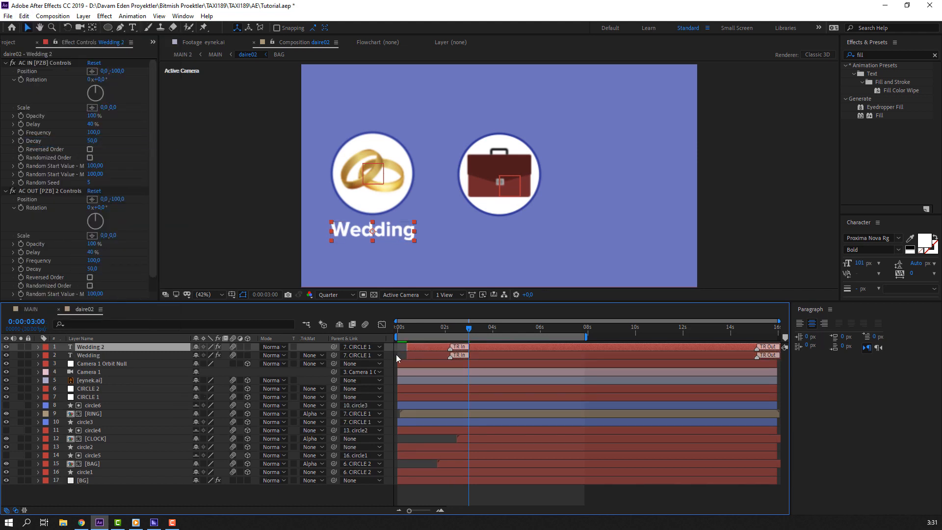
{"action": "key", "text": "shift+Right"}
{"action": "key", "text": "shift+Right"}
{"action": "key", "text": "shift+Right"}
{"action": "key", "text": "shift+Right"}
{"action": "key", "text": "shift+Right"}
{"action": "key", "text": "shift+Right"}
{"action": "key", "text": "shift+Right"}
{"action": "key", "text": "shift+Right"}
{"action": "key", "text": "shift+Right"}
{"action": "key", "text": "shift+Right"}
{"action": "key", "text": "shift+Right"}
{"action": "key", "text": "shift+Right"}
{"action": "key", "text": "shift+Right"}
{"action": "key", "text": "shift+Right"}
{"action": "key", "text": "shift+Right"}
{"action": "key", "text": "shift+Right"}
{"action": "key", "text": "shift+Right"}
{"action": "key", "text": "shift+Right"}
{"action": "key", "text": "shift+Right"}
{"action": "key", "text": "shift+Right"}
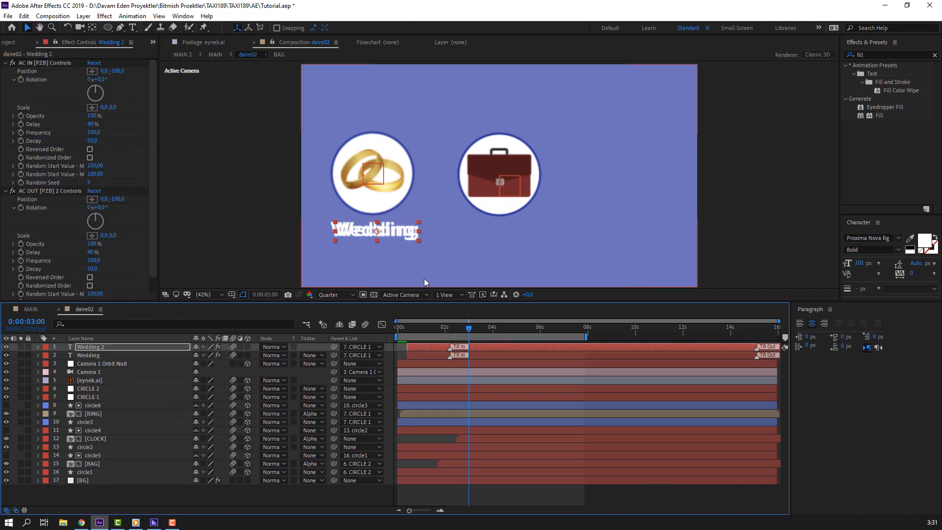
{"action": "key", "text": "shift+Right"}
{"action": "key", "text": "shift+Right"}
{"action": "key", "text": "shift+Right"}
{"action": "key", "text": "shift+Right"}
{"action": "key", "text": "shift+Right"}
{"action": "key", "text": "shift+Right"}
{"action": "key", "text": "shift+Right"}
{"action": "key", "text": "shift+Right"}
{"action": "key", "text": "shift+Right"}
{"action": "key", "text": "shift+Right"}
{"action": "key", "text": "shift+Right"}
{"action": "key", "text": "shift+Right"}
{"action": "key", "text": "shift+Right"}
{"action": "key", "text": "shift+Right"}
{"action": "key", "text": "shift+Right"}
{"action": "key", "text": "shift+Right"}
{"action": "key", "text": "shift+Right"}
{"action": "key", "text": "shift+Right"}
{"action": "key", "text": "shift+Right"}
{"action": "key", "text": "shift+Right"}
{"action": "key", "text": "shift+Right"}
{"action": "key", "text": "shift+Right"}
{"action": "key", "text": "shift+Right"}
{"action": "key", "text": "shift+Right"}
{"action": "key", "text": "shift+Right"}
{"action": "key", "text": "shift+Right"}
{"action": "key", "text": "shift+Right"}
{"action": "key", "text": "shift+Right"}
{"action": "key", "text": "shift+Right"}
{"action": "key", "text": "shift+Right"}
{"action": "key", "text": "shift+Right"}
{"action": "key", "text": "shift+Right"}
{"action": "key", "text": "shift+Right"}
{"action": "key", "text": "shift+Right"}
- Replace the text of the copy beneath the bag circle with "Business"
{"action": "left_click", "coordinate": [480, 228]}
{"action": "double_click", "coordinate": [479, 229]}
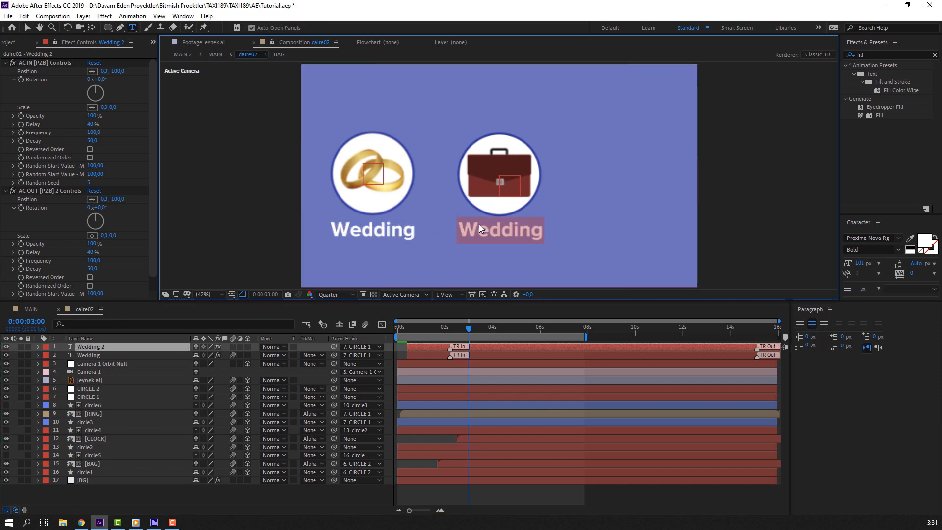
{"action": "type", "text": "Bu"}
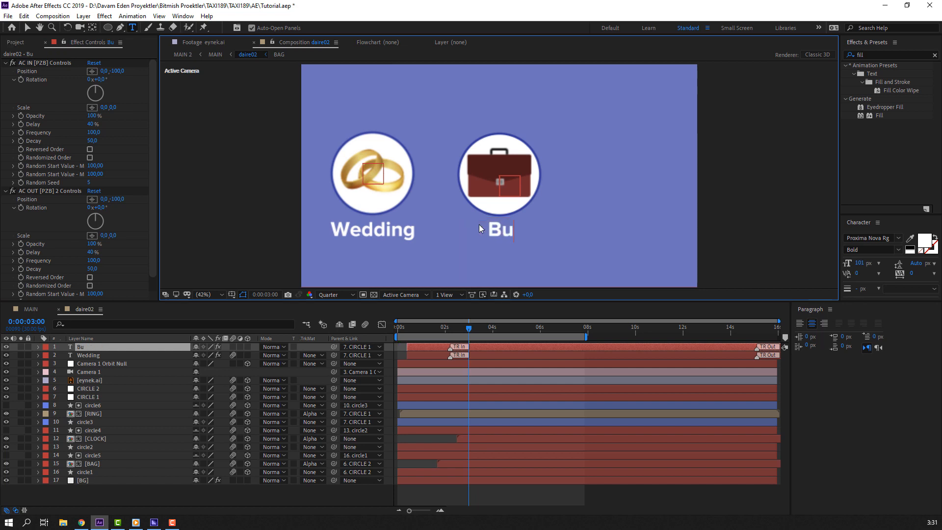
{"action": "type", "text": "siness"}
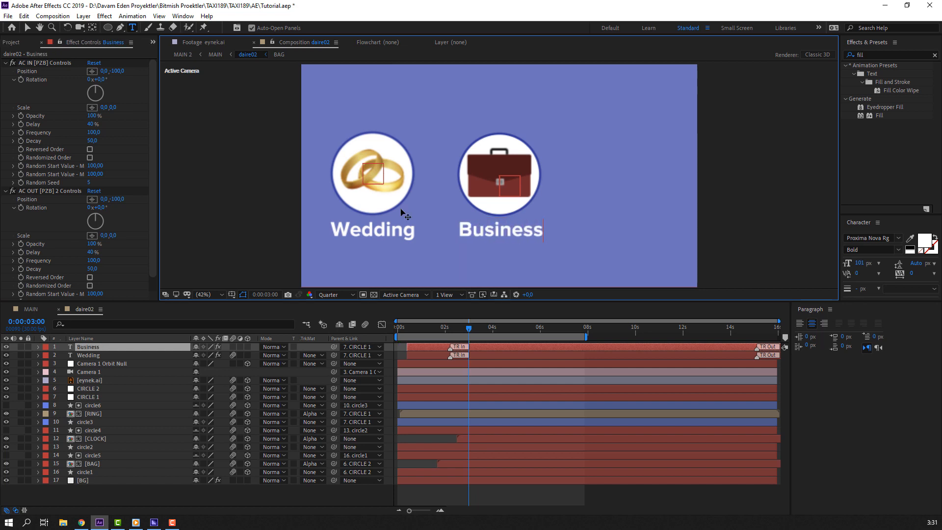
{"action": "left_click", "coordinate": [28, 28]}
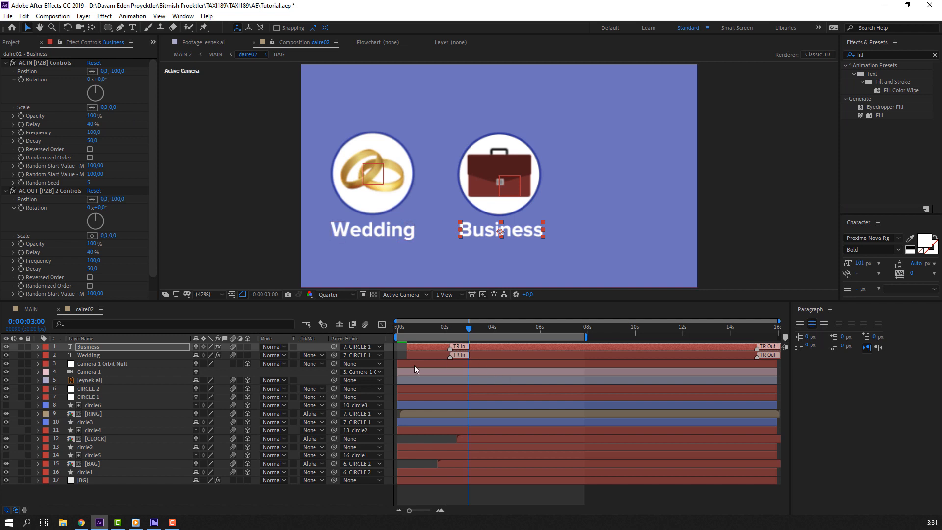
- Parent the Business text to CIRCLE 2 and delay its layer start to about 1.8 seconds, previewing the motion
{"action": "left_click_drag", "start_coordinate": [334, 349], "coordinate": [85, 395]}
{"action": "mouse_move", "coordinate": [421, 350]}
{"action": "left_mouse_down"}
{"action": "mouse_move", "coordinate": [463, 350]}
{"action": "mouse_move", "coordinate": [422, 331]}
{"action": "mouse_move", "coordinate": [476, 332]}
{"action": "mouse_move", "coordinate": [455, 352]}
{"action": "left_mouse_up"}
{"action": "key", "text": "space"}
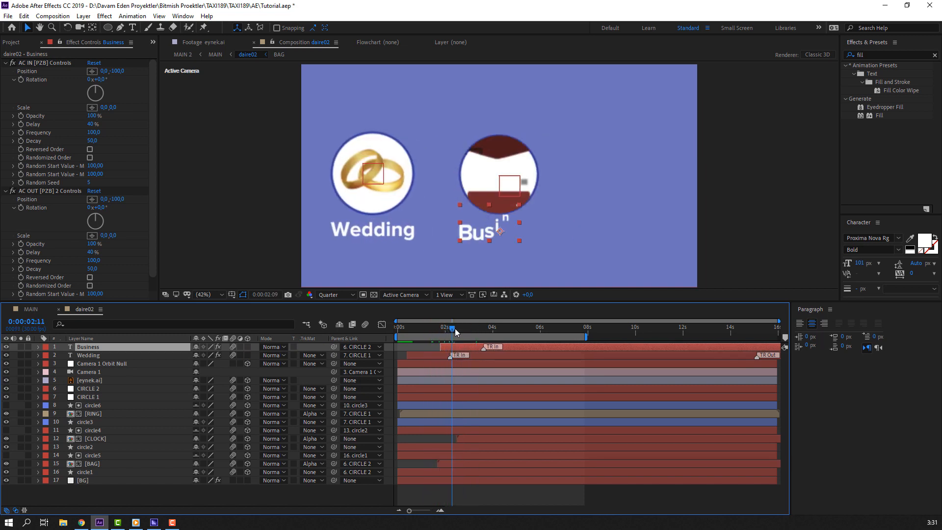
{"action": "left_click", "coordinate": [632, 496]}
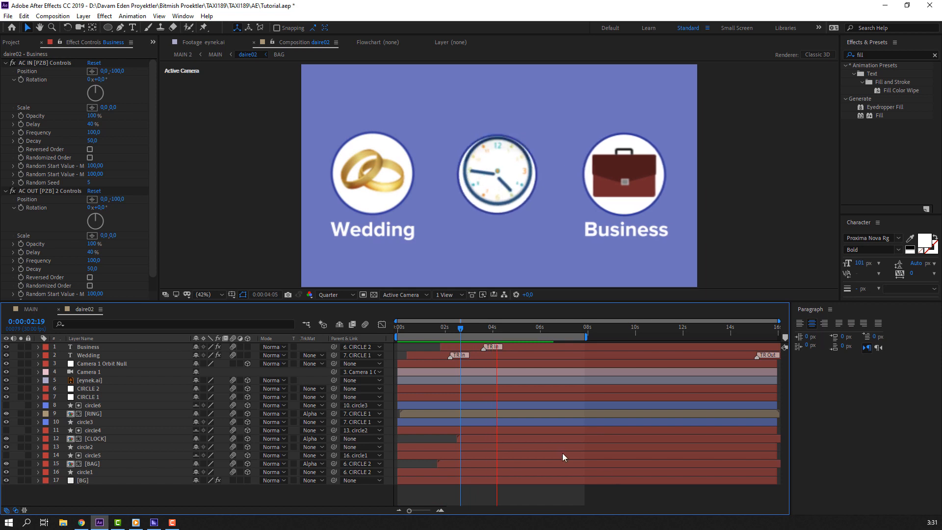
- Duplicate the Business text layer at 0:00:04:15 and change the copy's text to "Time"
{"action": "left_click_drag", "start_coordinate": [469, 328], "coordinate": [504, 328]}
{"action": "left_click", "coordinate": [464, 347]}
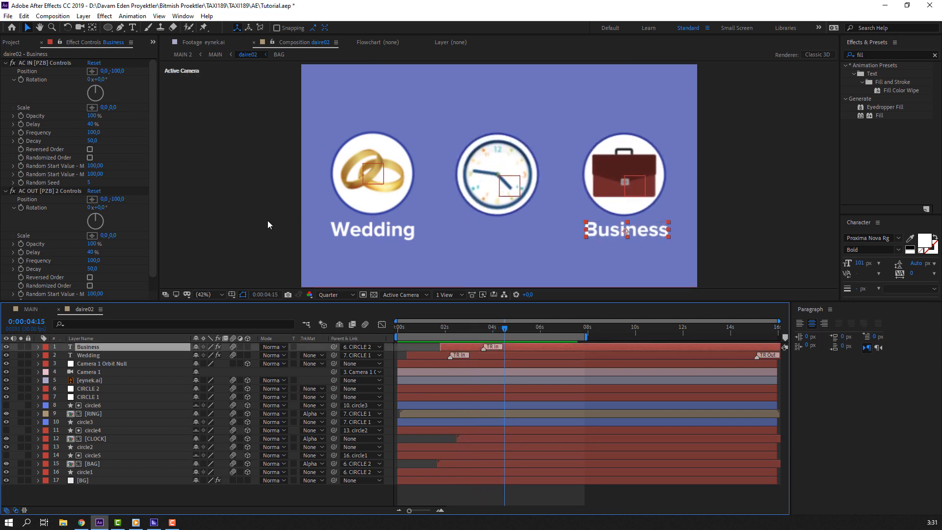
{"action": "left_click", "coordinate": [23, 15]}
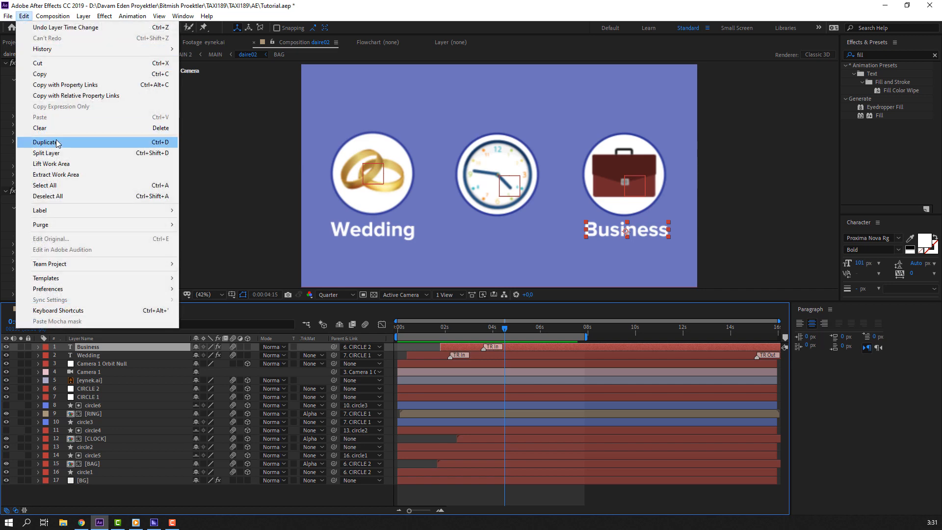
{"action": "left_click", "coordinate": [57, 142]}
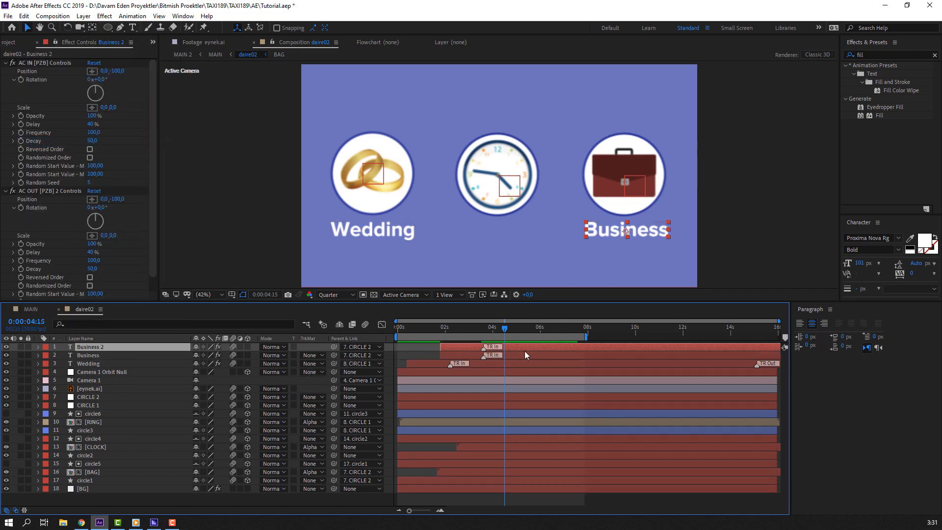
{"action": "double_click", "coordinate": [610, 231]}
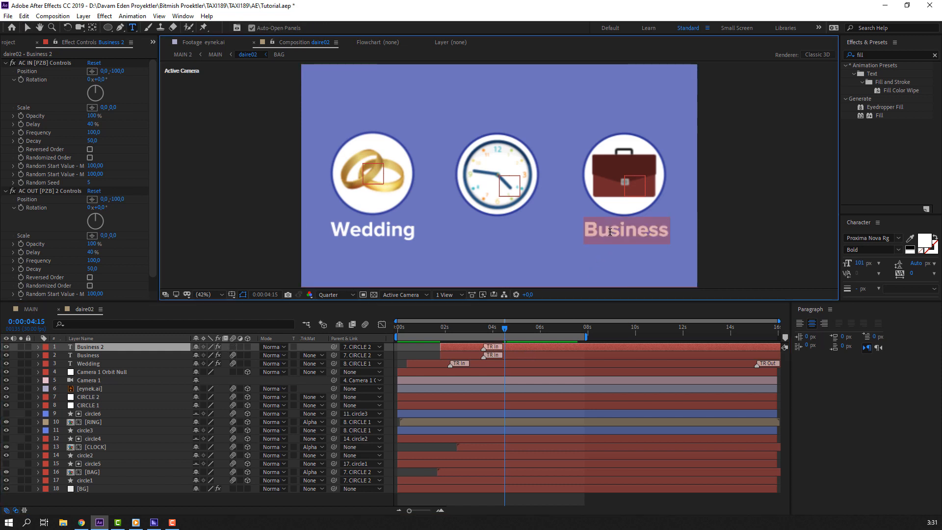
{"action": "type", "text": "Time"}
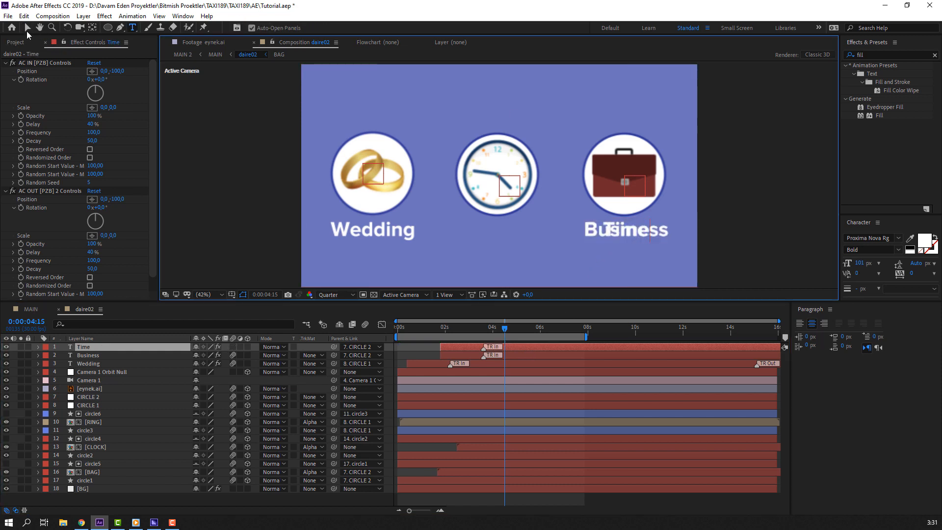
{"action": "left_click", "coordinate": [28, 30]}
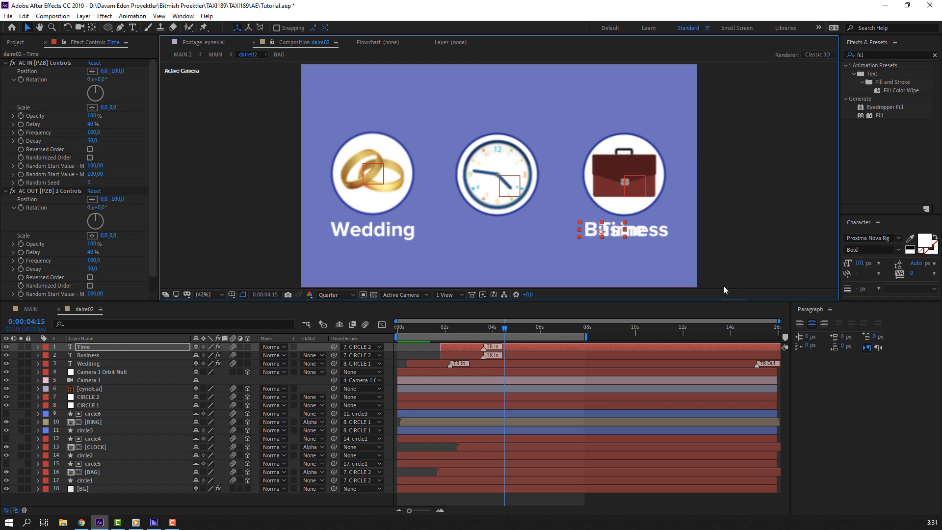
- Shift the Time text horizontally from the bag circle until it sits centred beneath the clock circle
{"action": "key", "text": "shift+Left"}
{"action": "key", "text": "shift+Left"}
{"action": "key", "text": "shift+Left"}
{"action": "key", "text": "shift+Left"}
{"action": "key", "text": "shift+Left"}
{"action": "key", "text": "shift+Left"}
{"action": "key", "text": "shift+Left"}
{"action": "key", "text": "shift+Left"}
{"action": "key", "text": "shift+Left"}
{"action": "key", "text": "shift+Left"}
{"action": "key", "text": "shift+Left"}
{"action": "key", "text": "shift+Left"}
{"action": "key", "text": "shift+Left"}
{"action": "key", "text": "shift+Left"}
{"action": "key", "text": "shift+Left"}
{"action": "key", "text": "shift+Left"}
{"action": "key", "text": "shift+Left"}
{"action": "key", "text": "shift+Left"}
{"action": "key", "text": "shift+Left"}
{"action": "key", "text": "shift+Left"}
{"action": "key", "text": "shift+Left"}
{"action": "key", "text": "shift+Left"}
{"action": "key", "text": "shift+Left"}
{"action": "key", "text": "shift+Left"}
{"action": "key", "text": "shift+Left"}
{"action": "key", "text": "shift+Left"}
{"action": "key", "text": "shift+Left"}
{"action": "key", "text": "shift+Left"}
{"action": "key", "text": "shift+Left"}
{"action": "key", "text": "shift+Left"}
{"action": "key", "text": "shift+Left"}
{"action": "key", "text": "shift+Left"}
{"action": "key", "text": "shift+Left"}
{"action": "key", "text": "shift+Left"}
{"action": "key", "text": "shift+Left"}
{"action": "key", "text": "shift+Left"}
{"action": "key", "text": "shift+Left"}
{"action": "key", "text": "shift+Left"}
{"action": "key", "text": "shift+Left"}
{"action": "key", "text": "shift+Left"}
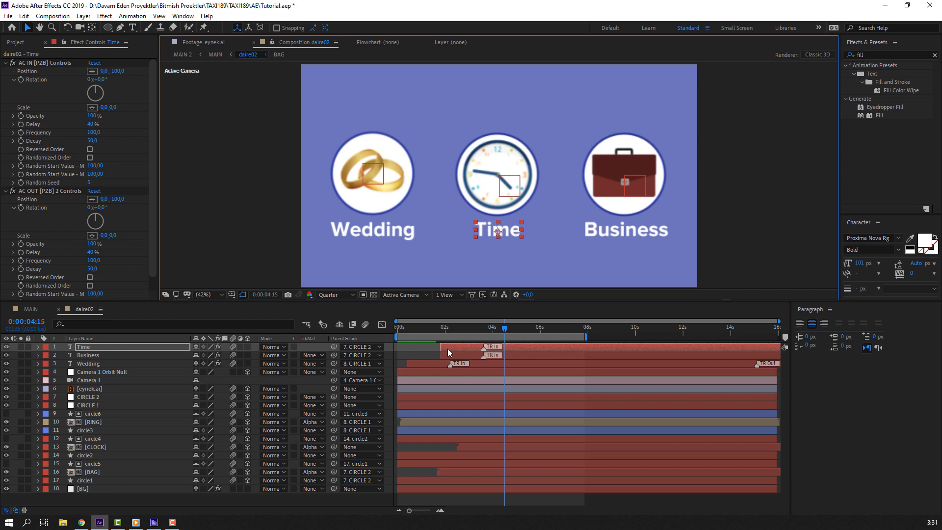
- Delay the Time layer's start to about 3 seconds and set its parent to None
{"action": "mouse_move", "coordinate": [448, 349]}
{"action": "left_mouse_down"}
{"action": "mouse_move", "coordinate": [481, 346]}
{"action": "mouse_move", "coordinate": [489, 326]}
{"action": "mouse_move", "coordinate": [501, 325]}
{"action": "left_mouse_up"}
{"action": "left_click", "coordinate": [463, 326]}
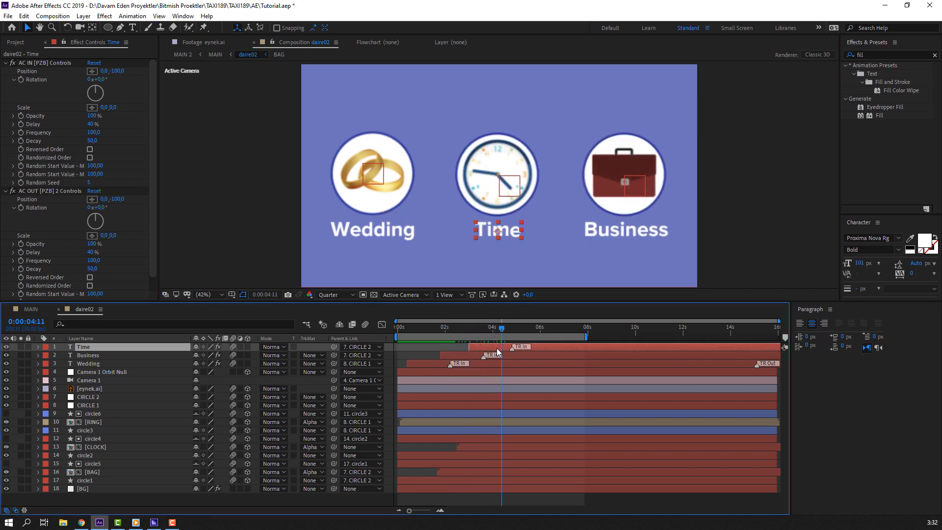
{"action": "left_click", "coordinate": [349, 347]}
{"action": "left_click", "coordinate": [364, 140]}
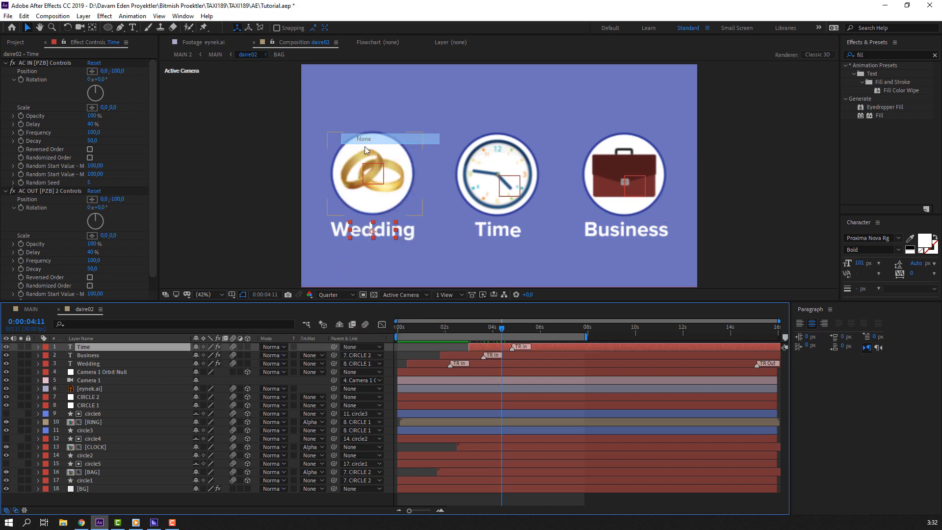
- Move the unparented Time text from beneath the ring circle back to the centre below the clock at 0:00:04:14
{"action": "left_click_drag", "start_coordinate": [461, 327], "coordinate": [504, 334]}
{"action": "key", "text": "shift+Right"}
{"action": "key", "text": "shift+Right"}
{"action": "key", "text": "shift+Right"}
{"action": "key", "text": "shift+Right"}
{"action": "key", "text": "shift+Right"}
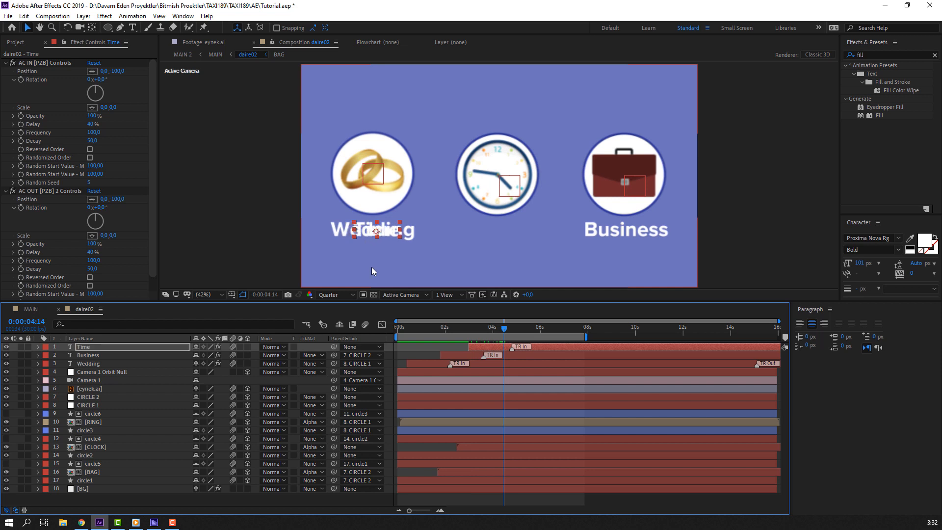
{"action": "key", "text": "shift+Right"}
{"action": "key", "text": "shift+Right"}
{"action": "key", "text": "shift+Right"}
{"action": "key", "text": "shift+Right"}
{"action": "key", "text": "shift+Right"}
{"action": "key", "text": "shift+Right"}
{"action": "key", "text": "shift+Right"}
{"action": "key", "text": "shift+Right"}
{"action": "key", "text": "shift+Right"}
{"action": "key", "text": "shift+Right"}
{"action": "key", "text": "shift+Right"}
{"action": "key", "text": "shift+Right"}
{"action": "key", "text": "shift+Right"}
{"action": "key", "text": "shift+Right"}
{"action": "key", "text": "shift+Right"}
{"action": "key", "text": "shift+Right"}
{"action": "key", "text": "shift+Right"}
{"action": "key", "text": "shift+Right"}
{"action": "key", "text": "shift+Right"}
{"action": "key", "text": "shift+Right"}
{"action": "key", "text": "shift+Right"}
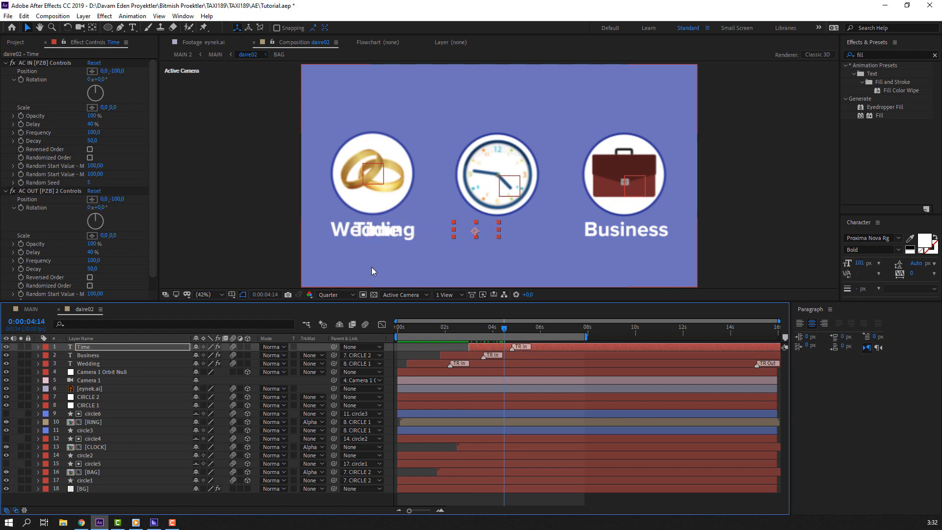
{"action": "key", "text": "shift+Right"}
{"action": "key", "text": "shift+Left"}
{"action": "key", "text": "shift+Left"}
{"action": "key", "text": "shift+Left"}
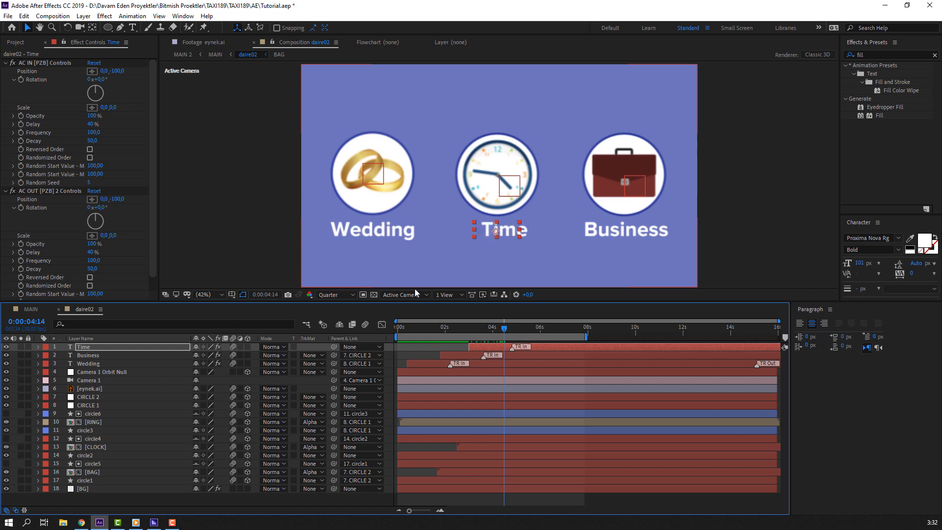
{"action": "key", "text": "shift+Right"}
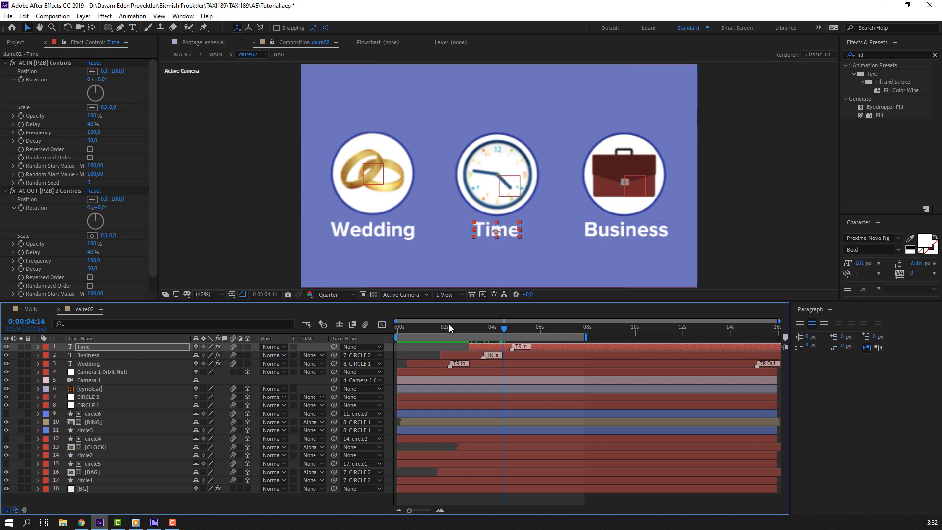
- Delay the Time layer's start to about 4 seconds and scrub through to 0:00:05:19 to check its entrance
{"action": "left_click", "coordinate": [449, 326]}
{"action": "left_click", "coordinate": [405, 346]}
{"action": "mouse_move", "coordinate": [445, 326]}
{"action": "left_mouse_down"}
{"action": "mouse_move", "coordinate": [497, 327]}
{"action": "mouse_move", "coordinate": [492, 346]}
{"action": "mouse_move", "coordinate": [479, 328]}
{"action": "mouse_move", "coordinate": [493, 328]}
{"action": "mouse_move", "coordinate": [495, 346]}
{"action": "mouse_move", "coordinate": [489, 325]}
{"action": "mouse_move", "coordinate": [512, 328]}
{"action": "mouse_move", "coordinate": [499, 345]}
{"action": "mouse_move", "coordinate": [482, 328]}
{"action": "mouse_move", "coordinate": [532, 327]}
{"action": "left_mouse_up"}
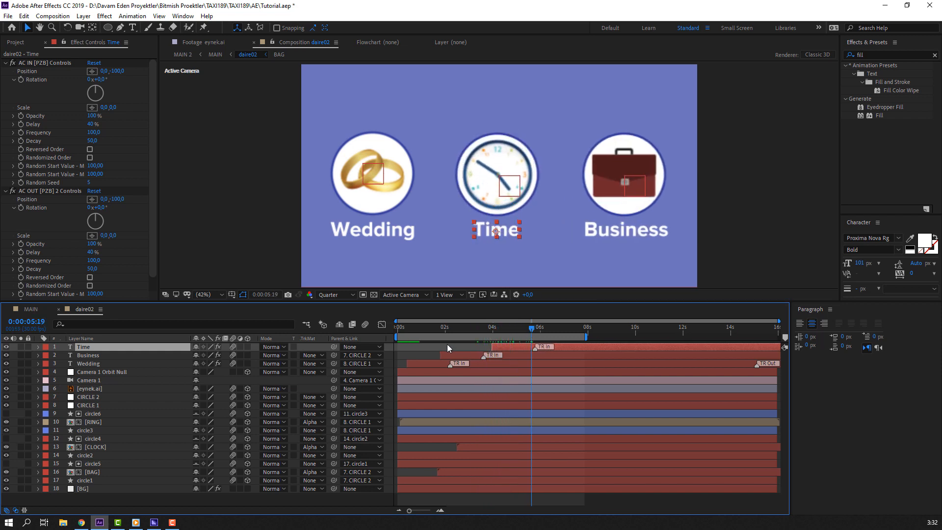
- Make the Time, Business and Wedding text layers 3D and scrub to 0:00:06:09 to check them during the zoom into the glasses
{"action": "left_click", "coordinate": [447, 345]}
{"action": "left_click", "coordinate": [260, 347]}
{"action": "left_click", "coordinate": [247, 347]}
{"action": "mouse_move", "coordinate": [536, 335]}
{"action": "left_mouse_down"}
{"action": "mouse_move", "coordinate": [555, 331]}
{"action": "mouse_move", "coordinate": [522, 333]}
{"action": "left_mouse_up"}
{"action": "left_click", "coordinate": [607, 236]}
{"action": "left_click", "coordinate": [396, 232], "text": "shift"}
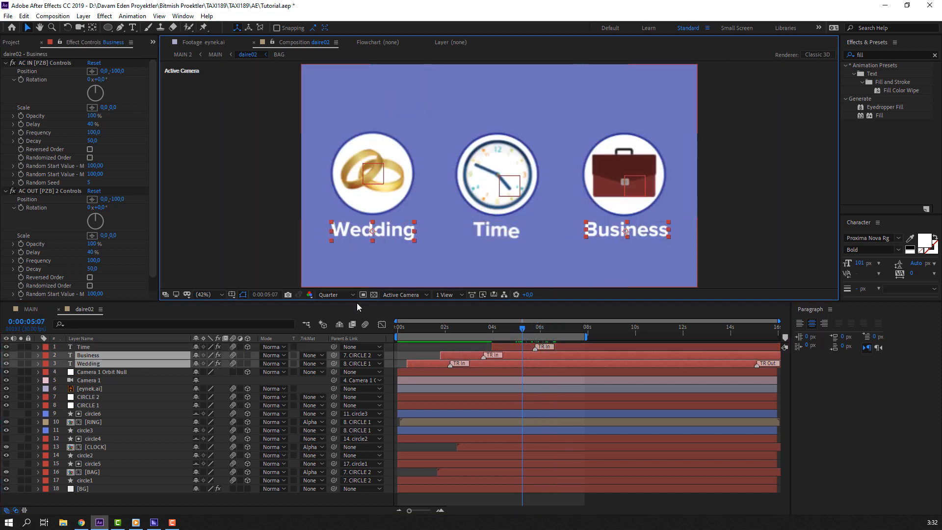
{"action": "left_click", "coordinate": [248, 355]}
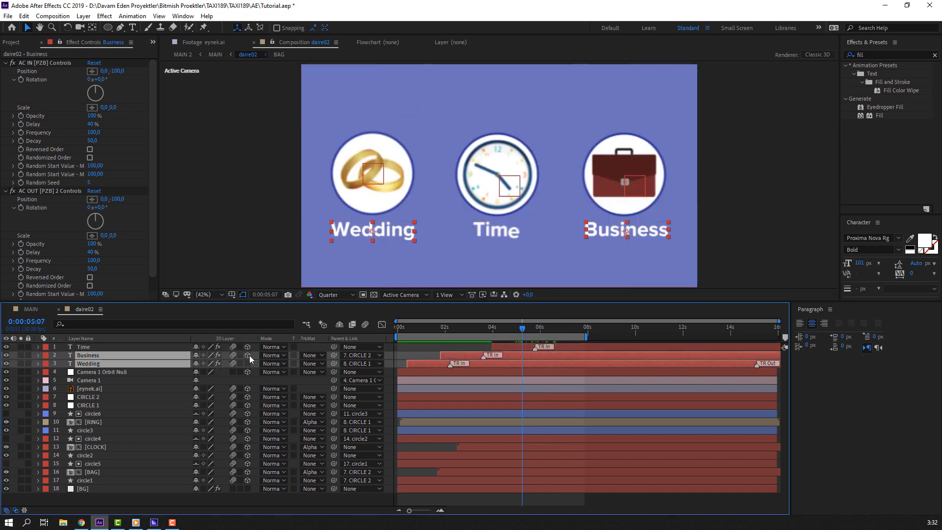
{"action": "left_click", "coordinate": [440, 346]}
{"action": "left_click_drag", "start_coordinate": [404, 329], "coordinate": [548, 335]}
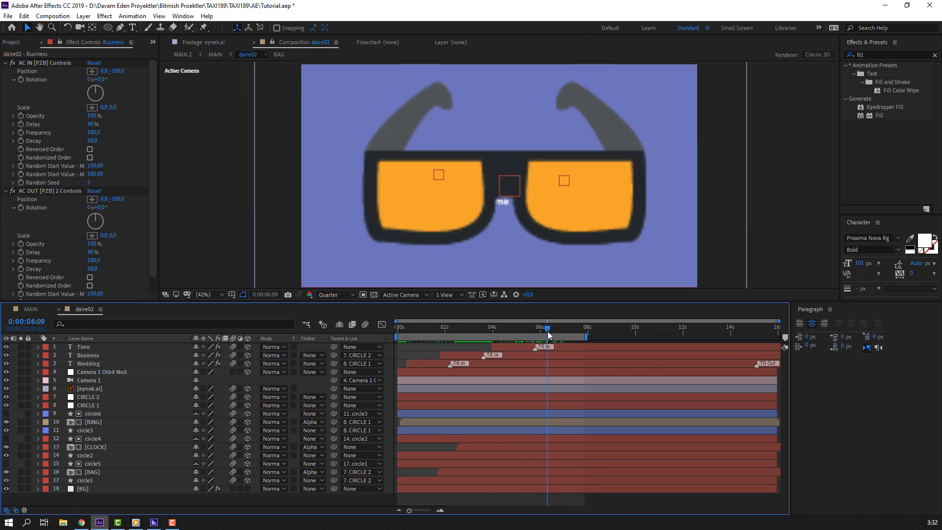
- Split the Time layer at 0:00:06:04, remove its second part, and check the glasses transition around 0:00:06:08
{"action": "left_click", "coordinate": [90, 346]}
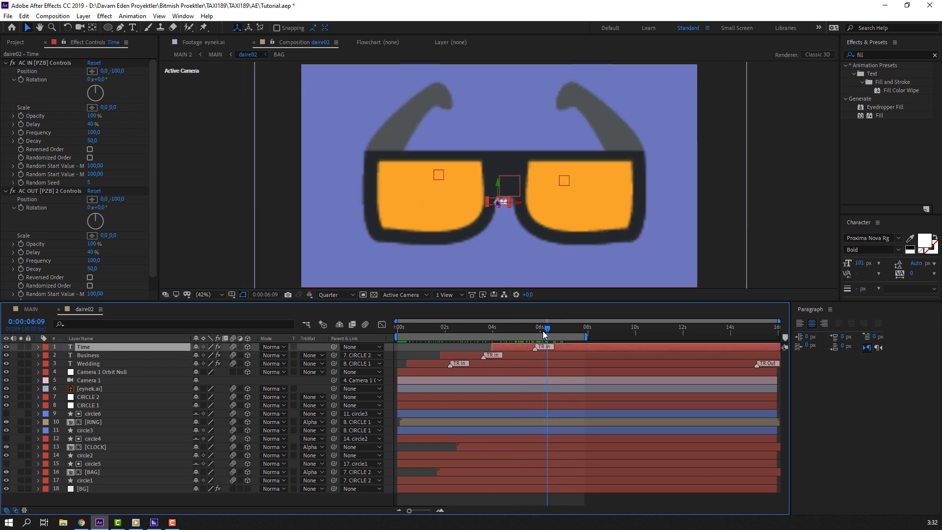
{"action": "mouse_move", "coordinate": [544, 334]}
{"action": "left_mouse_down"}
{"action": "mouse_move", "coordinate": [533, 329]}
{"action": "mouse_move", "coordinate": [543, 328]}
{"action": "left_mouse_up"}
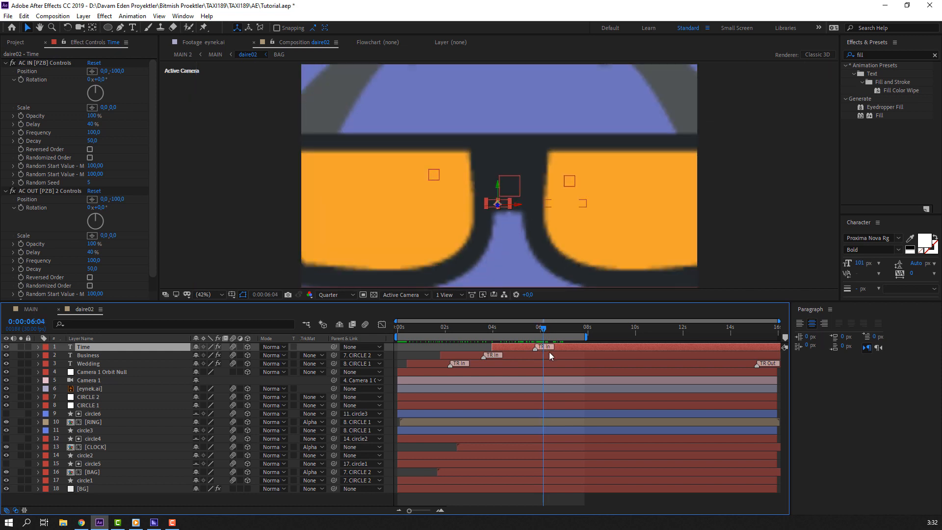
{"action": "left_click", "coordinate": [24, 16]}
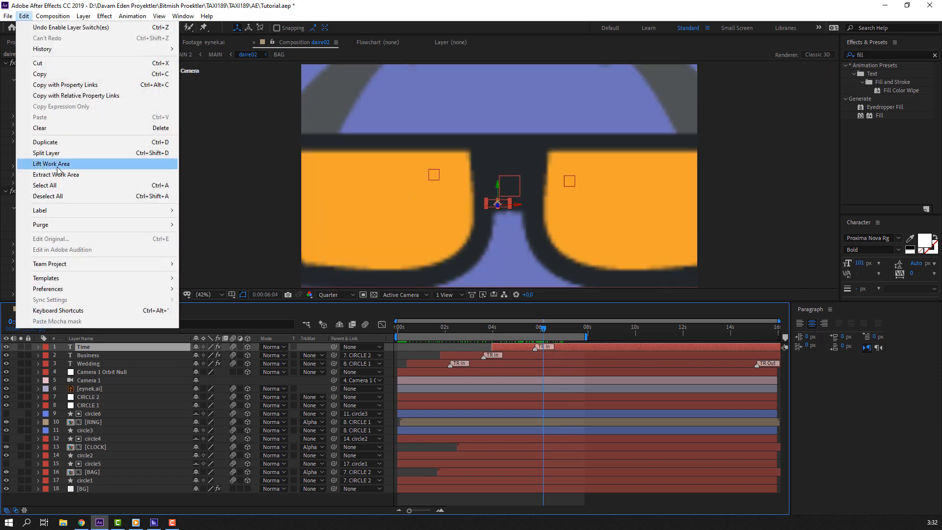
{"action": "left_click", "coordinate": [51, 153]}
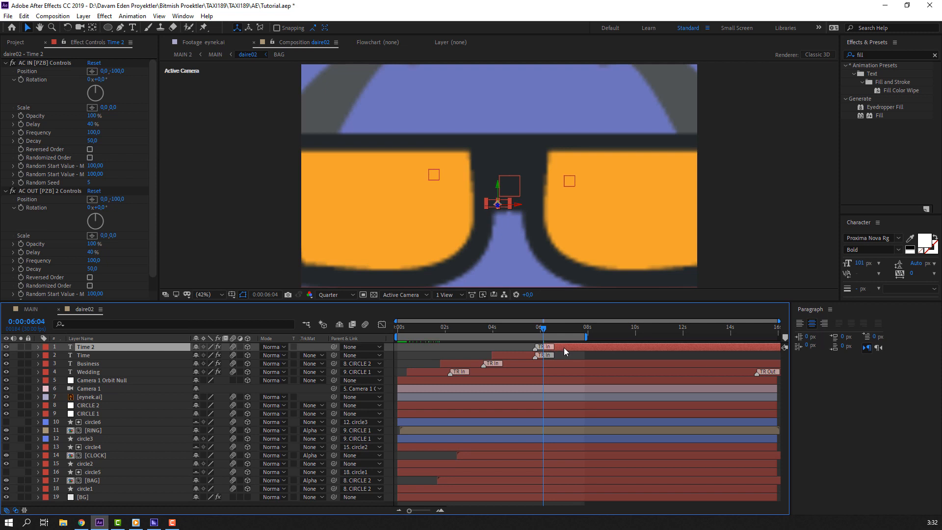
{"action": "key", "text": "ctrl+z"}
{"action": "left_click_drag", "start_coordinate": [525, 328], "coordinate": [546, 331]}
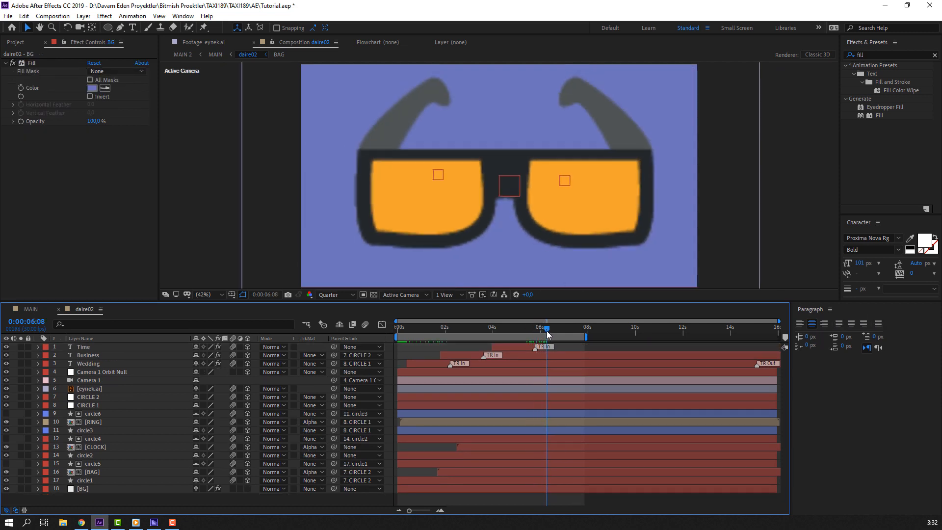
{"action": "key", "text": "space"}
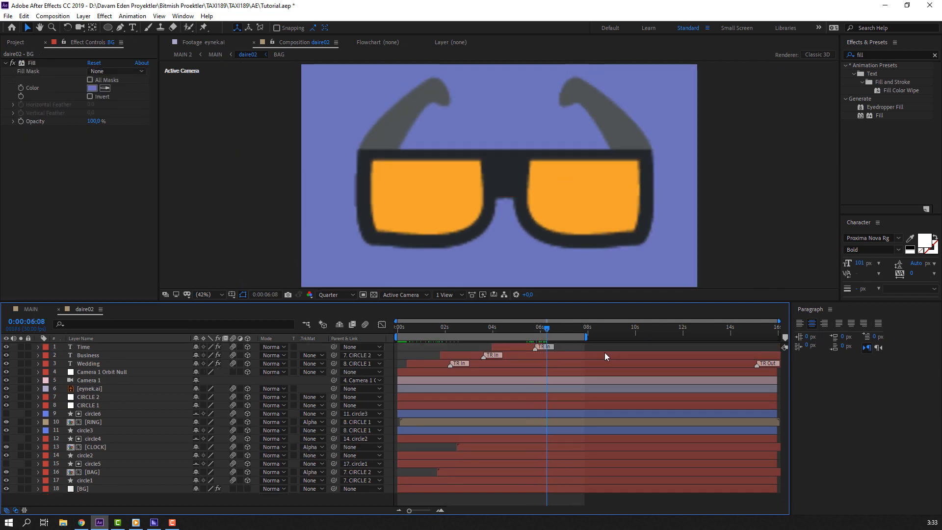